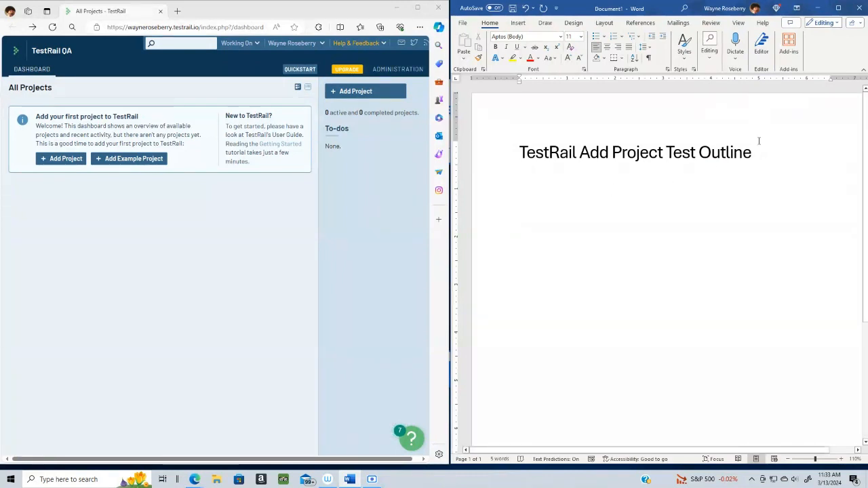
Step: Enclose the words Add Project in the document title in double quotation marks
{"action": "left_click", "coordinate": [580, 151]}
{"action": "type", "text": "\""}
{"action": "key", "text": "Right"}
{"action": "key", "text": "Right"}
{"action": "key", "text": "Right"}
{"action": "key", "text": "Right"}
{"action": "key", "text": "Right"}
{"action": "key", "text": "Right"}
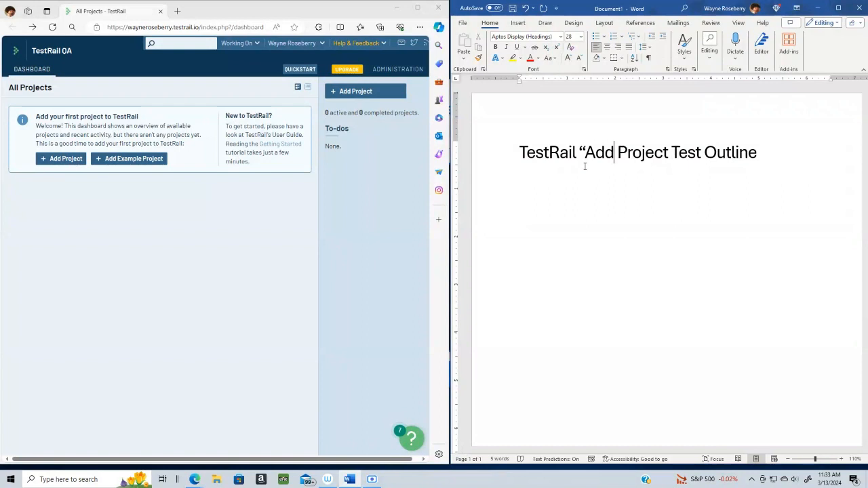
{"action": "key", "text": "Right"}
{"action": "key", "text": "Right"}
{"action": "key", "text": "Right"}
{"action": "key", "text": "Right"}
{"action": "key", "text": "Right"}
{"action": "type", "text": "\""}
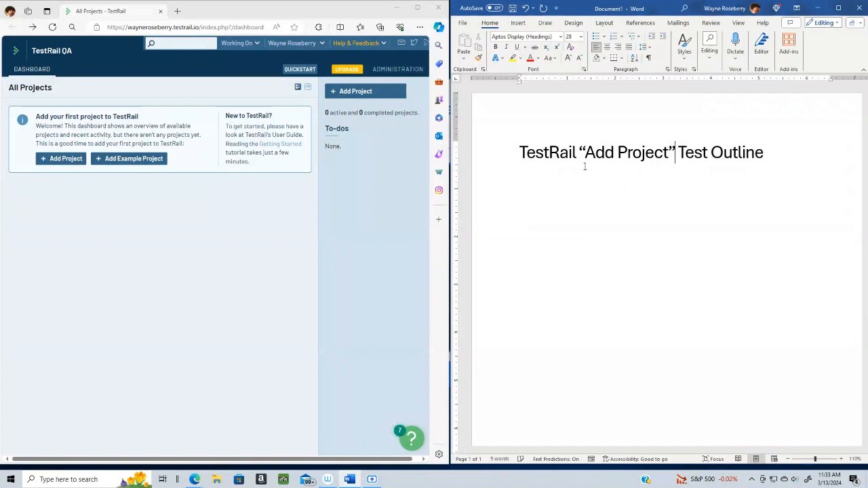
Step: Save the document as "TestRail Add Project Test Outline" in the Documents2 location
{"action": "left_click", "coordinate": [512, 8]}
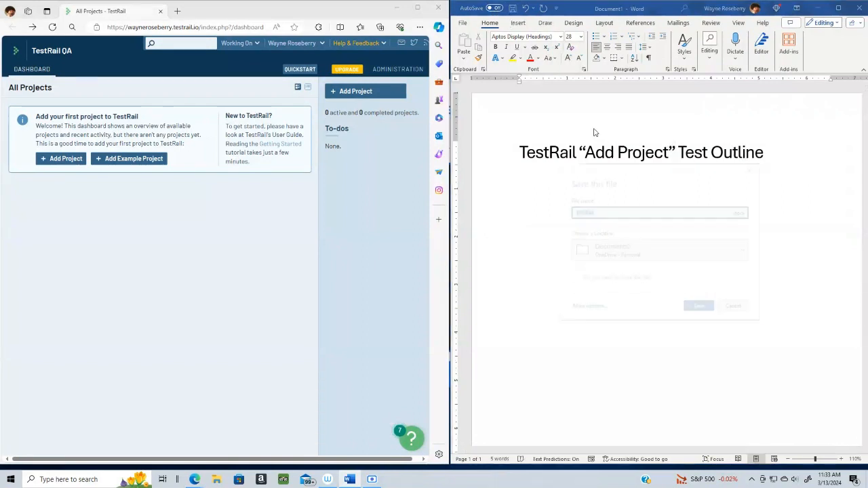
{"action": "left_click", "coordinate": [622, 209]}
{"action": "type", "text": "Add Project"}
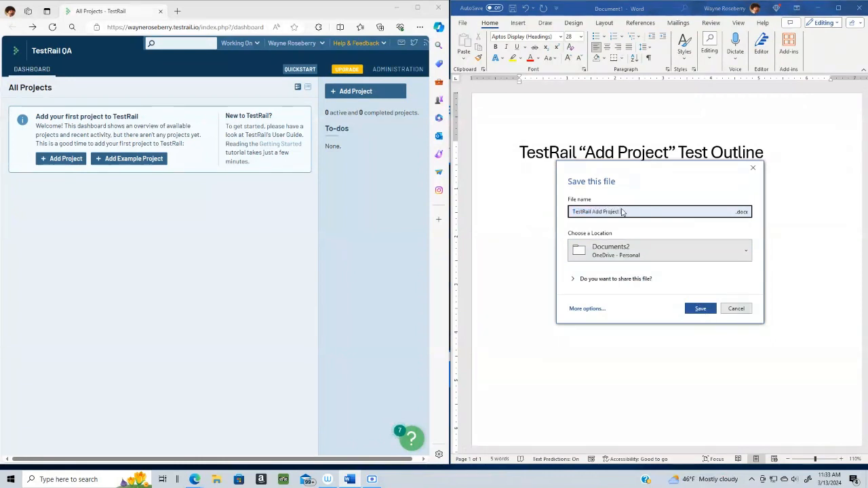
{"action": "type", "text": " Test Outline"}
{"action": "left_click", "coordinate": [701, 310]}
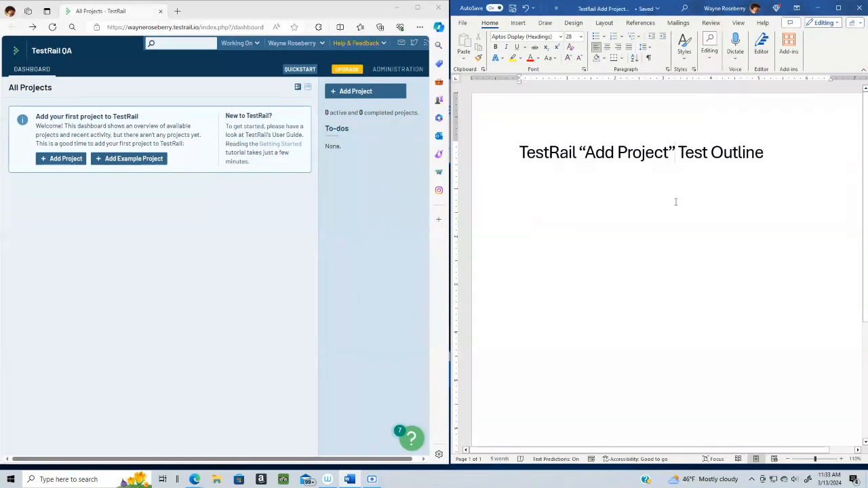
Step: Add the outline entry "New User Experience" beneath the document title
{"action": "left_click", "coordinate": [676, 201]}
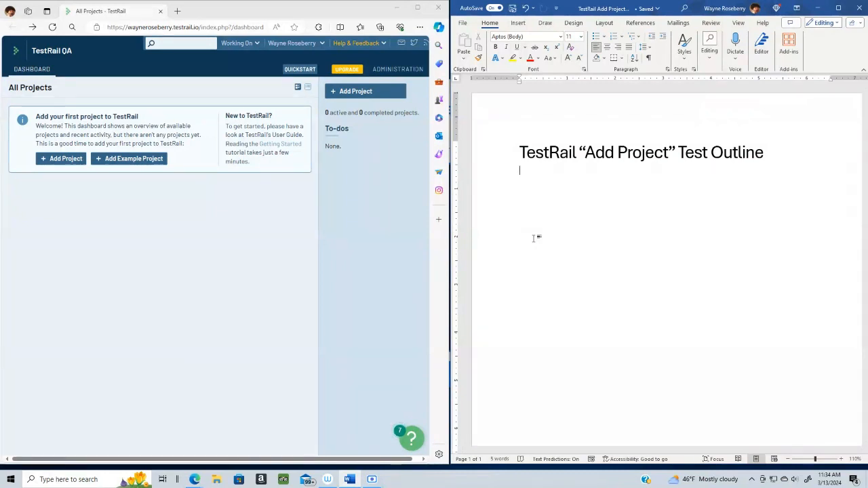
{"action": "type", "text": "New User Experienc"}
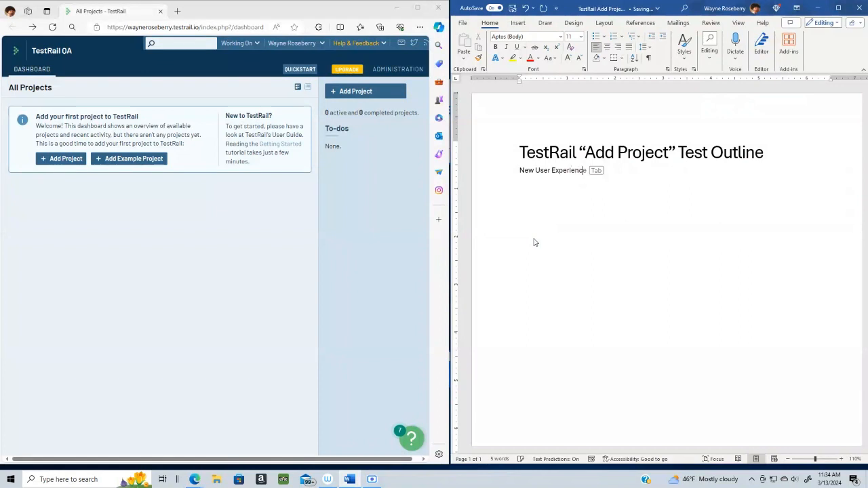
{"action": "type", "text": "ee"}
{"action": "key", "text": "Return"}
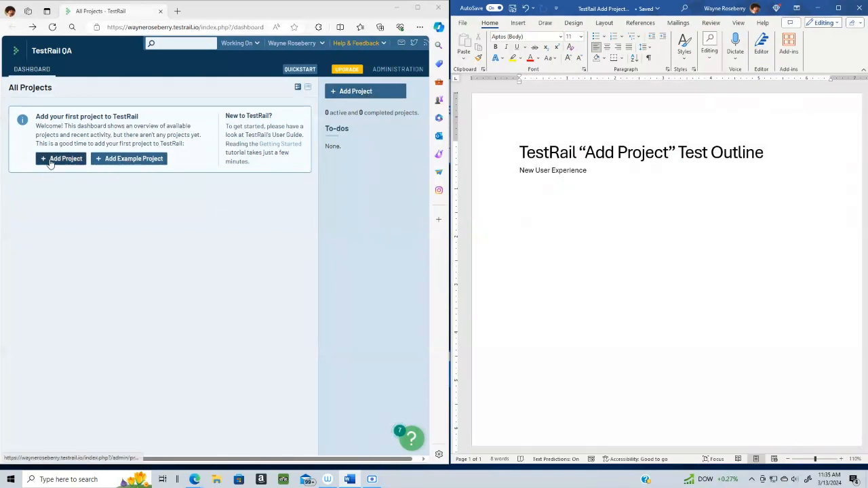
Step: Highlight the first-project message in TestRail and add an indented "add first project" prompt entry, with those words quoted, under New User Experience in Word
{"action": "left_click_drag", "start_coordinate": [33, 123], "coordinate": [195, 135]}
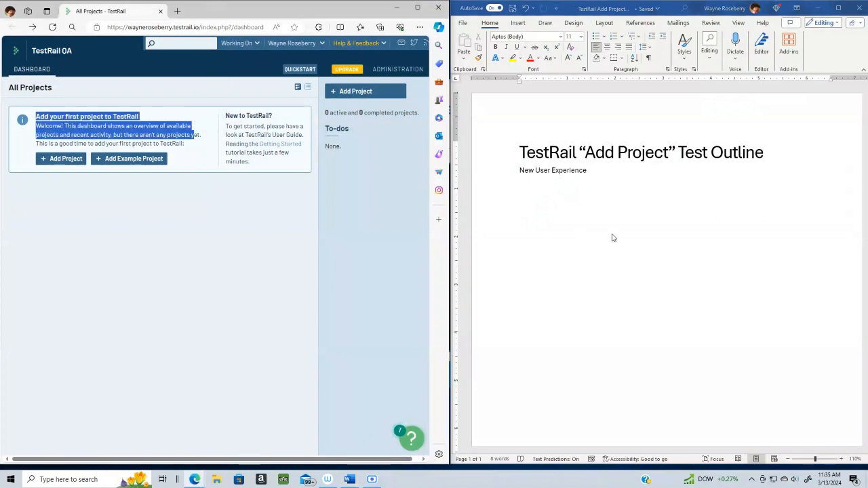
{"action": "left_click", "coordinate": [593, 183]}
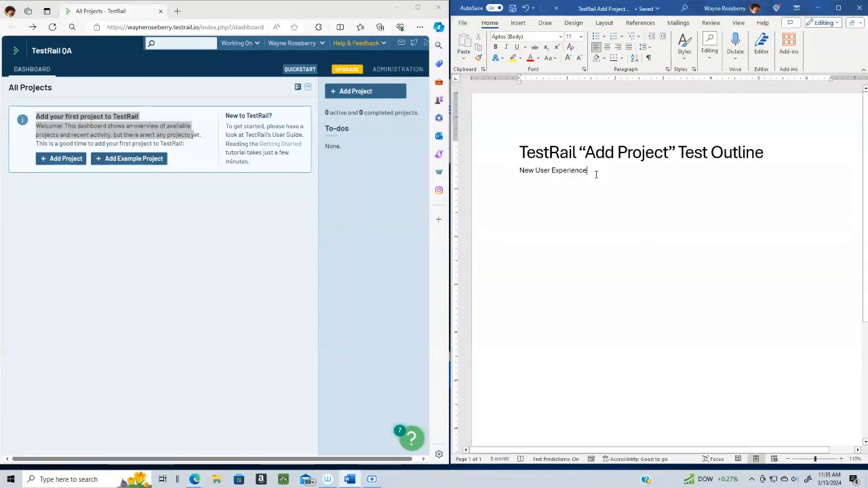
{"action": "key", "text": "Tab"}
{"action": "type", "text": "\"a"}
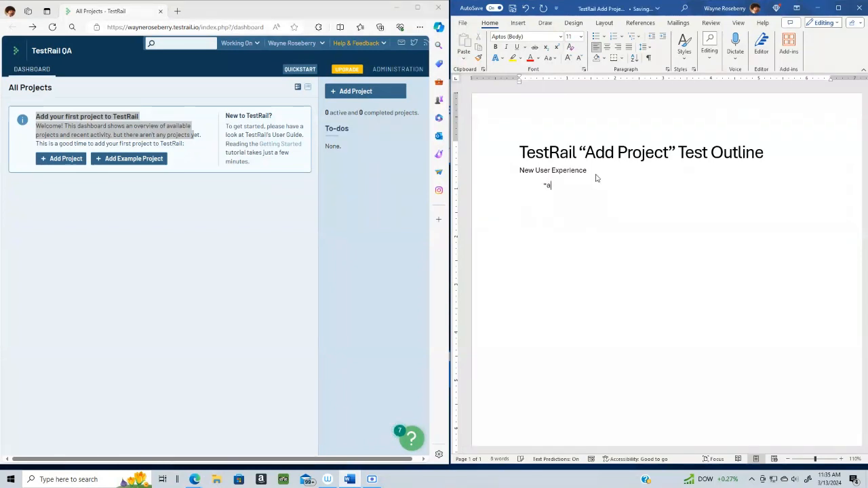
{"action": "type", "text": "dd first project\" prompt"}
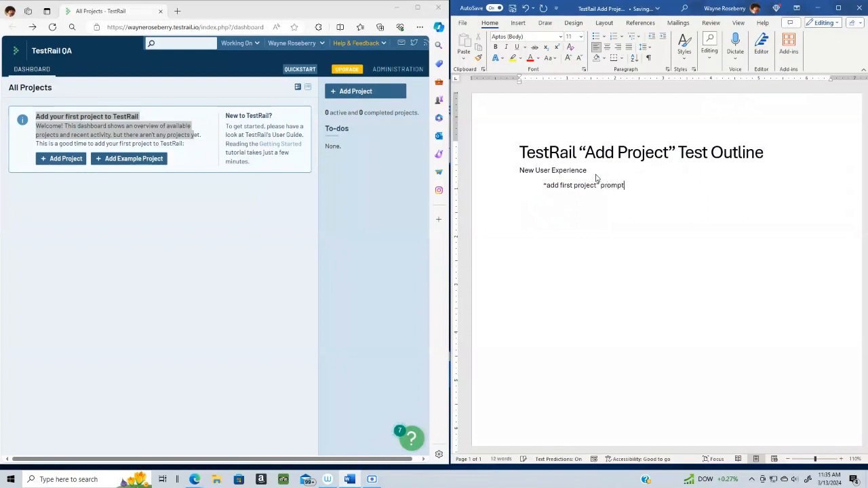
Step: Add the sub-entries "Add project" and "Add example project" one level below the first-project prompt entry
{"action": "key", "text": "Tab"}
{"action": "key", "text": "Tab"}
{"action": "type", "text": "add project"}
{"action": "key", "text": "Return"}
{"action": "type", "text": "add example project"}
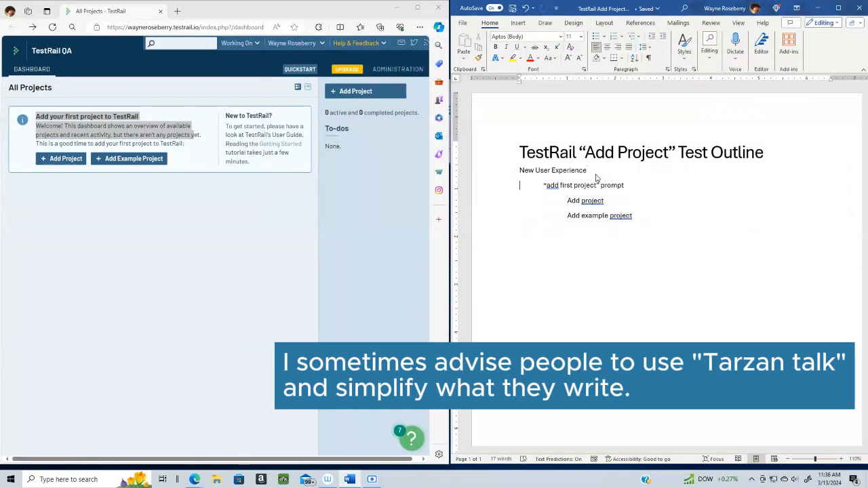
{"action": "triple_click", "coordinate": [596, 180]}
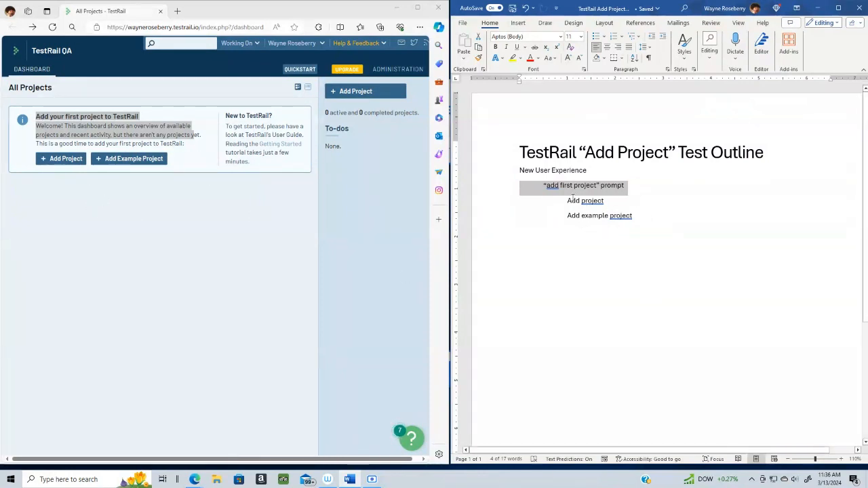
{"action": "left_click_drag", "start_coordinate": [566, 201], "coordinate": [652, 224]}
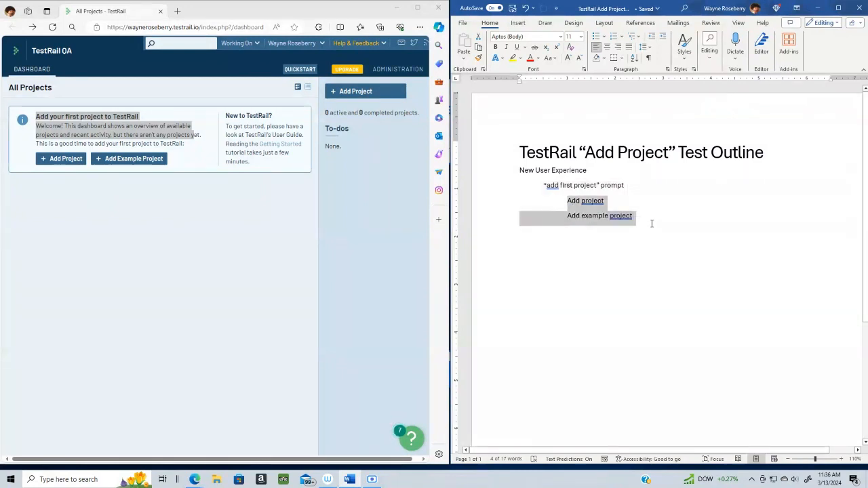
{"action": "key", "text": "Left"}
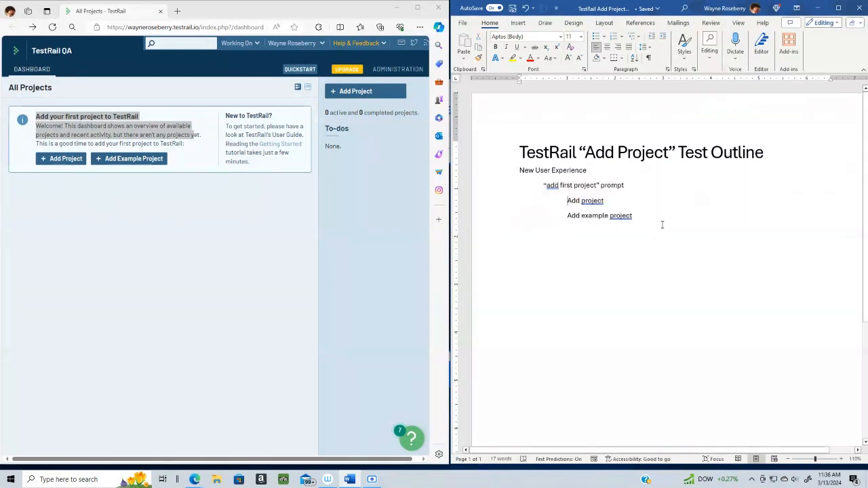
Step: Add a top-level entry "Tool Well" at the end of the outline with an indented "Add Project" entry beneath it
{"action": "left_click", "coordinate": [665, 243]}
{"action": "key", "text": "Return"}
{"action": "key", "text": "BackSpace"}
{"action": "key", "text": "BackSpace"}
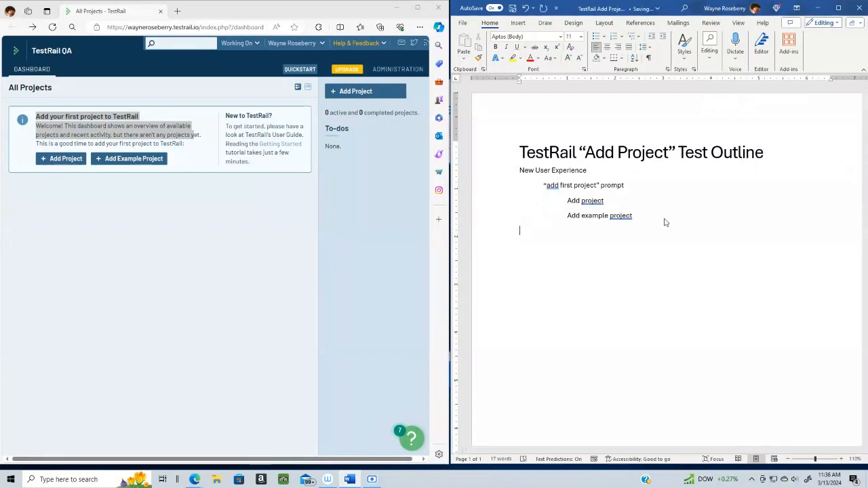
{"action": "type", "text": "Tool Well"}
{"action": "key", "text": "Return"}
{"action": "type", "text": "Add Project"}
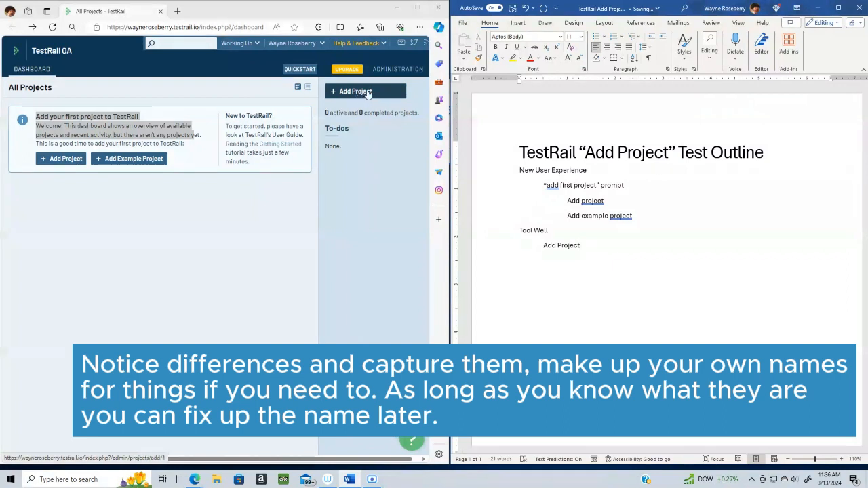
Step: Append "(right hand side vert menu)" to the Tool Well entry
{"action": "left_click", "coordinate": [554, 231]}
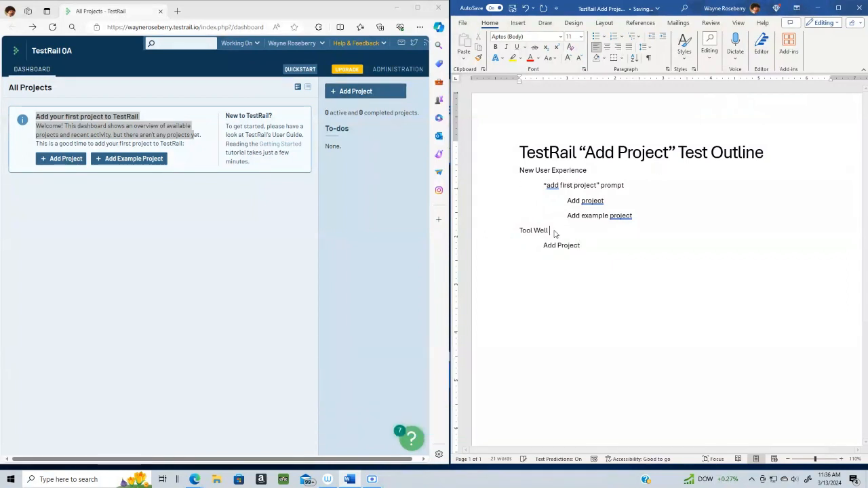
{"action": "type", "text": "(right l"}
{"action": "type", "text": "and side vert menu)"}
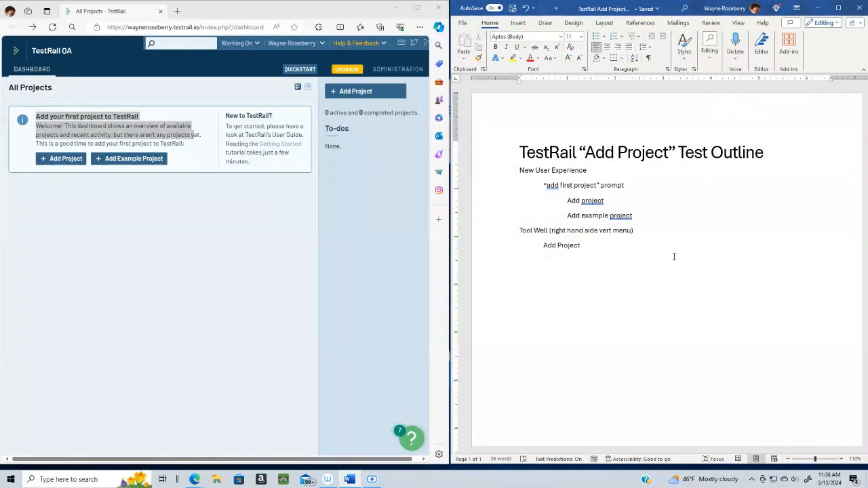
Step: Extend the entry under Tool Well to "Add Project button" and add "Project stats (active/completed count)" below it
{"action": "key", "text": "Return"}
{"action": "type", "text": "on"}
{"action": "type", "text": "Projec"}
{"action": "type", "text": " ts"}
{"action": "type", "text": "tats ("}
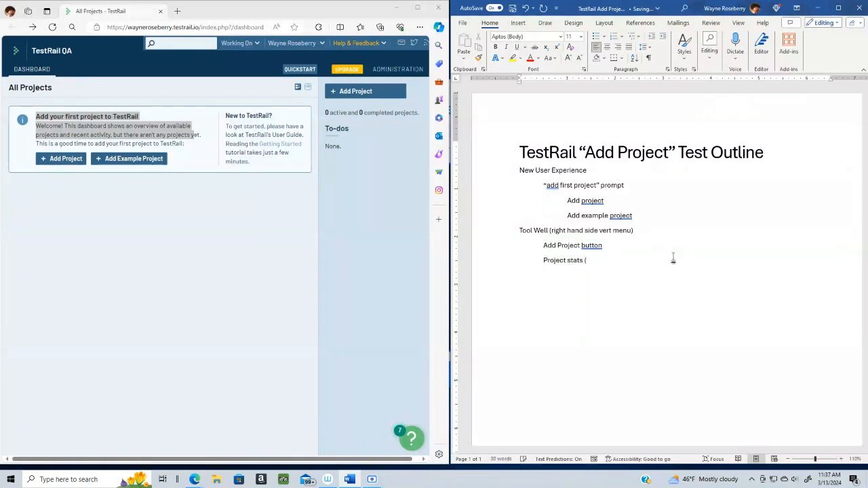
{"action": "type", "text": "active/completed count)"}
{"action": "key", "text": "Return"}
{"action": "key", "text": "Up"}
{"action": "key", "text": "Up"}
{"action": "key", "text": "Up"}
{"action": "key", "text": "Up"}
{"action": "key", "text": "Up"}
{"action": "key", "text": "Up"}
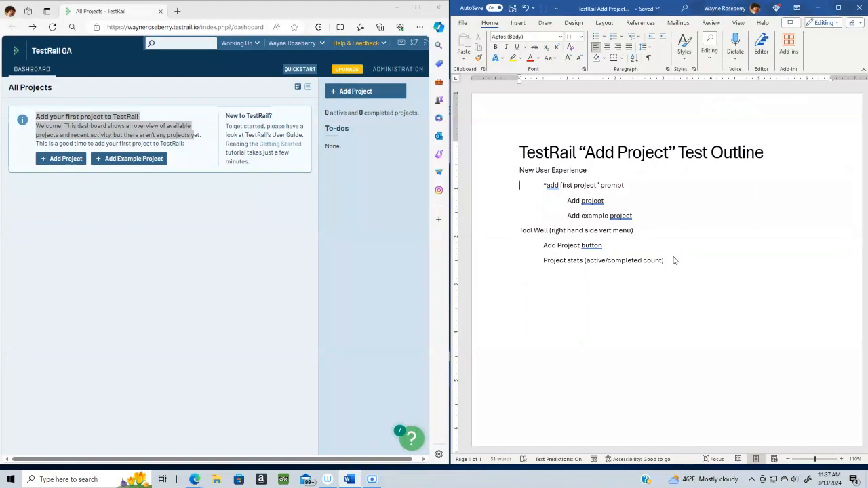
{"action": "key", "text": "Up"}
{"action": "key", "text": "shift+Down"}
{"action": "key", "text": "shift+Down"}
{"action": "key", "text": "shift+Down"}
{"action": "key", "text": "shift+Down"}
{"action": "key", "text": "shift+Down"}
{"action": "key", "text": "shift+Down"}
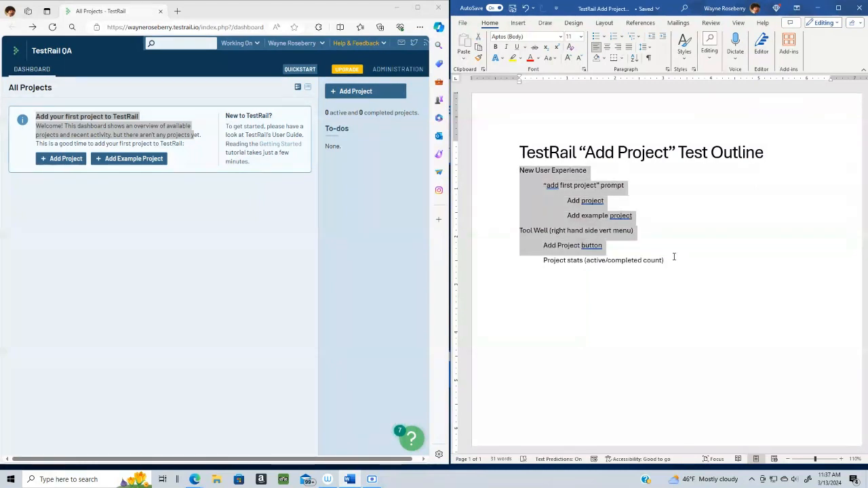
{"action": "key", "text": "shift+Down"}
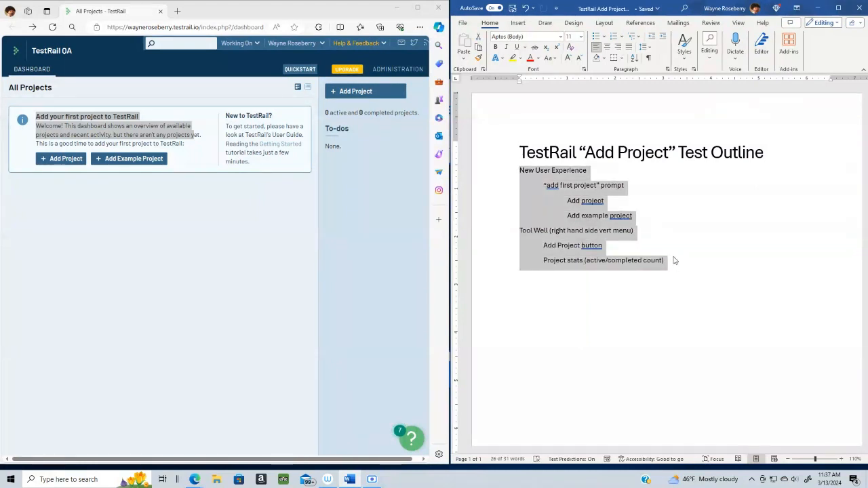
{"action": "left_click", "coordinate": [296, 286]}
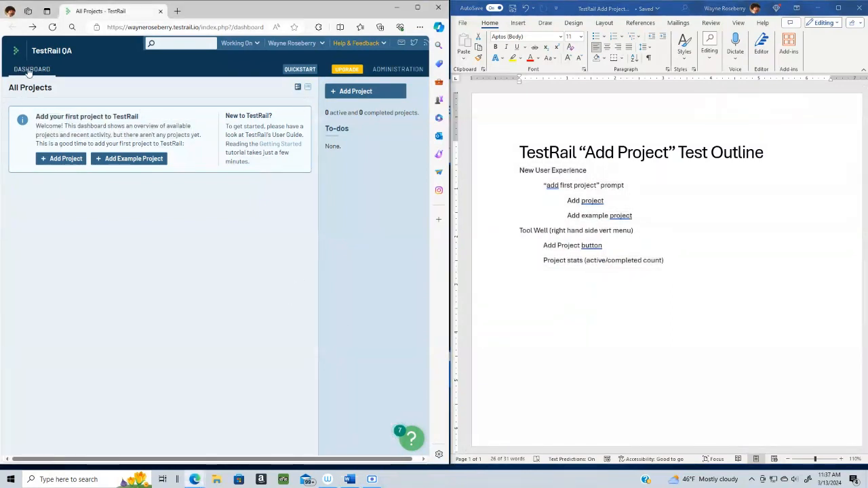
Step: Insert a new top-level line "Dashboard" above the New User Experience entry
{"action": "left_click", "coordinate": [534, 187]}
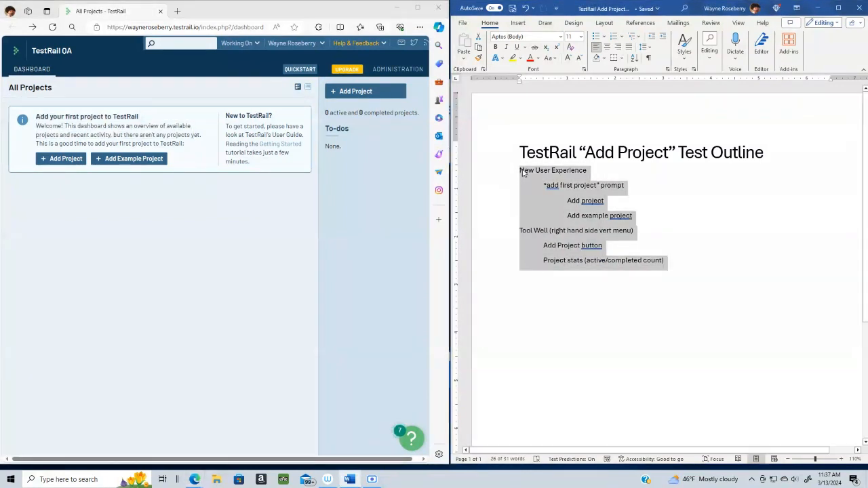
{"action": "key", "text": "Return"}
{"action": "key", "text": "Up"}
{"action": "type", "text": "Dash"}
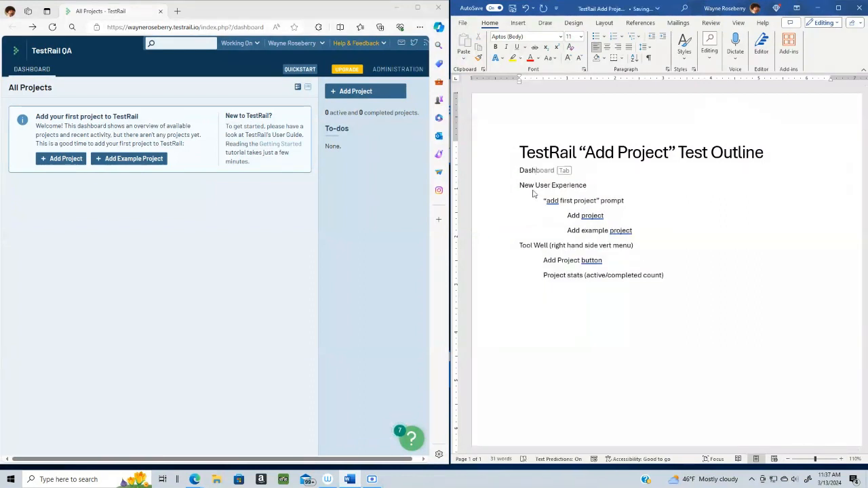
{"action": "key", "text": "Tab"}
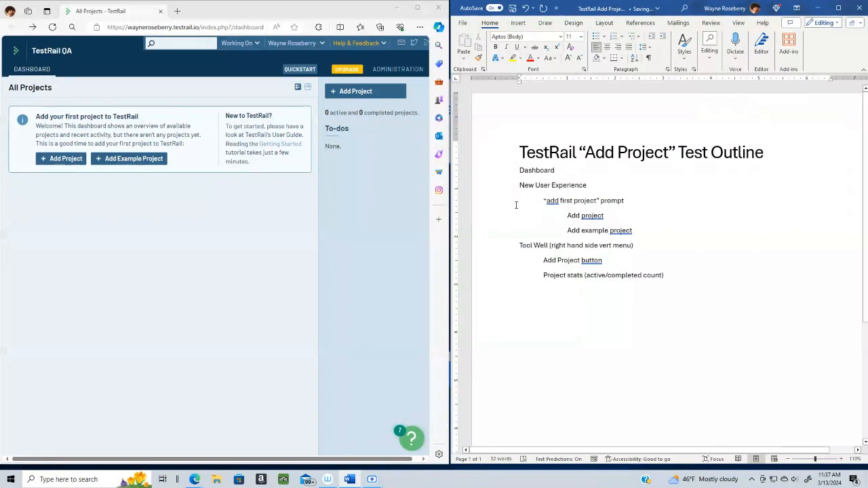
Step: Indent New User Experience and its three sub-entries one level so they sit under Dashboard
{"action": "left_click_drag", "start_coordinate": [521, 185], "coordinate": [649, 232]}
{"action": "key", "text": "Tab"}
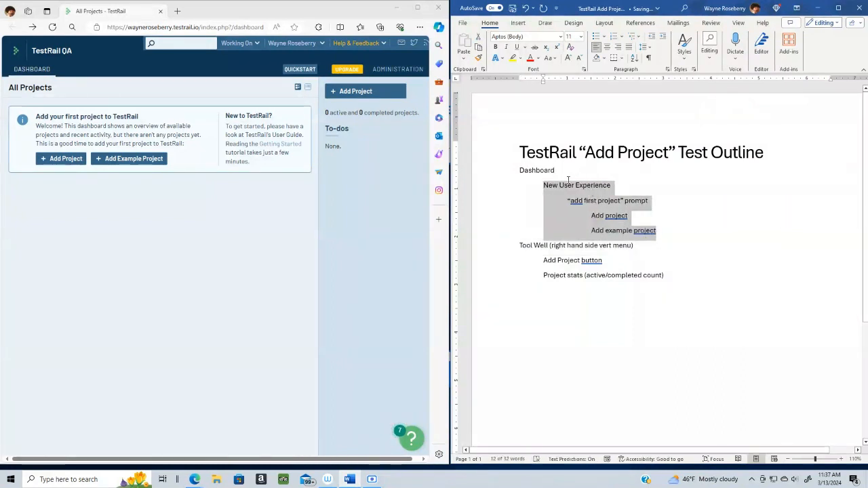
{"action": "left_click", "coordinate": [560, 172]}
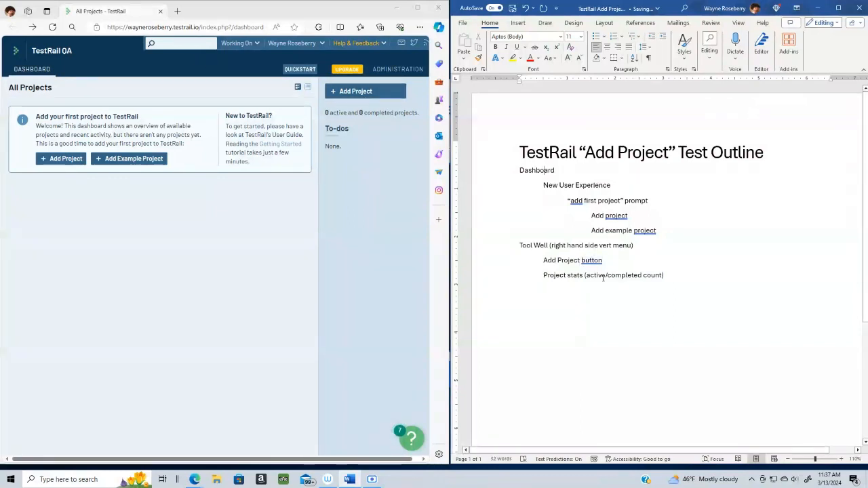
Step: Switch to TestRail and toggle the All Projects list to its other view mode and back
{"action": "left_click", "coordinate": [299, 92]}
{"action": "left_click", "coordinate": [305, 91]}
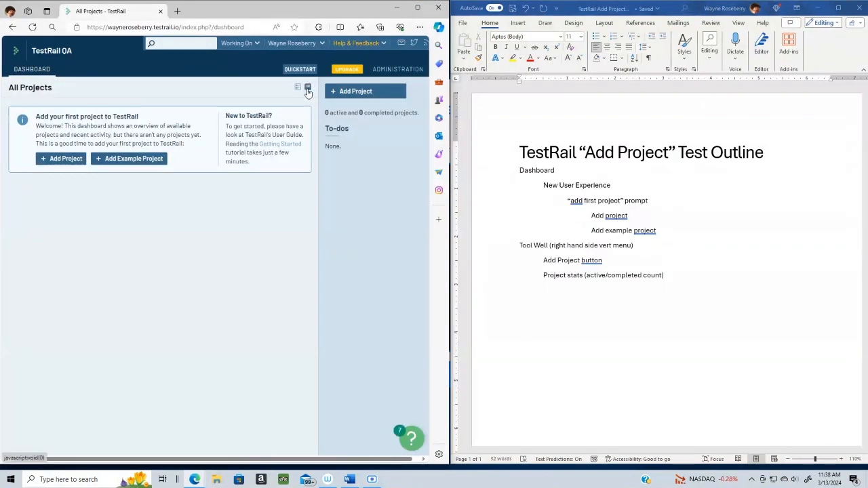
{"action": "left_click", "coordinate": [297, 88]}
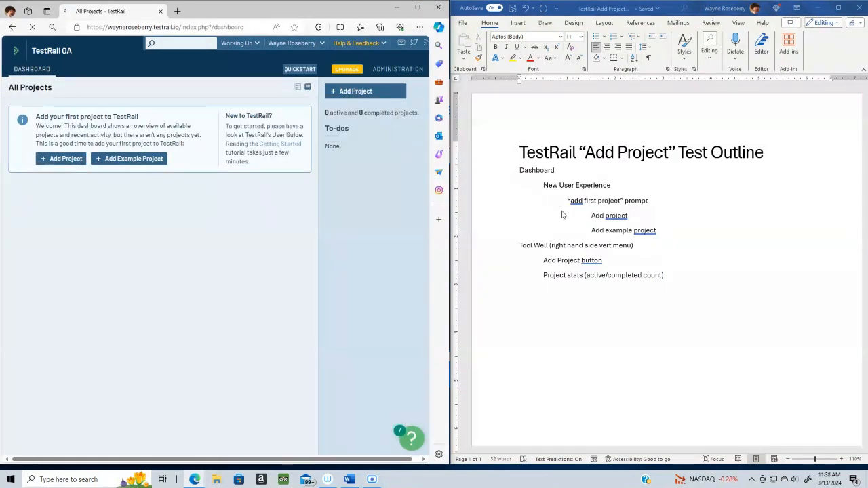
Step: Switch to Word and add an indented entry "Compact/Detail (view mode)" directly under Dashboard
{"action": "left_click", "coordinate": [562, 173]}
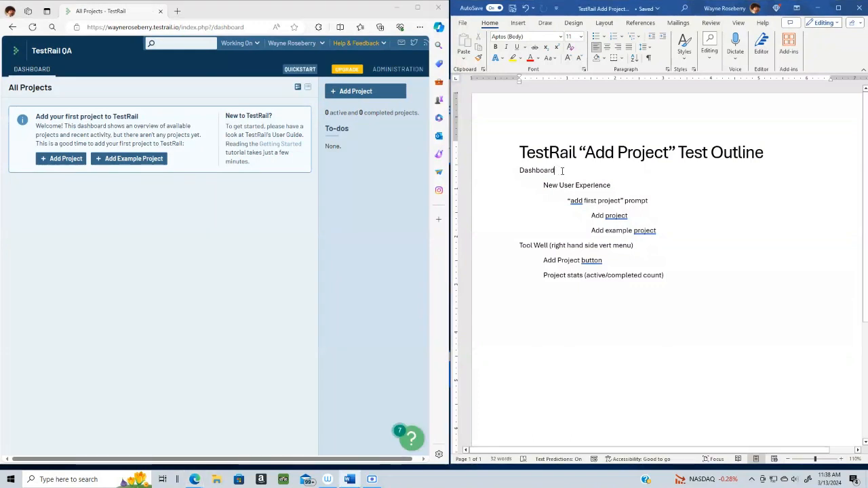
{"action": "key", "text": "Return"}
{"action": "key", "text": "Tab"}
{"action": "type", "text": "Com"}
{"action": "type", "text": "Detail"}
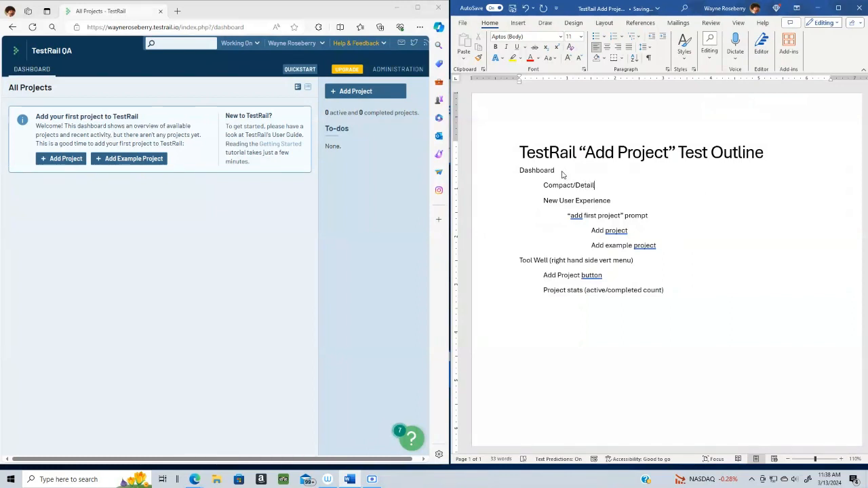
{"action": "type", "text": " (view mode)"}
{"action": "key", "text": "Down"}
{"action": "key", "text": "Down"}
{"action": "key", "text": "Down"}
{"action": "key", "text": "Up"}
{"action": "key", "text": "Up"}
{"action": "key", "text": "Up"}
{"action": "key", "text": "Up"}
{"action": "key", "text": "Up"}
{"action": "key", "text": "Up"}
{"action": "key", "text": "Up"}
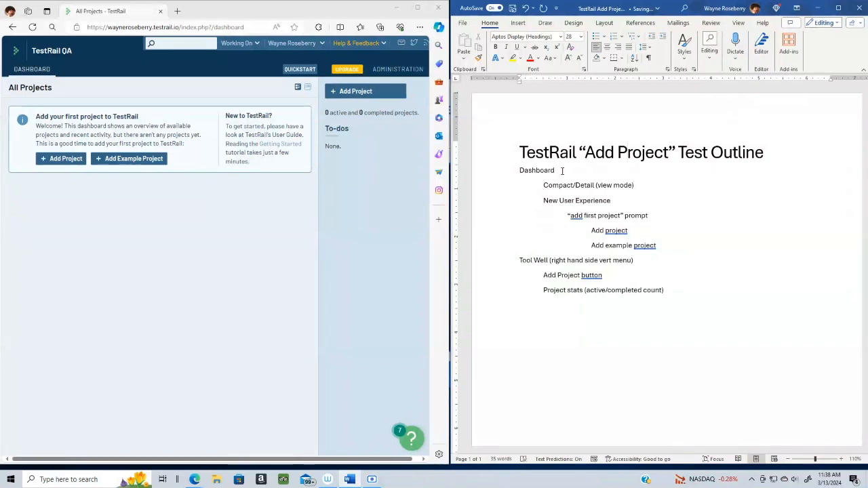
{"action": "left_click_drag", "start_coordinate": [578, 152], "coordinate": [759, 151]}
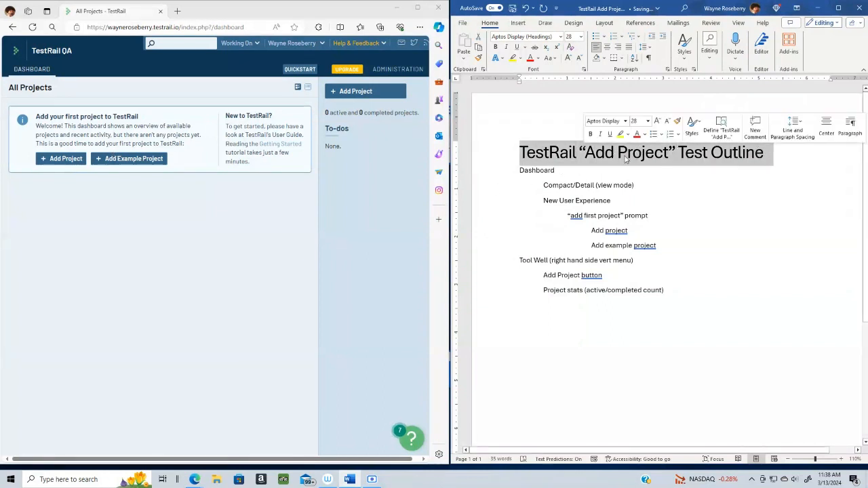
{"action": "left_click", "coordinate": [603, 154]}
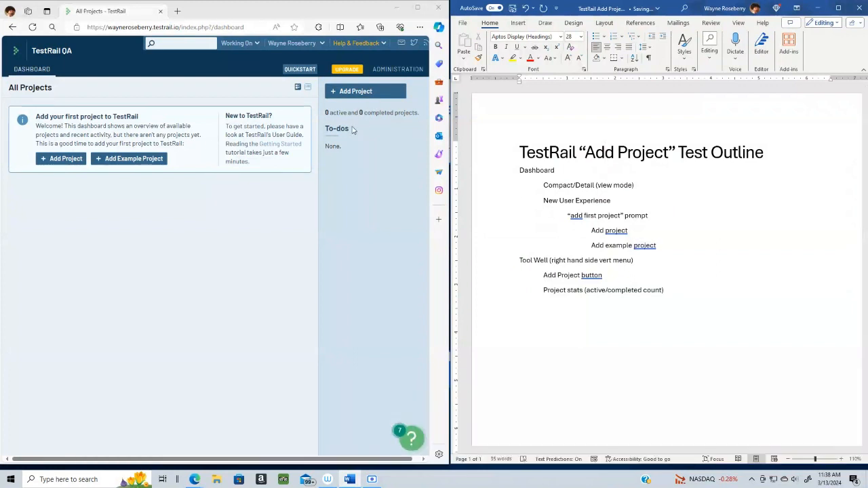
{"action": "left_click_drag", "start_coordinate": [519, 170], "coordinate": [665, 245]}
Step: Switch to TestRail, open Guides & Help and look through its list of entries
{"action": "left_click", "coordinate": [672, 293]}
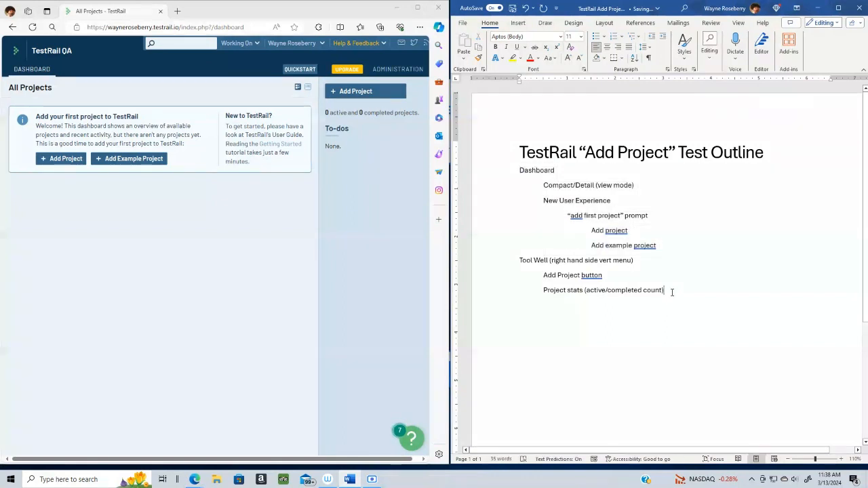
{"action": "key", "text": "Return"}
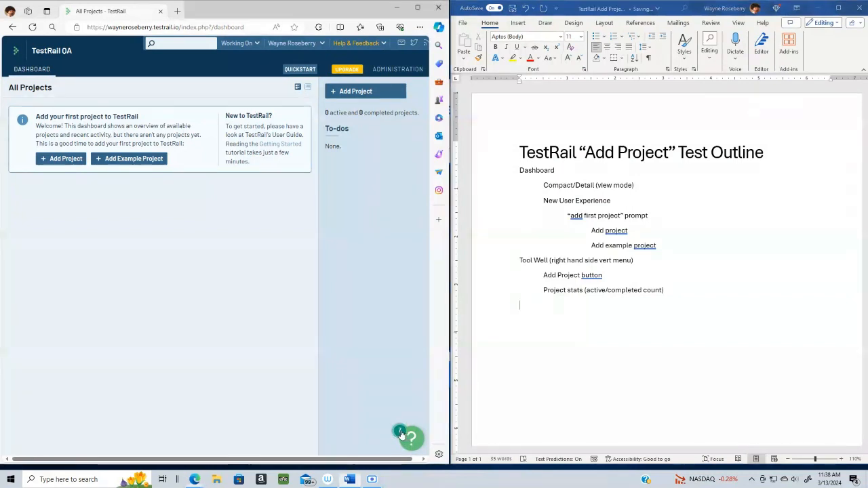
{"action": "left_click", "coordinate": [407, 434]}
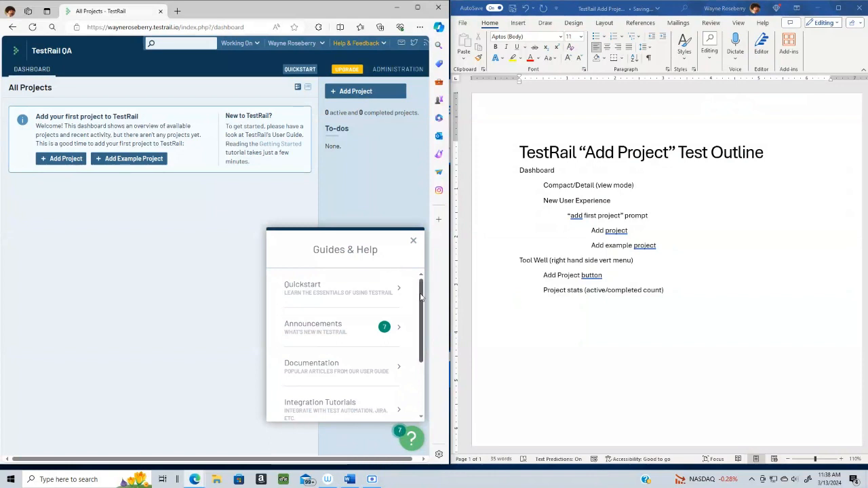
{"action": "scroll", "coordinate": [420, 330], "scroll_direction": "down", "scroll_amount": 1}
{"action": "scroll", "coordinate": [420, 336], "scroll_direction": "down", "scroll_amount": 1}
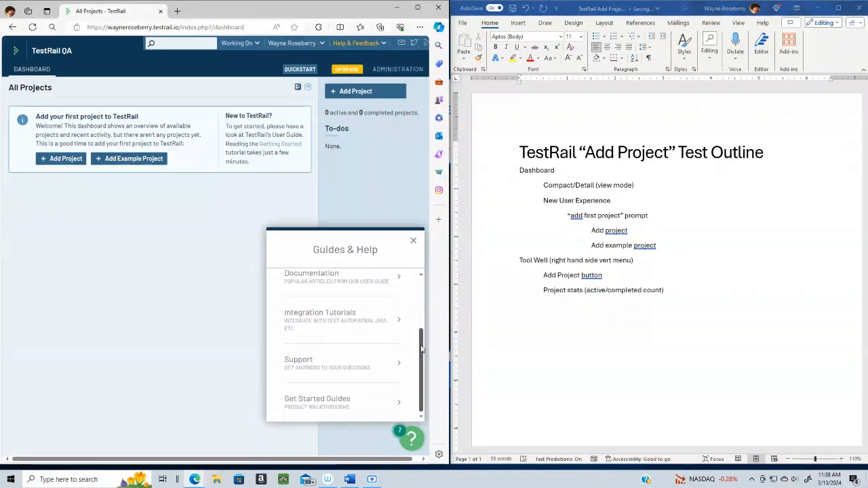
{"action": "left_click_drag", "start_coordinate": [421, 366], "coordinate": [486, 292]}
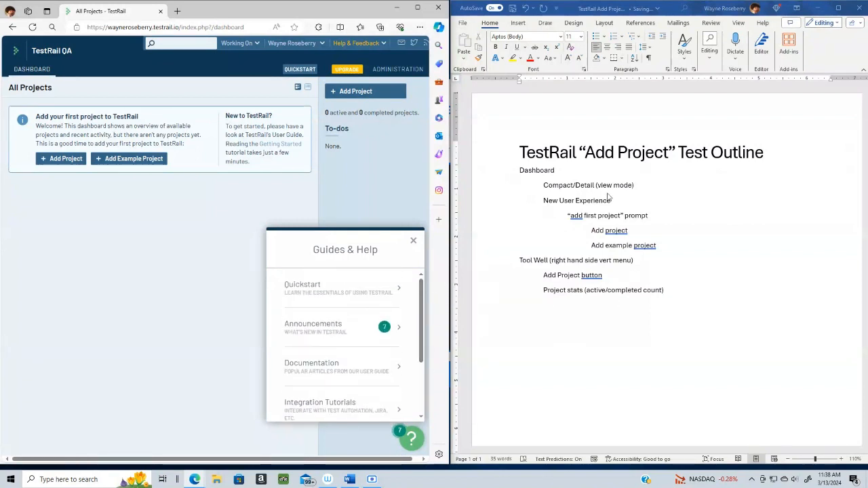
Step: In Word, add the entry "Guides and Help (? Include this?)" under Tool Well after Project stats, and close Guides & Help in TestRail
{"action": "left_click", "coordinate": [680, 286]}
{"action": "key", "text": "Return"}
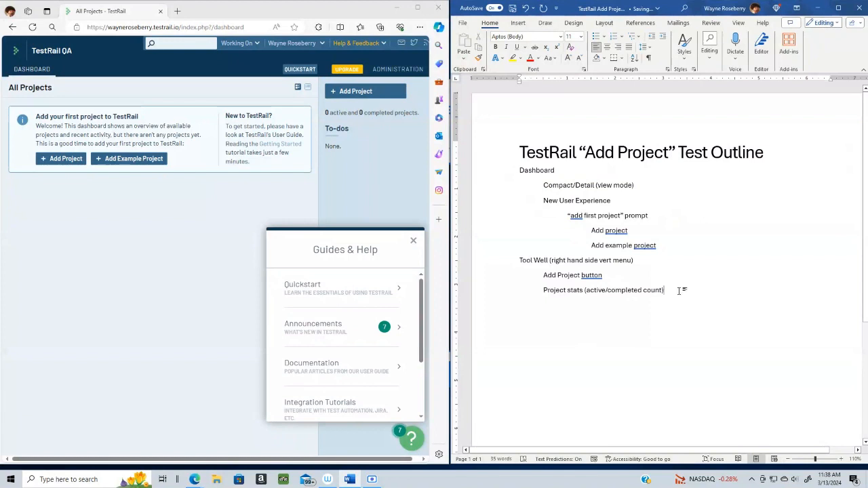
{"action": "type", "text": "Gui"}
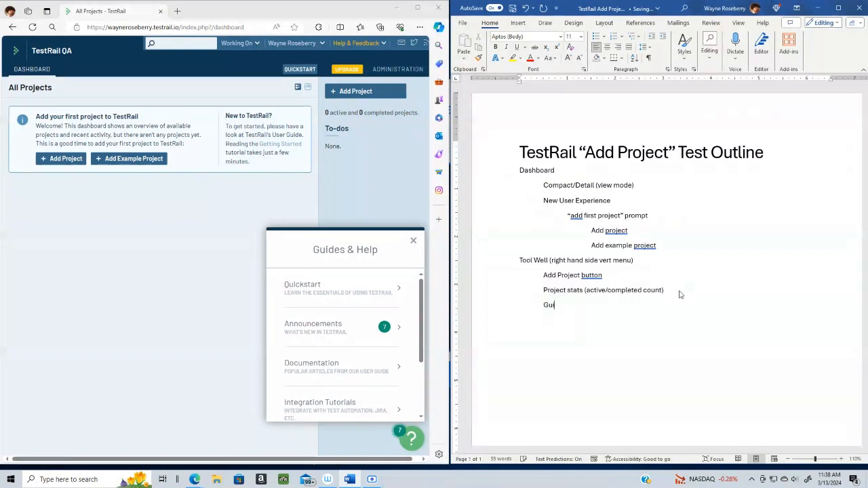
{"action": "type", "text": "des and Help (? Include this?)"}
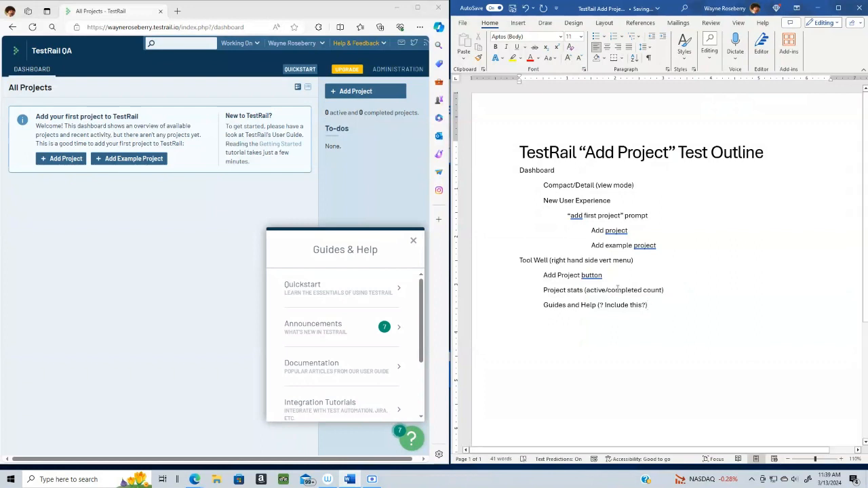
{"action": "left_click", "coordinate": [414, 241]}
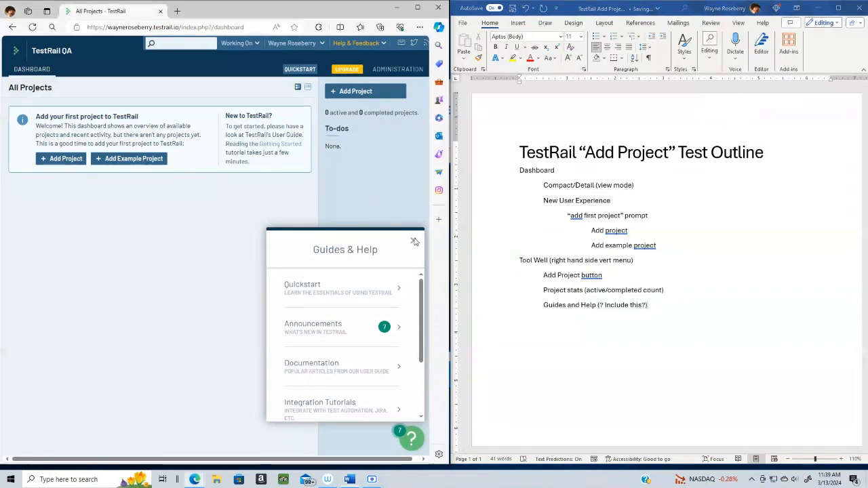
Step: Start a new top-level line in the Word outline after the Guides and Help entry
{"action": "left_click", "coordinate": [661, 311]}
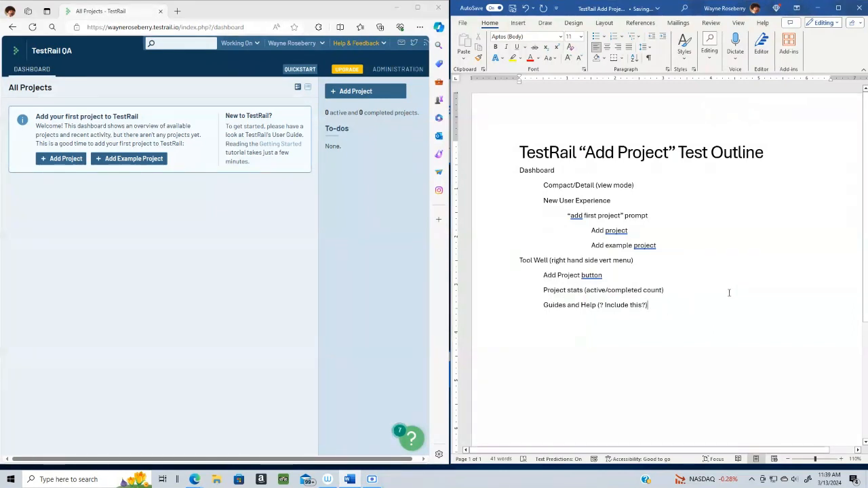
{"action": "key", "text": "Return"}
{"action": "key", "text": "shift+Tab"}
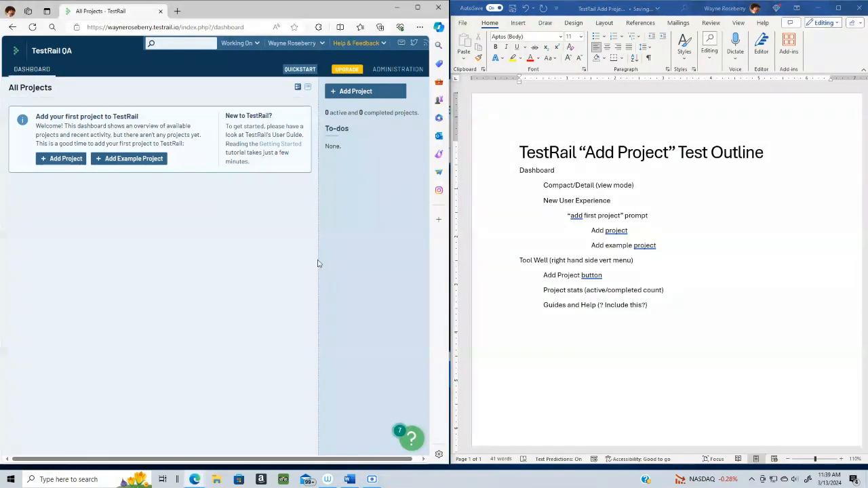
{"action": "mouse_move", "coordinate": [318, 261]}
{"action": "left_mouse_down"}
{"action": "mouse_move", "coordinate": [292, 261]}
{"action": "mouse_move", "coordinate": [383, 260]}
{"action": "mouse_move", "coordinate": [200, 264]}
{"action": "mouse_move", "coordinate": [328, 261]}
{"action": "mouse_move", "coordinate": [230, 260]}
{"action": "mouse_move", "coordinate": [330, 253]}
{"action": "left_mouse_up"}
{"action": "mouse_move", "coordinate": [450, 247]}
{"action": "left_mouse_down"}
{"action": "mouse_move", "coordinate": [821, 246]}
{"action": "mouse_move", "coordinate": [428, 262]}
{"action": "mouse_move", "coordinate": [610, 258]}
{"action": "mouse_move", "coordinate": [319, 251]}
{"action": "mouse_move", "coordinate": [485, 247]}
{"action": "mouse_move", "coordinate": [449, 236]}
{"action": "left_mouse_up"}
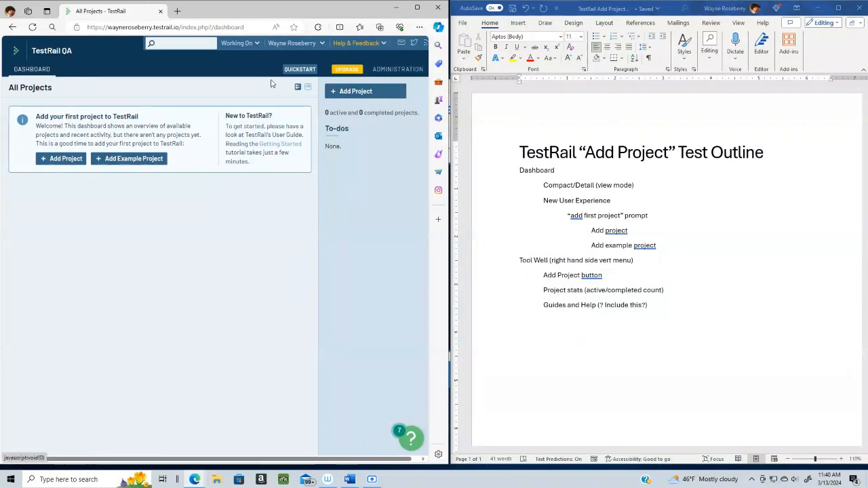
Step: Look at the options under Working On, the user account and Help & Feedback in TestRail's header
{"action": "left_click", "coordinate": [258, 44]}
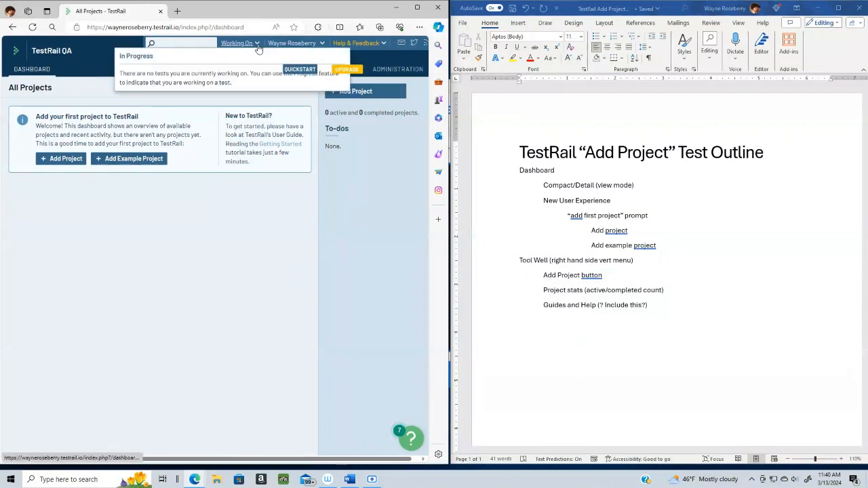
{"action": "left_click", "coordinate": [322, 43]}
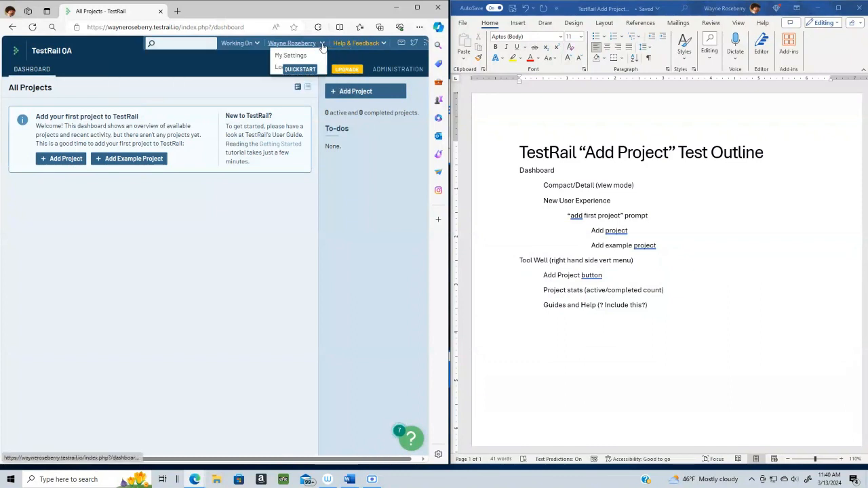
{"action": "left_click", "coordinate": [383, 45]}
{"action": "left_click", "coordinate": [316, 223]}
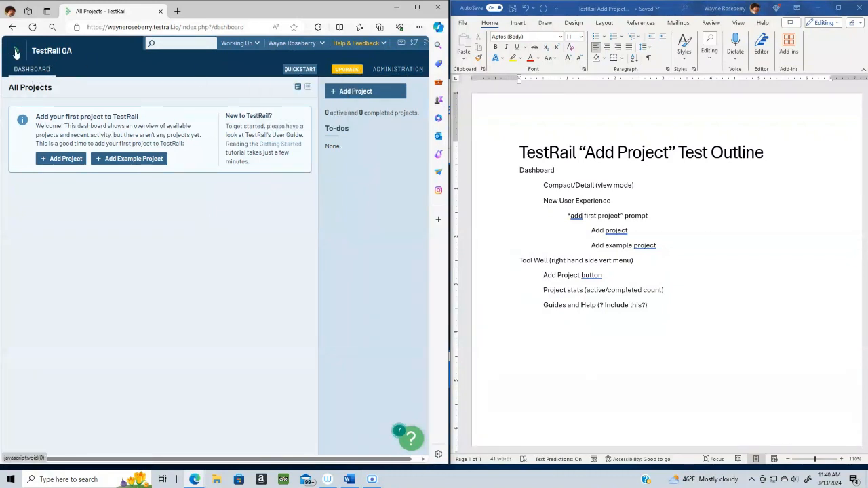
Step: Open TestRail's Administration overview, look through its sections and return to the dashboard
{"action": "left_click", "coordinate": [398, 69]}
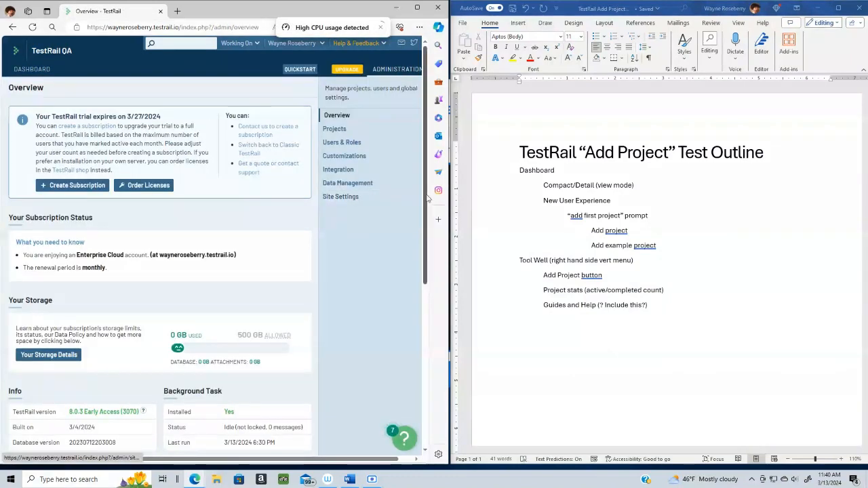
{"action": "scroll", "coordinate": [426, 197], "scroll_direction": "down", "scroll_amount": 2}
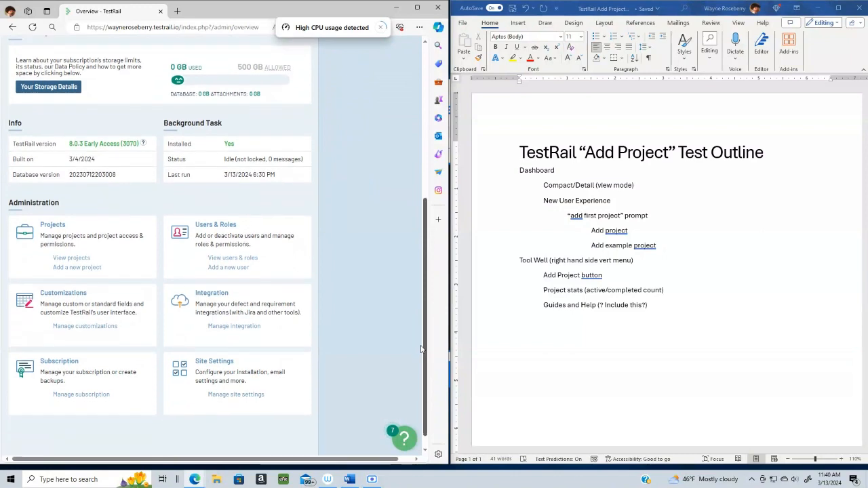
{"action": "scroll", "coordinate": [426, 190], "scroll_direction": "up", "scroll_amount": 2}
{"action": "left_click", "coordinate": [12, 27]}
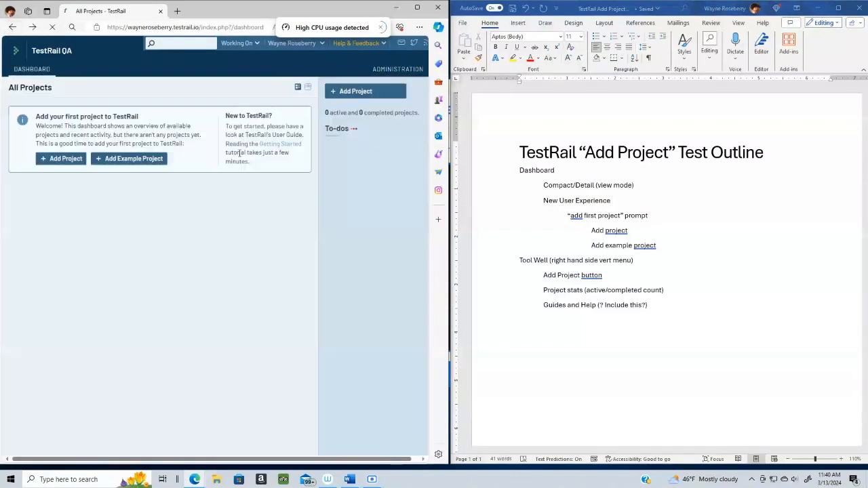
{"action": "mouse_move", "coordinate": [296, 71]}
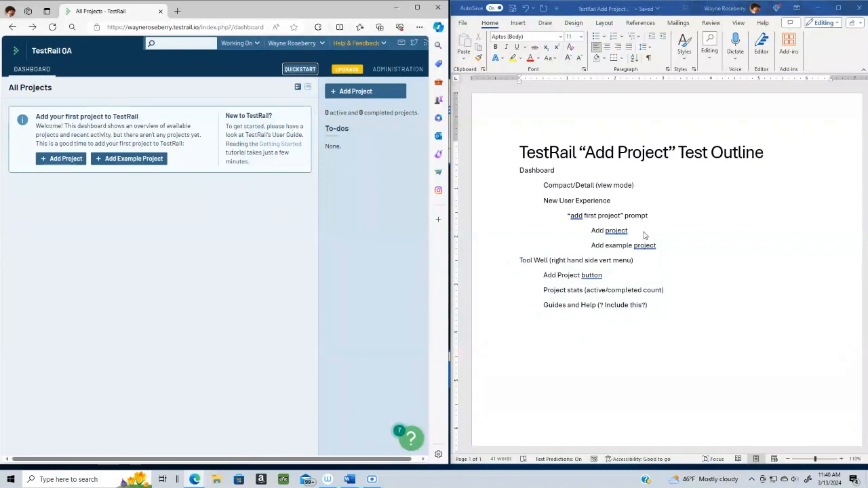
{"action": "left_click", "coordinate": [562, 206]}
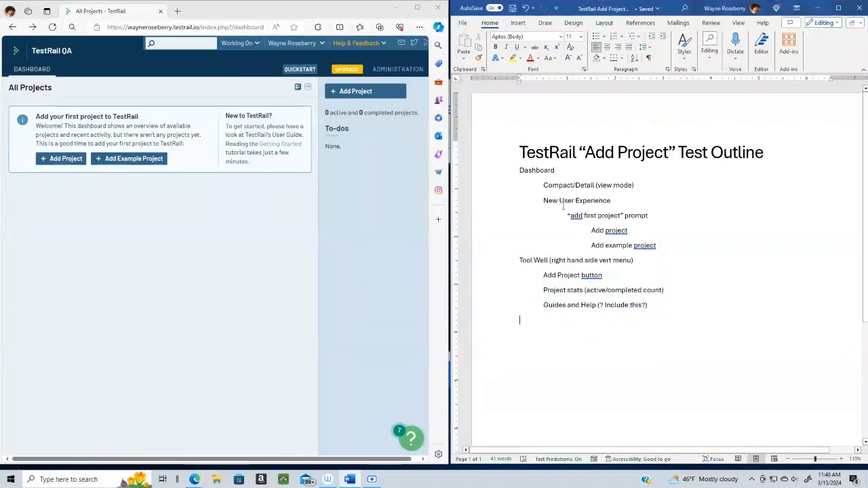
{"action": "left_click_drag", "start_coordinate": [527, 173], "coordinate": [648, 314]}
{"action": "left_click", "coordinate": [105, 169]}
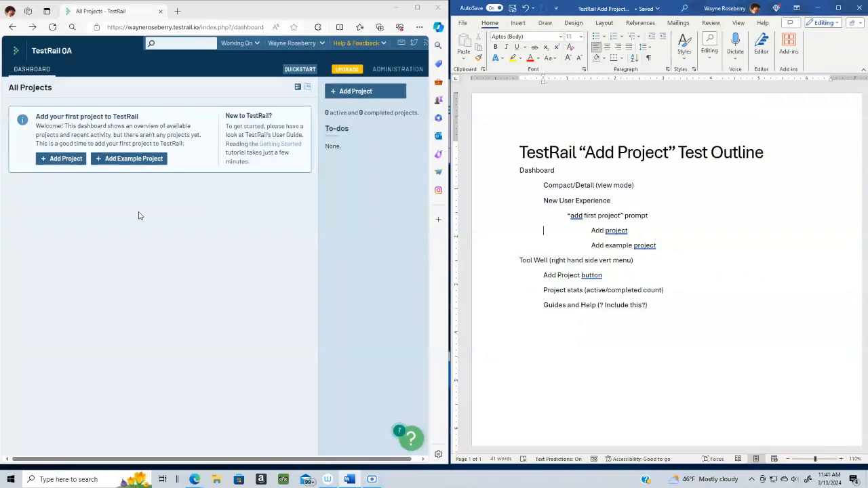
Step: Open the Add Project form from the first-project prompt, examine its fields and go back to the dashboard
{"action": "left_click", "coordinate": [60, 162]}
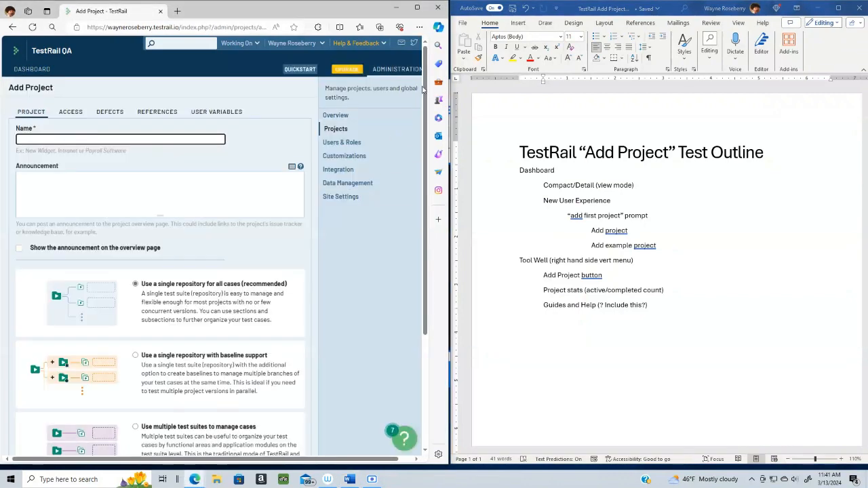
{"action": "mouse_move", "coordinate": [422, 90]}
{"action": "left_mouse_down"}
{"action": "mouse_move", "coordinate": [425, 271]}
{"action": "mouse_move", "coordinate": [429, 80]}
{"action": "left_mouse_up"}
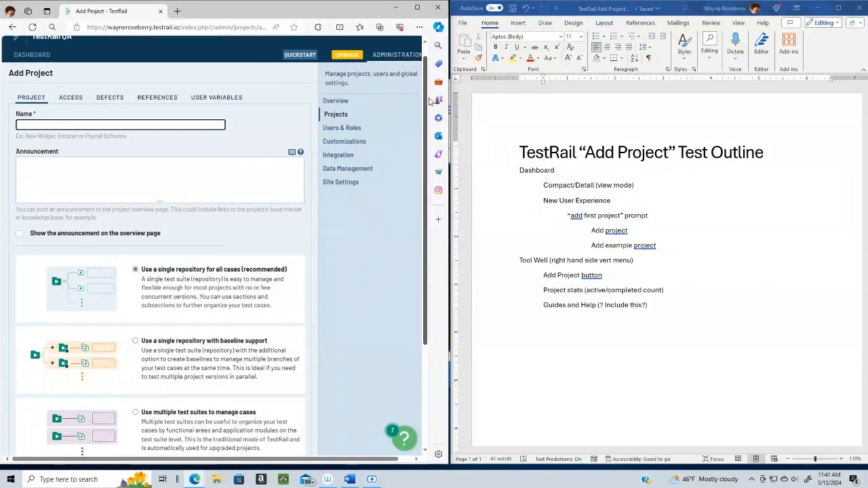
{"action": "scroll", "coordinate": [412, 220], "scroll_direction": "down", "scroll_amount": 3}
{"action": "scroll", "coordinate": [413, 220], "scroll_direction": "up", "scroll_amount": 5}
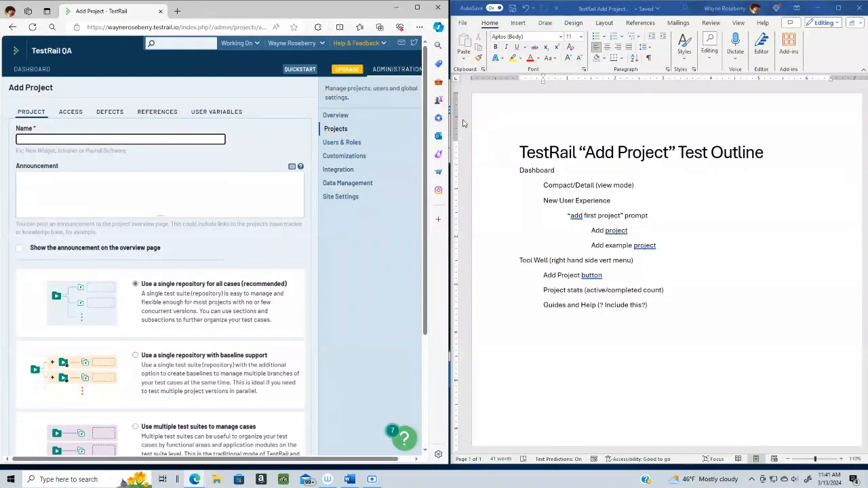
{"action": "left_click", "coordinate": [12, 27]}
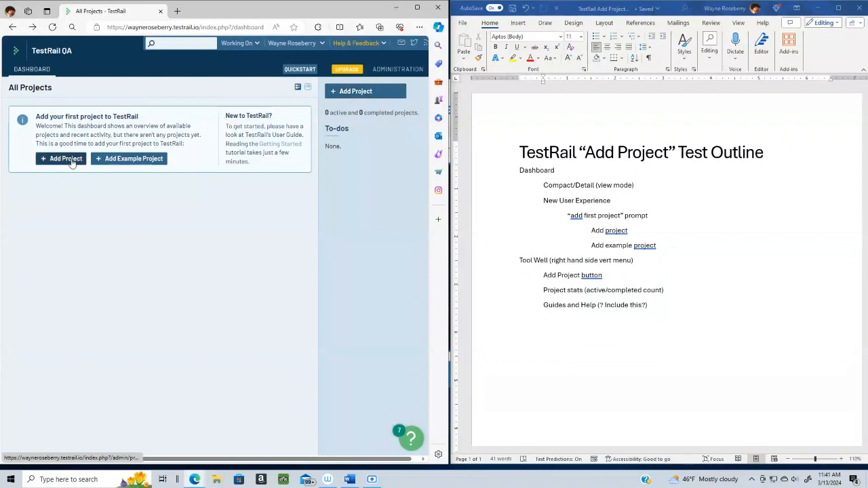
Step: Open the Add Project form from the dashboard's tool well for comparison, examine it in full and return to the dashboard
{"action": "left_click", "coordinate": [352, 93]}
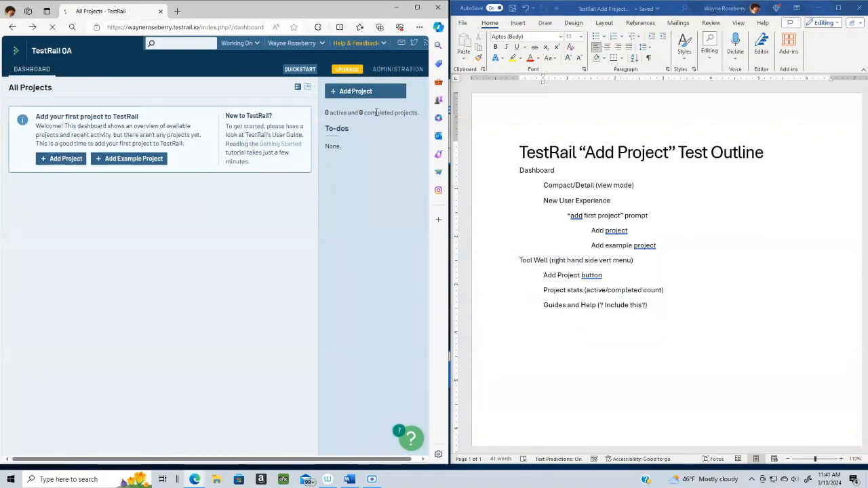
{"action": "left_click_drag", "start_coordinate": [425, 84], "coordinate": [425, 223]}
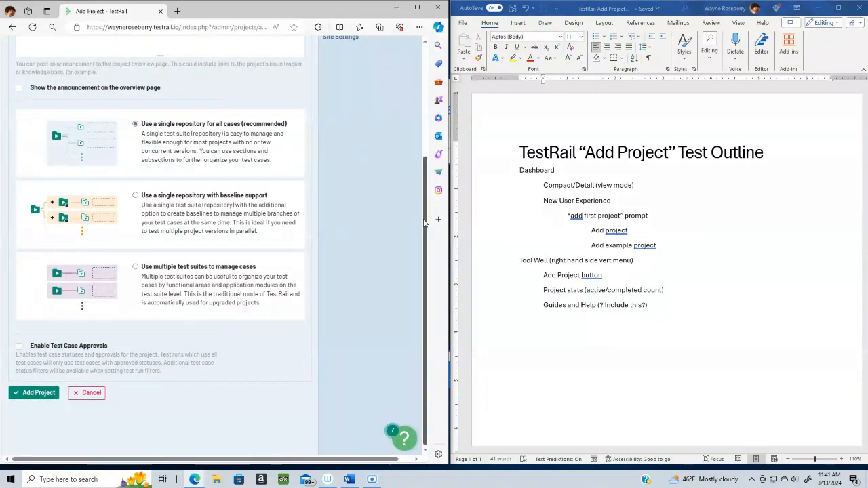
{"action": "left_click_drag", "start_coordinate": [431, 183], "coordinate": [451, 46]}
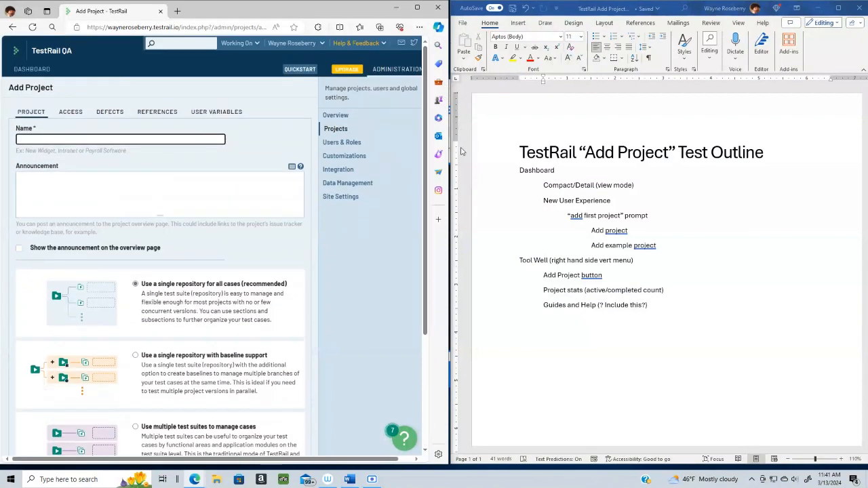
{"action": "left_click", "coordinate": [12, 27]}
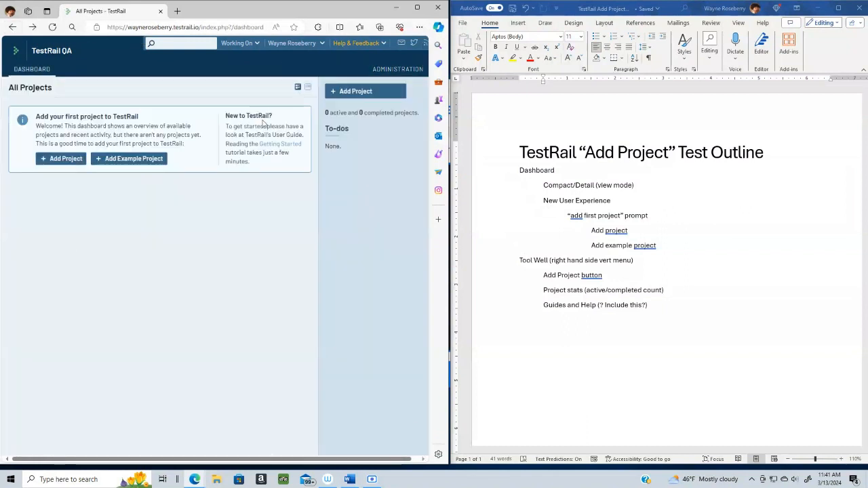
Step: Open the Add Example Project dialog from the first-project prompt and examine its Name field and explanatory text
{"action": "left_click", "coordinate": [122, 166]}
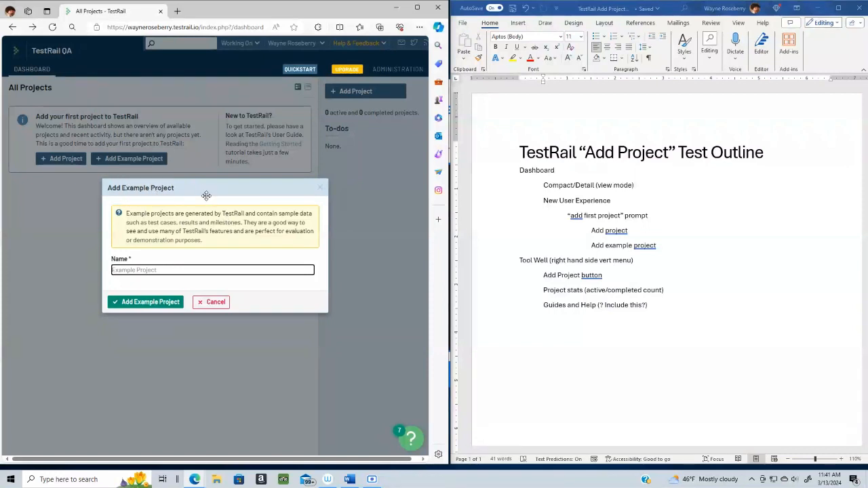
{"action": "left_click", "coordinate": [175, 270]}
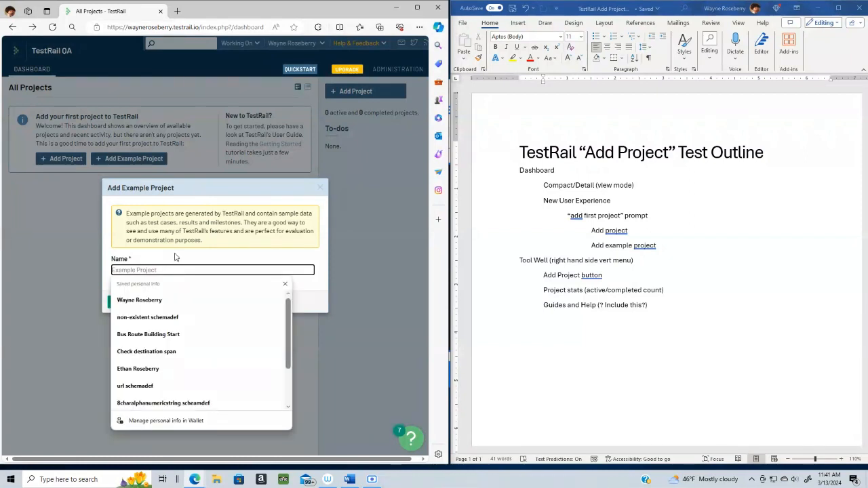
{"action": "left_click", "coordinate": [175, 256]}
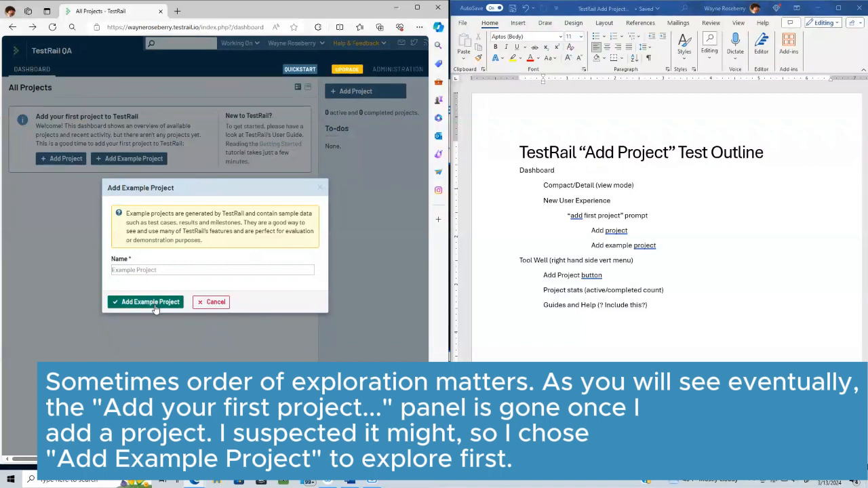
{"action": "left_click_drag", "start_coordinate": [127, 212], "coordinate": [203, 241]}
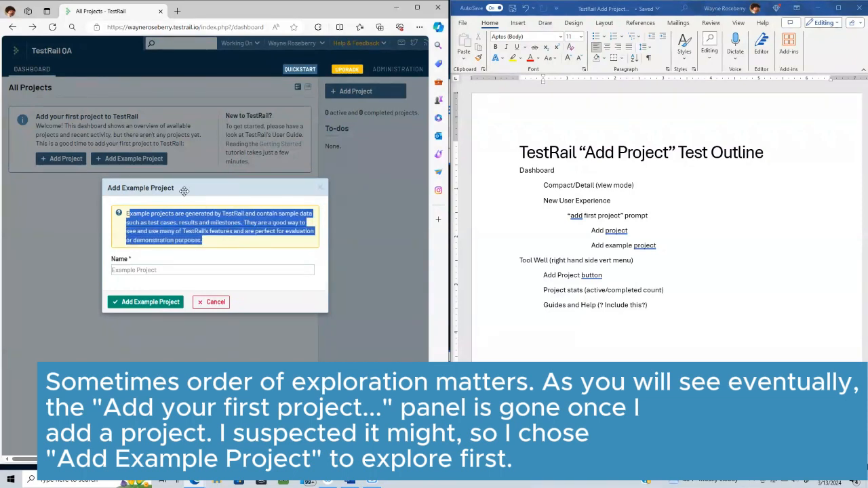
Step: Check the Name field of the Add Example Project dialog, then close the dialog without creating a project
{"action": "left_click", "coordinate": [235, 268]}
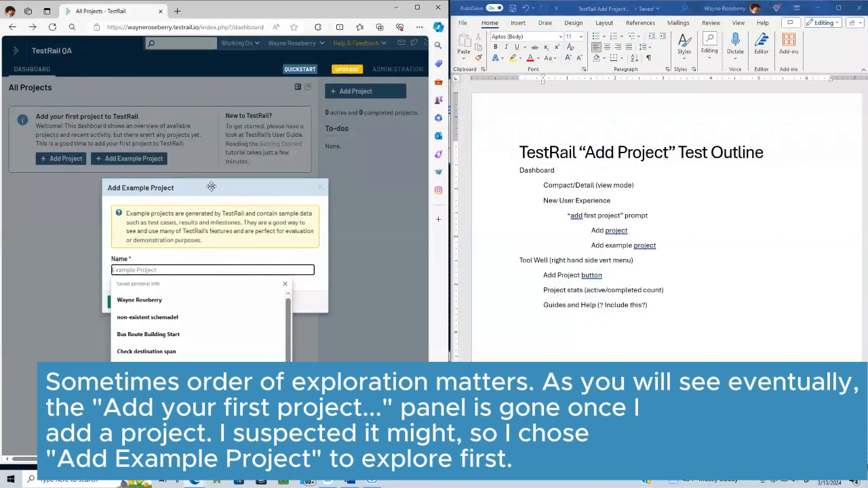
{"action": "left_click", "coordinate": [228, 261]}
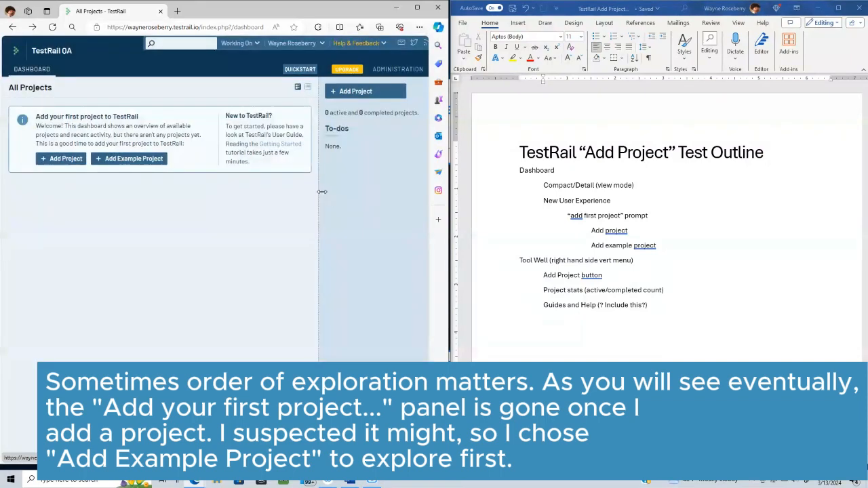
{"action": "left_click", "coordinate": [322, 190]}
Step: In the Word outline, add the top-level entries "Add Project Screen" and "Add Example Project Wizard" below the Guides and Help line
{"action": "left_click", "coordinate": [603, 317]}
{"action": "key", "text": "BackSpace"}
{"action": "key", "text": "BackSpace"}
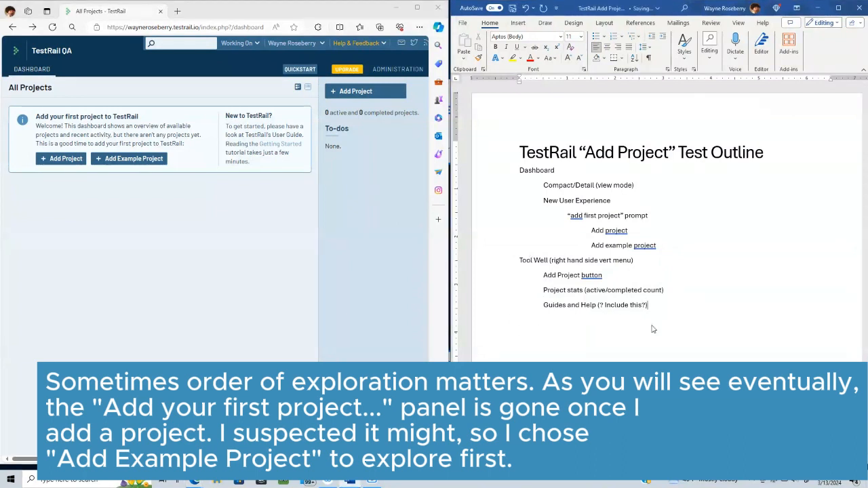
{"action": "type", "text": "Add Project Screen"}
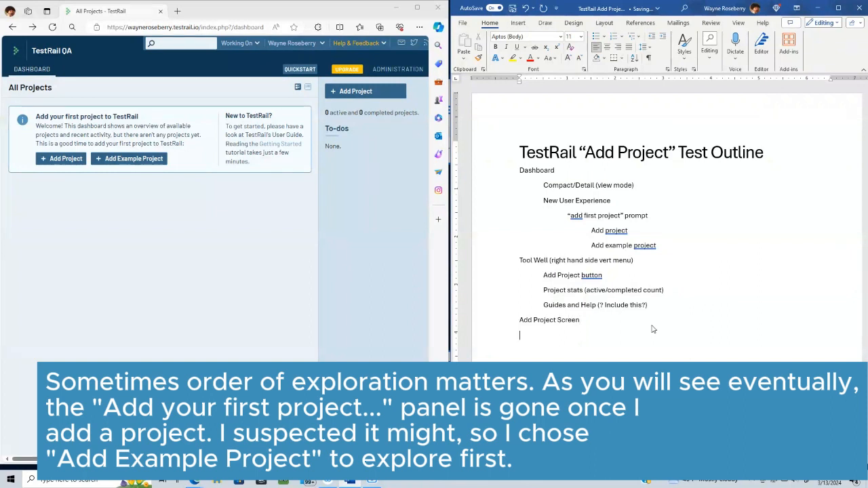
{"action": "type", "text": " Add Example Project Wizard"}
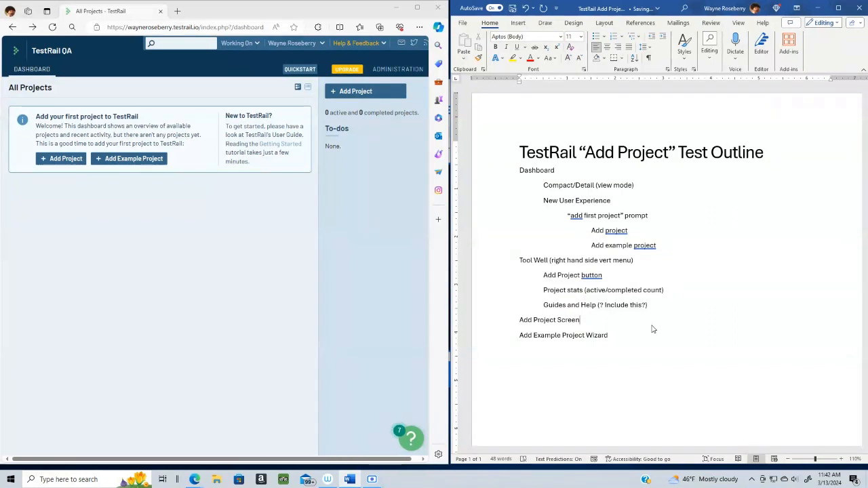
Step: Review the outline's add-project entries under the Dashboard and Tool Well against the Add Project Screen and Add Example Project Wizard entries
{"action": "key", "text": "Up"}
{"action": "key", "text": "Up"}
{"action": "key", "text": "Up"}
{"action": "key", "text": "Up"}
{"action": "key", "text": "Up"}
{"action": "key", "text": "Up"}
{"action": "key", "text": "Up"}
{"action": "key", "text": "Down"}
{"action": "key", "text": "Down"}
{"action": "key", "text": "Down"}
{"action": "key", "text": "Up"}
{"action": "key", "text": "Up"}
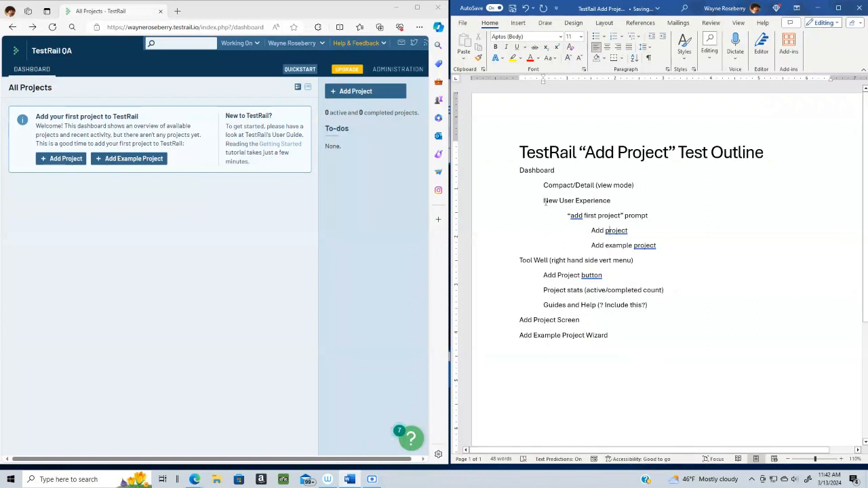
{"action": "left_click_drag", "start_coordinate": [568, 232], "coordinate": [653, 233]}
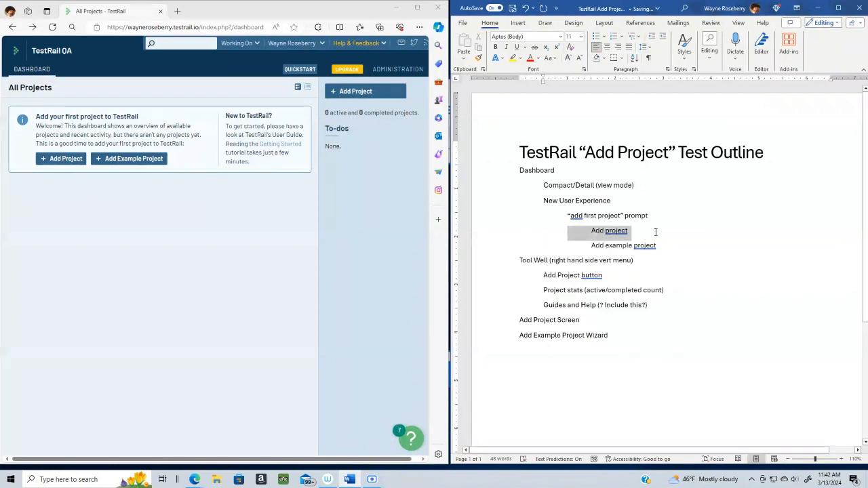
{"action": "left_click", "coordinate": [510, 278]}
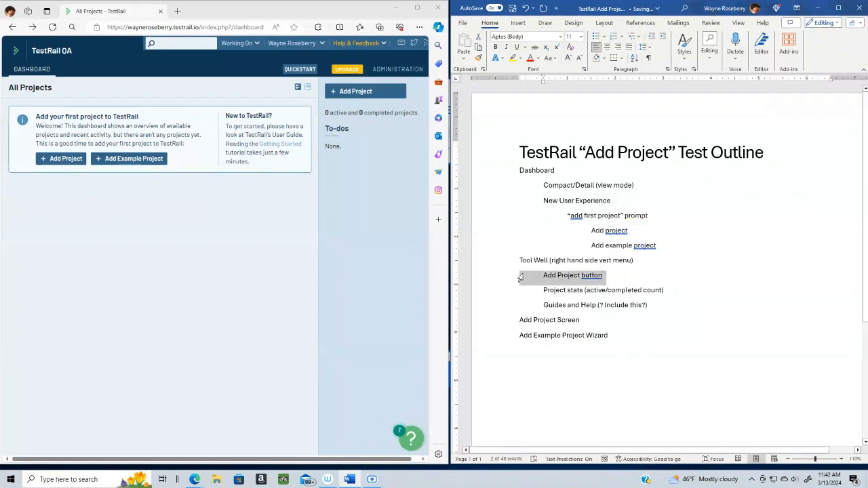
{"action": "left_click", "coordinate": [521, 231]}
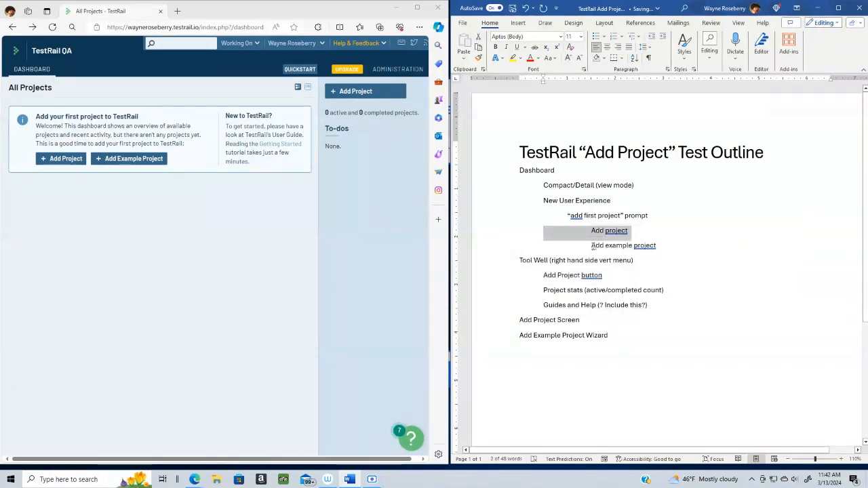
{"action": "left_click_drag", "start_coordinate": [589, 246], "coordinate": [692, 245]}
{"action": "left_click", "coordinate": [610, 335]}
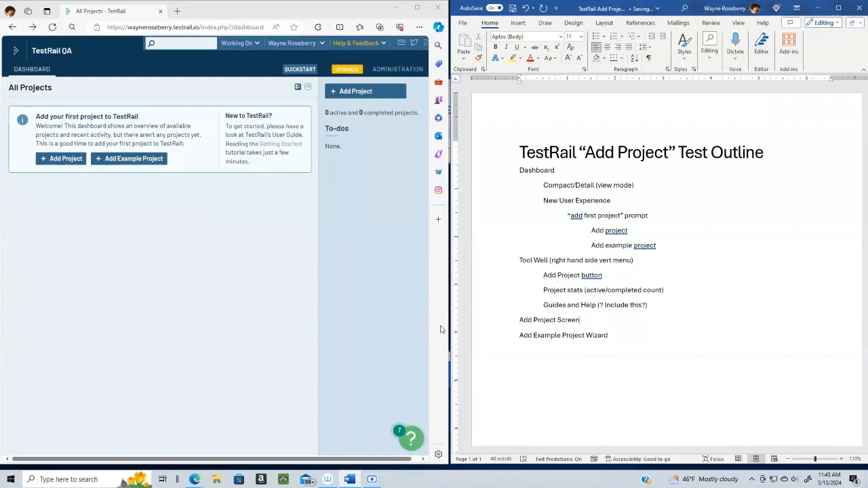
{"action": "left_click", "coordinate": [574, 336]}
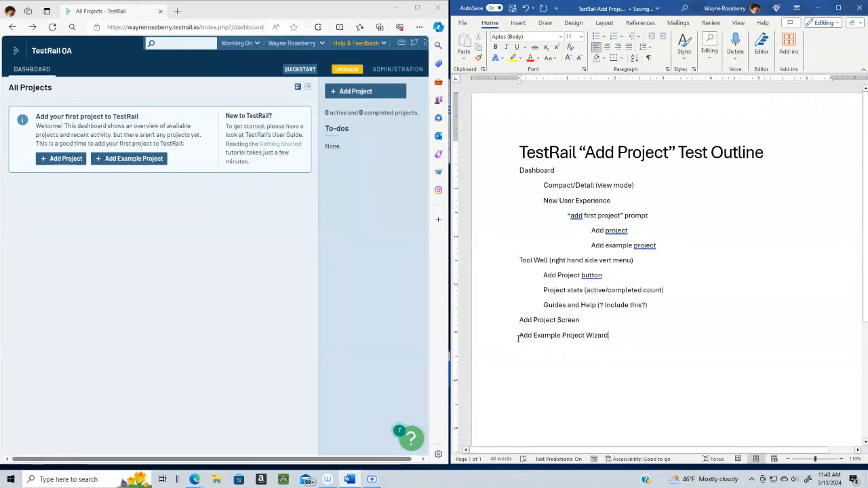
{"action": "left_click_drag", "start_coordinate": [519, 336], "coordinate": [613, 338]}
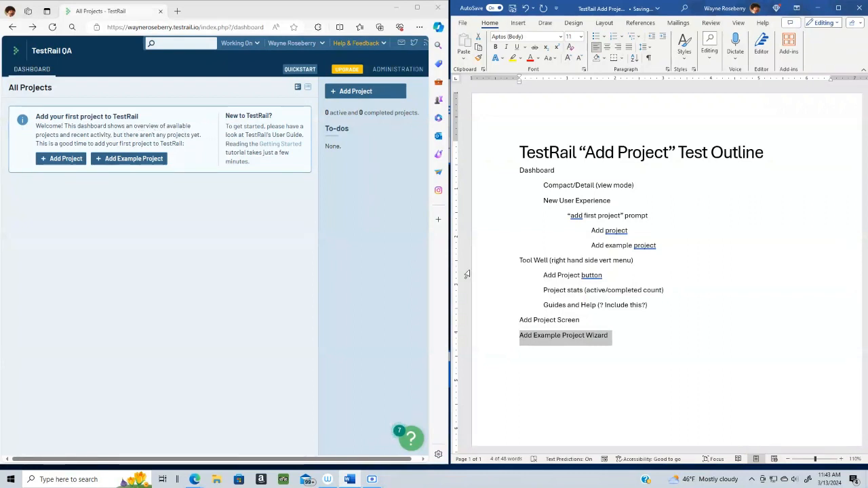
{"action": "left_click", "coordinate": [603, 340]}
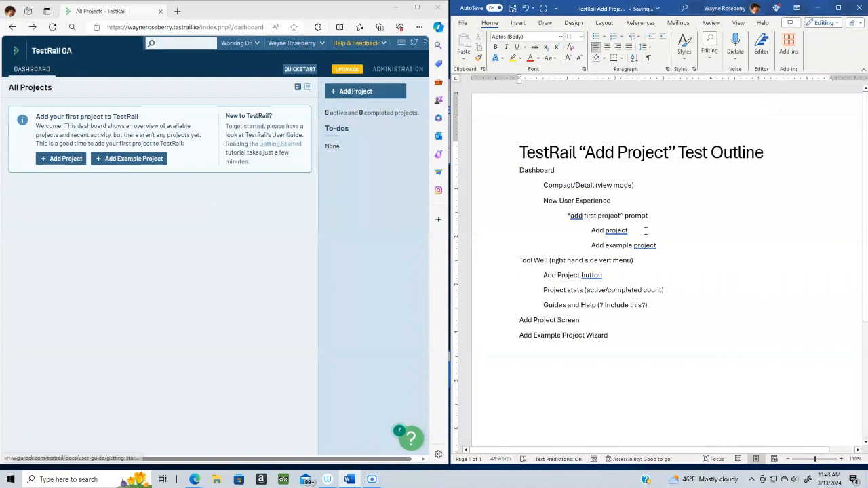
Step: Under New User Experience, add the entry "New to testrail – documentation link" below "Add example project" and review that block
{"action": "left_click", "coordinate": [665, 246]}
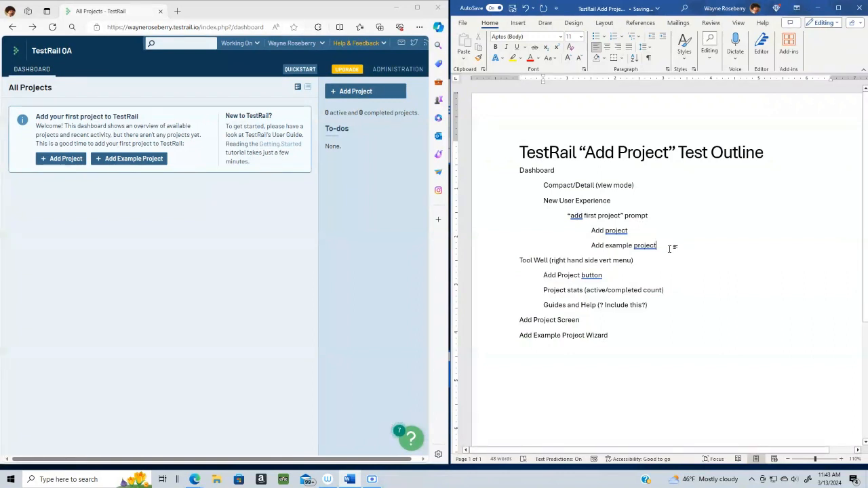
{"action": "key", "text": "Return"}
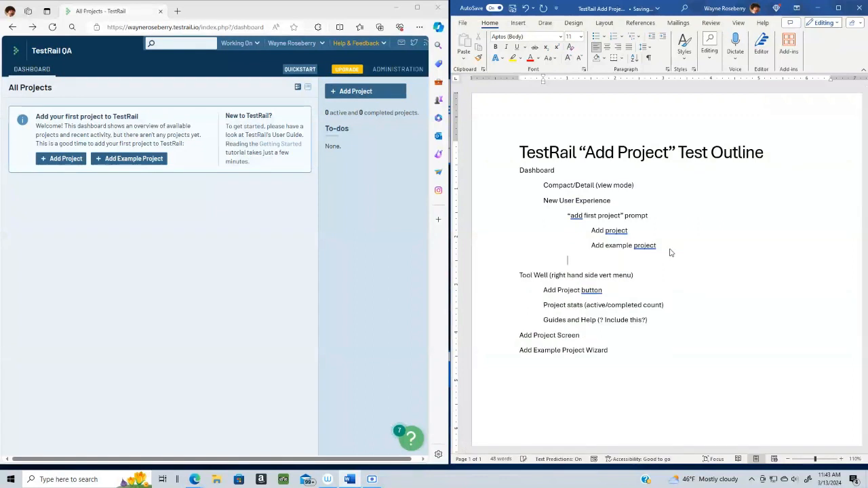
{"action": "type", "text": "New to testrail - do"}
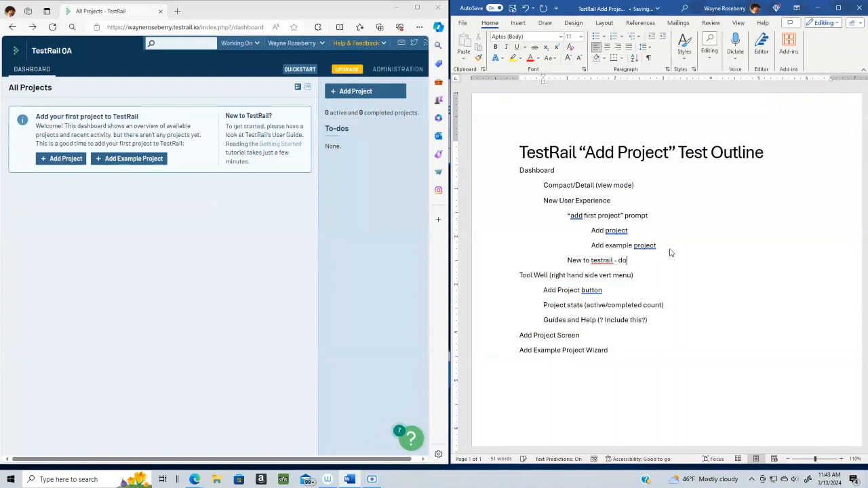
{"action": "type", "text": "cumentation link"}
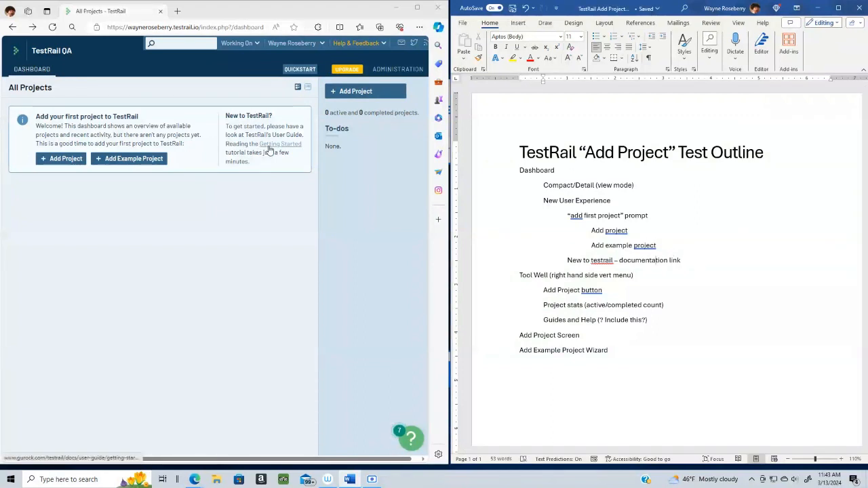
{"action": "left_click", "coordinate": [658, 260]}
{"action": "left_click_drag", "start_coordinate": [682, 260], "coordinate": [534, 215]}
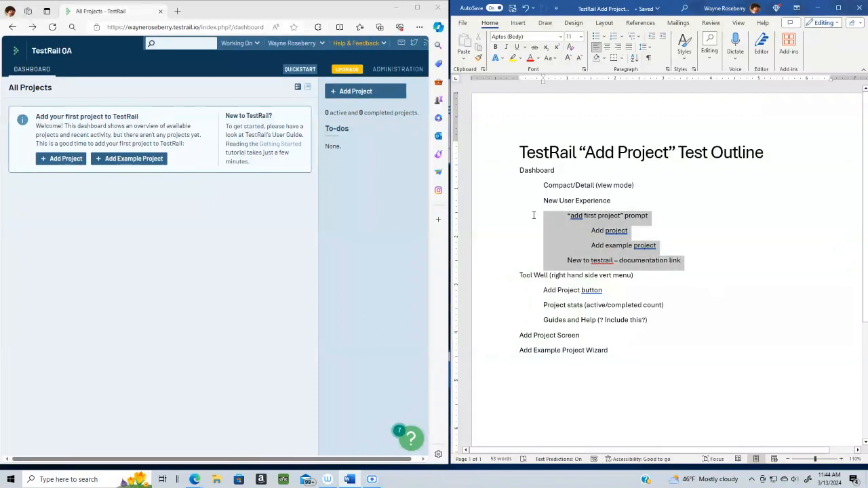
{"action": "left_click", "coordinate": [679, 261]}
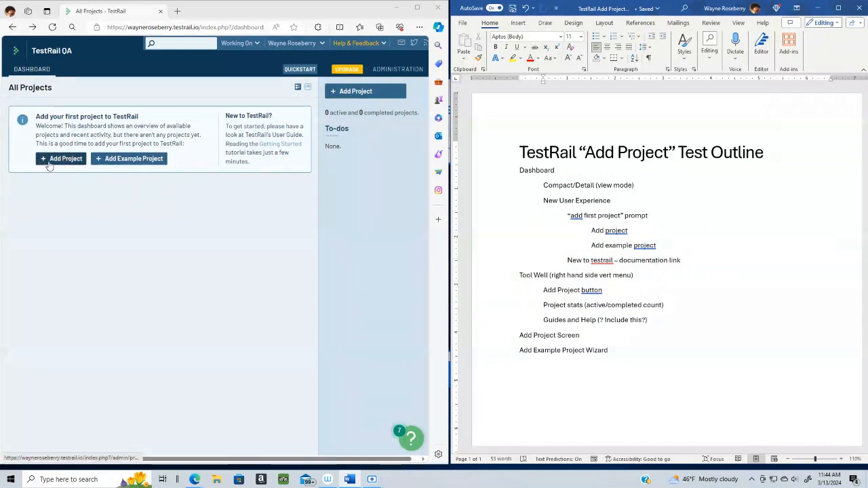
Step: Reopen the Add Example Project dialog and nest "Add example project – name screen (name field, add button, cancel)" under the wizard entry in the outline
{"action": "left_click", "coordinate": [575, 350]}
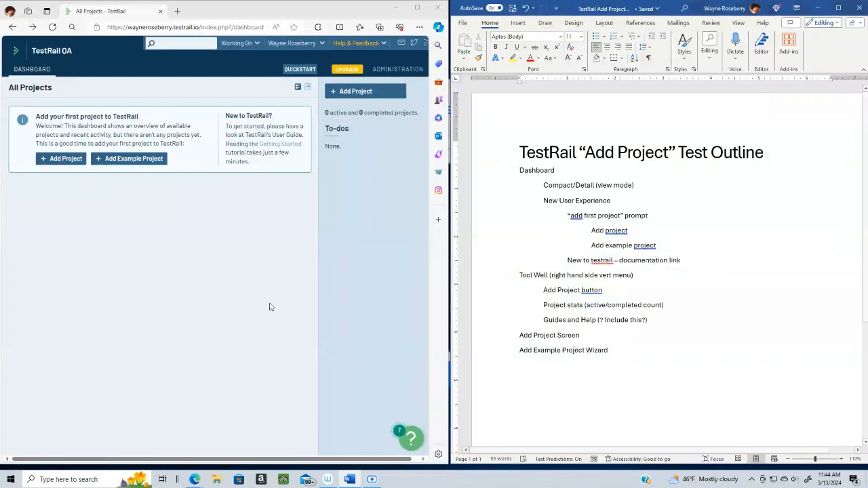
{"action": "left_click", "coordinate": [121, 165]}
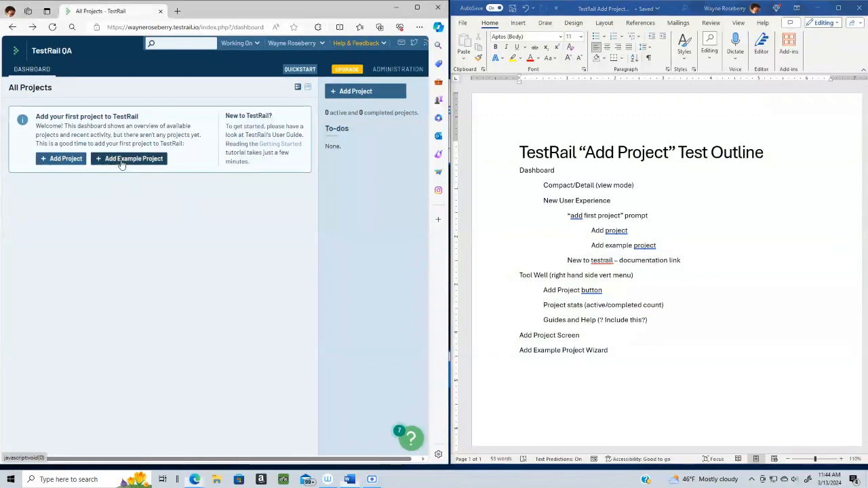
{"action": "left_click", "coordinate": [615, 353]}
{"action": "key", "text": "Return"}
{"action": "key", "text": "Tab"}
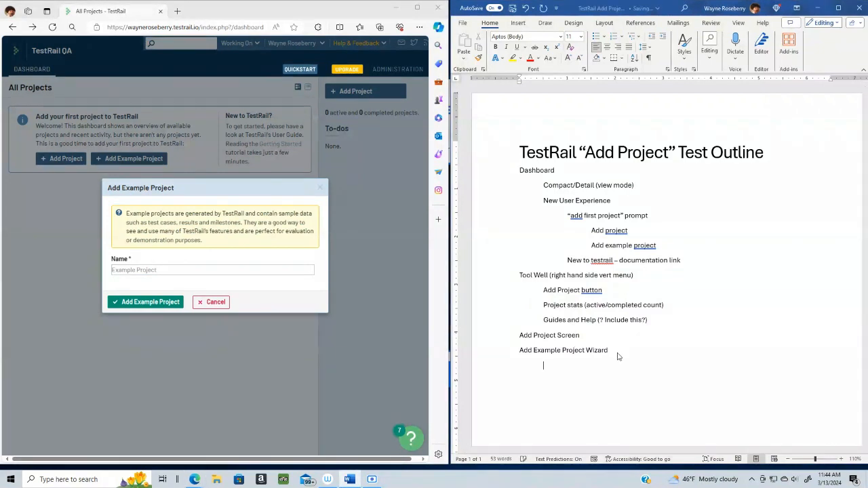
{"action": "type", "text": "Add example projec"}
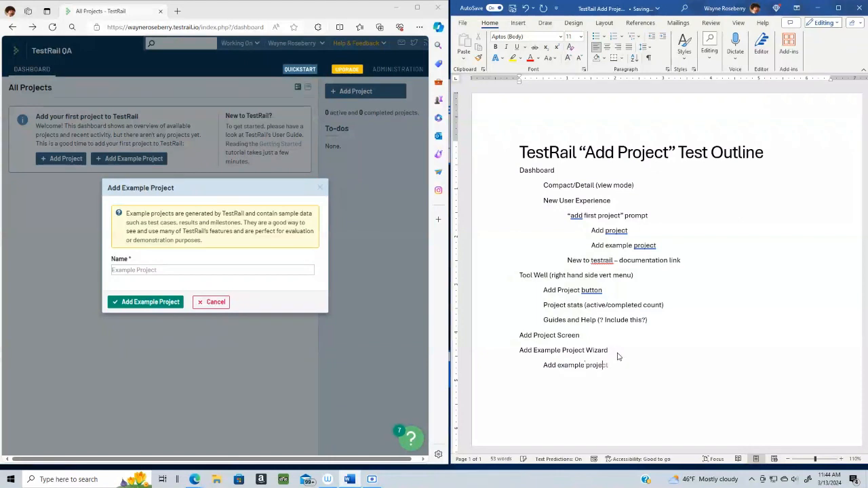
{"action": "type", "text": "t - name screen ("}
{"action": "type", "text": "anem,"}
{"action": "type", "text": "name"}
{"action": "key", "text": "BackSpace"}
{"action": "key", "text": "BackSpace"}
{"action": "type", "text": "field, add button, cancel)"}
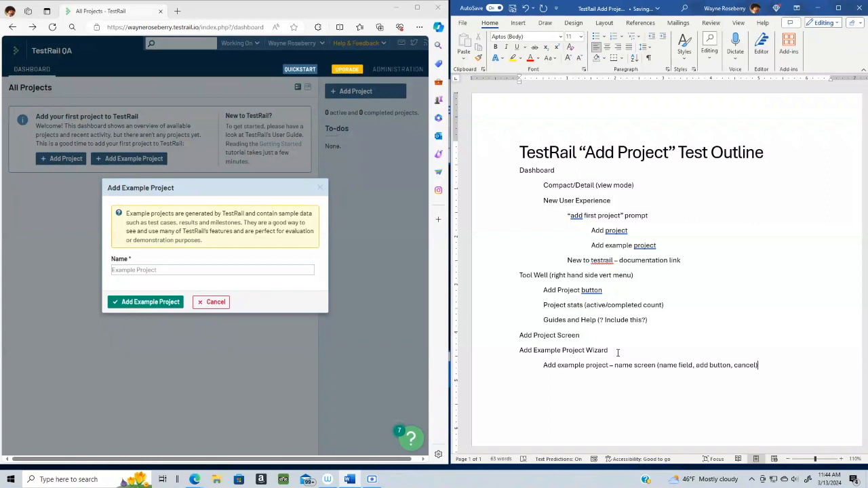
Step: Name the example project with the account owner's first name followed by "sfirstproject" and create it
{"action": "left_click", "coordinate": [172, 269]}
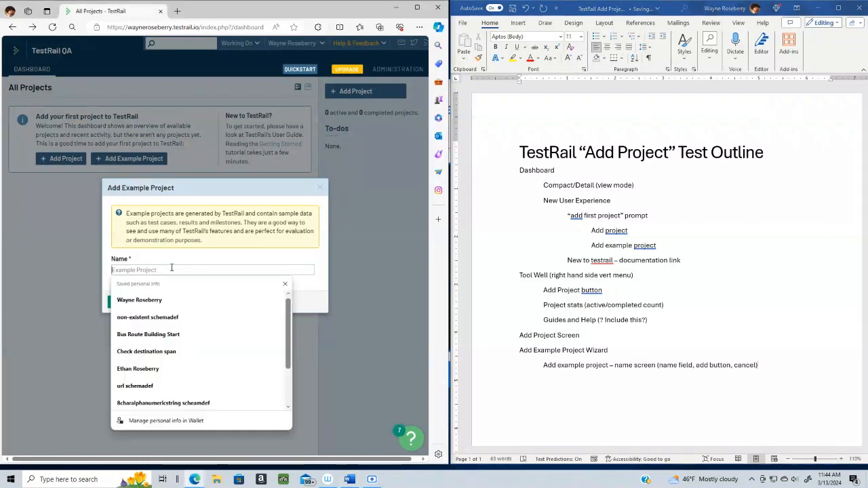
{"action": "type", "text": "w"}
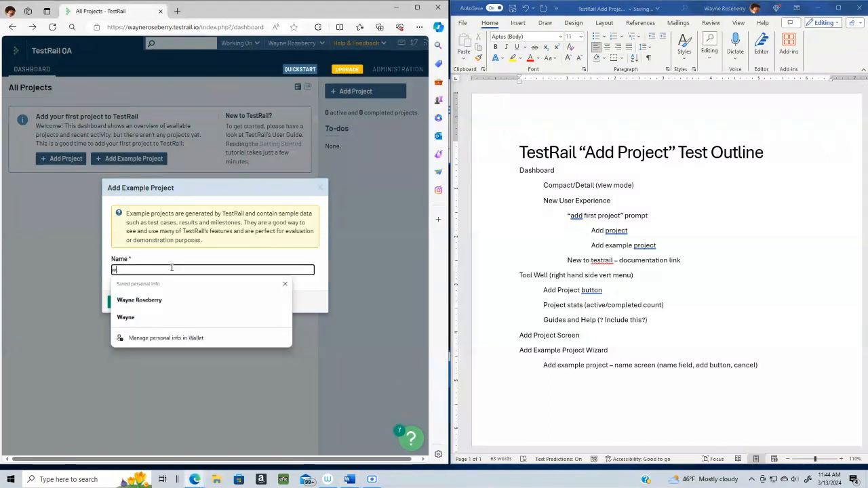
{"action": "type", "text": "aynesfirstproject"}
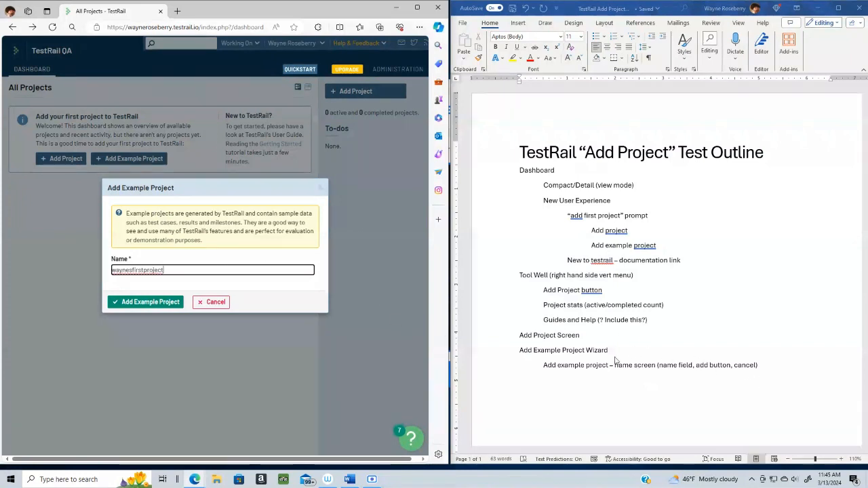
{"action": "left_click", "coordinate": [144, 304]}
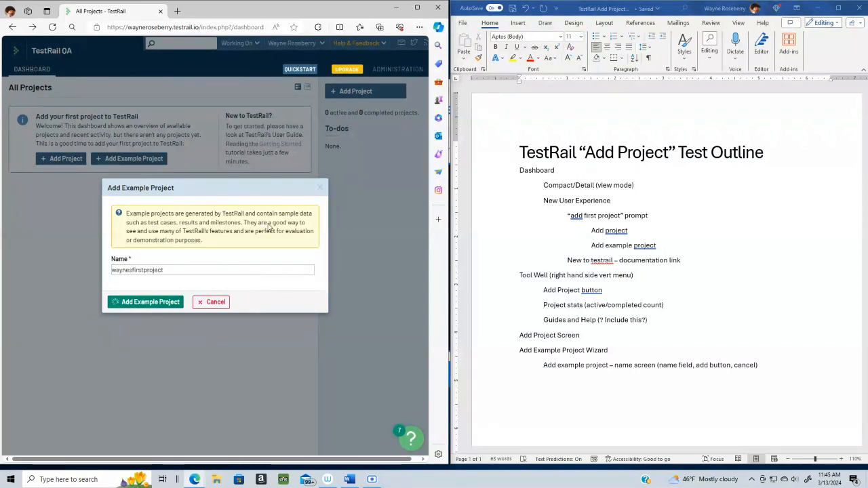
Step: Under Add Example Project Wizard in the outline, add "New project page" with the nested entry "Create your first test case" in quotation marks
{"action": "left_click", "coordinate": [763, 366]}
{"action": "key", "text": "Return"}
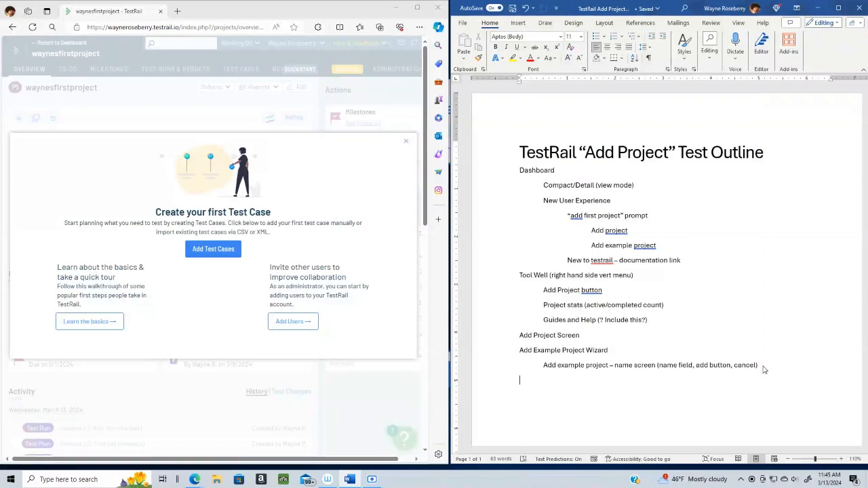
{"action": "key", "text": "Tab"}
{"action": "type", "text": "New project pag"}
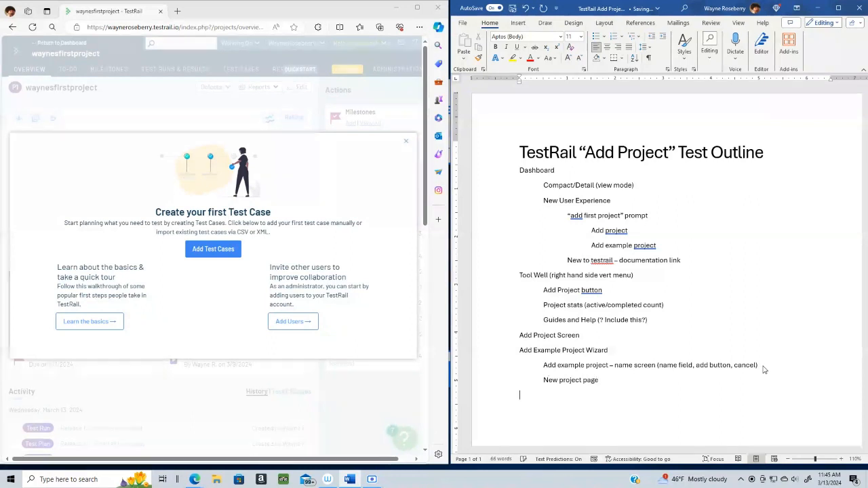
{"action": "key", "text": "Tab"}
{"action": "type", "text": "\"a "}
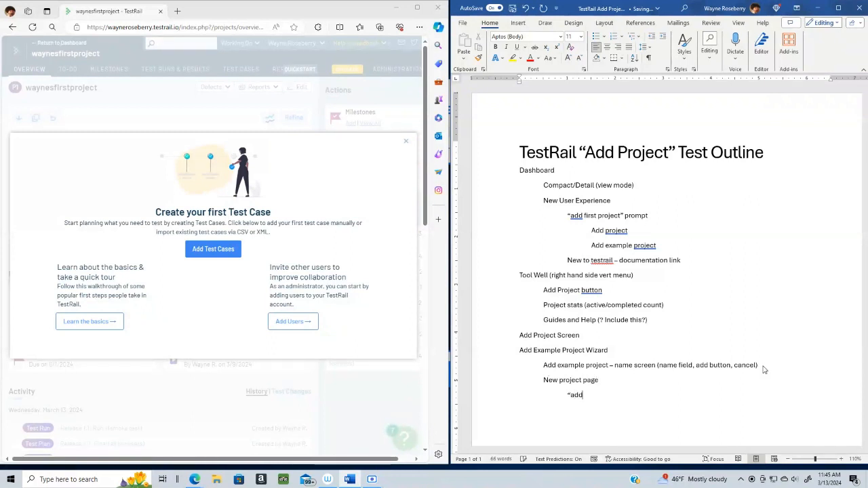
{"action": "type", "text": "Create tyuour first test case\""}
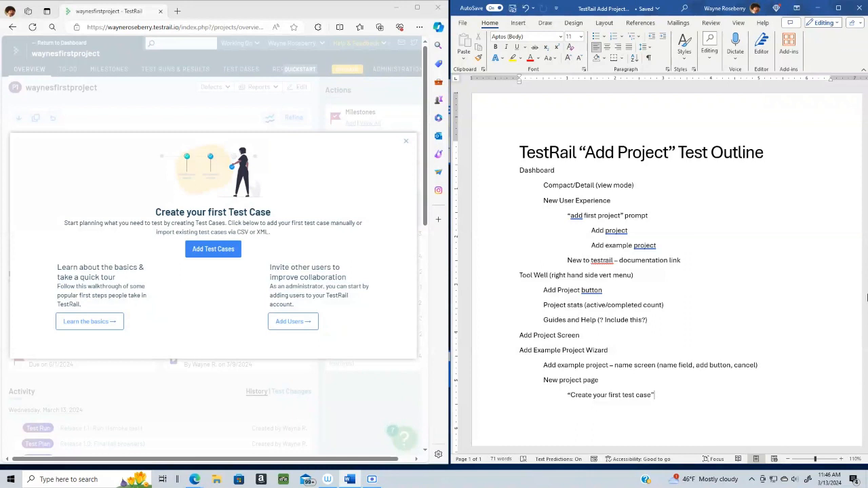
Step: Dismiss the first-test-case prompt on the new project's overview page and select the "New project page" entry in the outline
{"action": "left_click", "coordinate": [407, 143]}
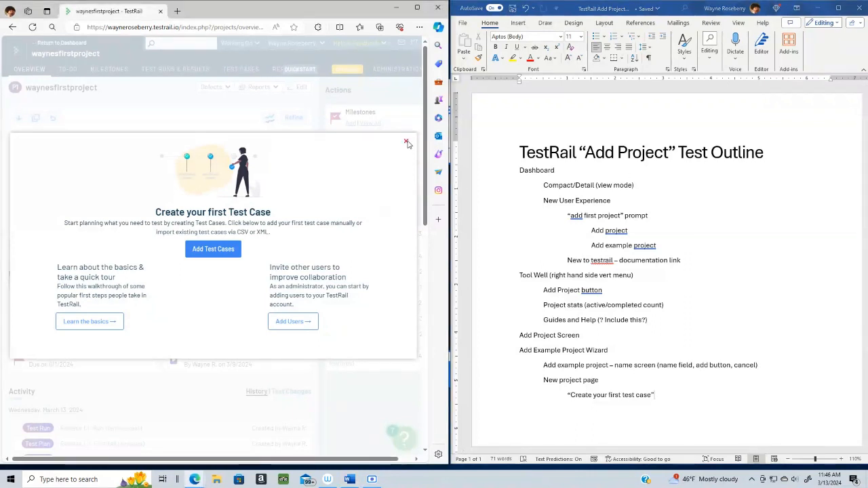
{"action": "left_click", "coordinate": [407, 143]}
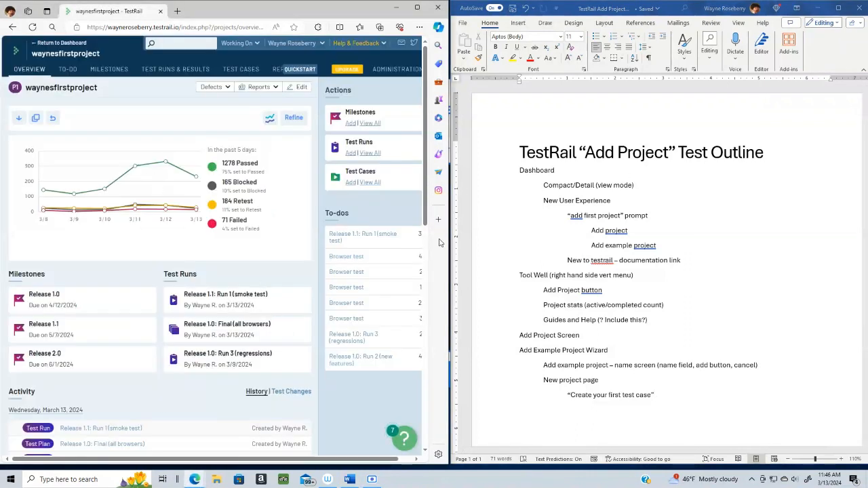
{"action": "left_click", "coordinate": [593, 384]}
{"action": "left_click_drag", "start_coordinate": [541, 381], "coordinate": [599, 381]}
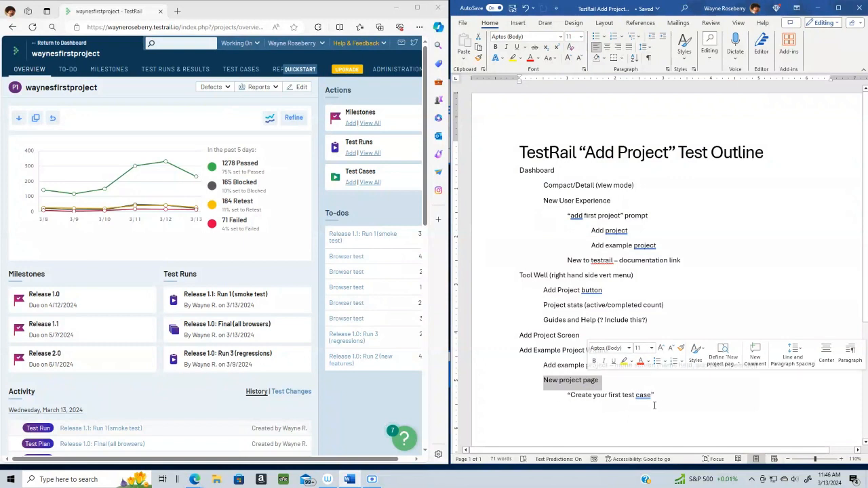
Step: Add the entry "Return to dashboard link" in quotation marks below "Create your first test case" under "New project page" in the outline
{"action": "left_click", "coordinate": [605, 385]}
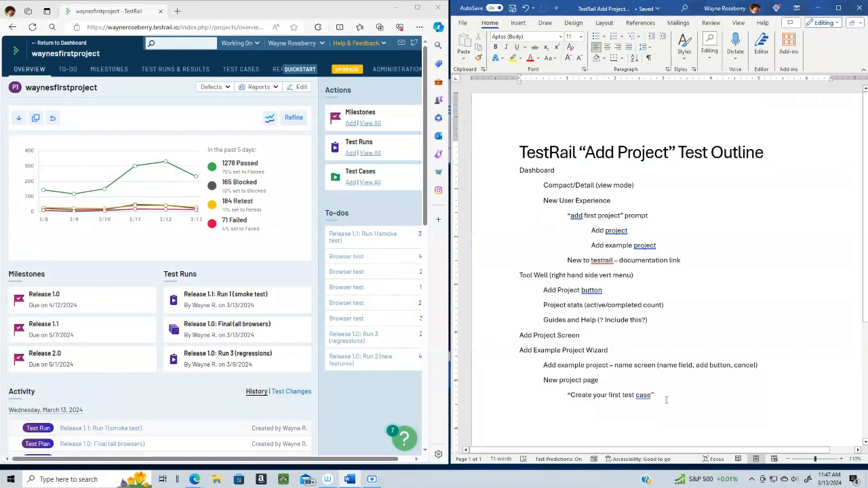
{"action": "key", "text": "Return"}
{"action": "key", "text": "Tab"}
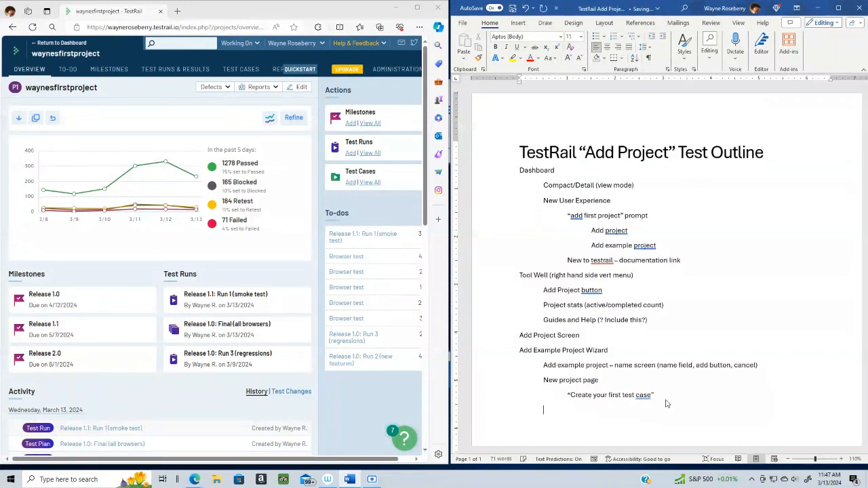
{"action": "type", "text": "\"Retu"}
{"action": "type", "text": "rn to dashboard l"}
{"action": "type", "text": "ink\""}
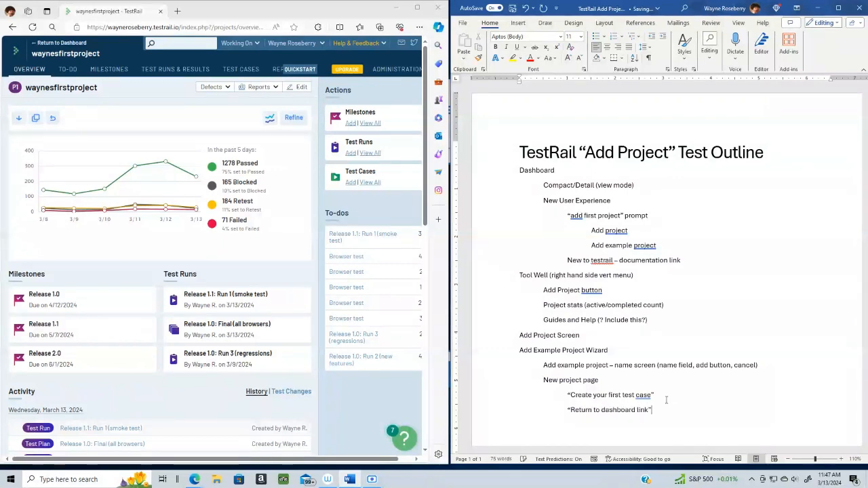
Step: Return to the TestRail dashboard and compare its project counts with the outline's "add first project" prompt entry
{"action": "left_click", "coordinate": [60, 43]}
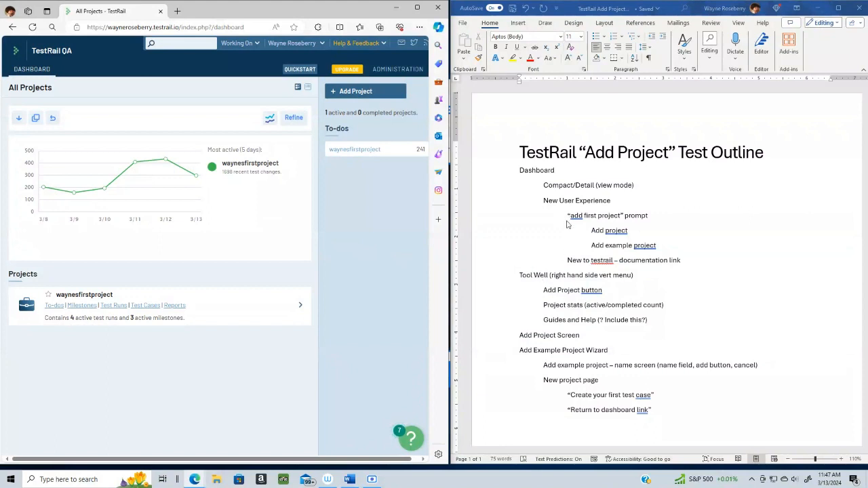
{"action": "left_click", "coordinate": [629, 219]}
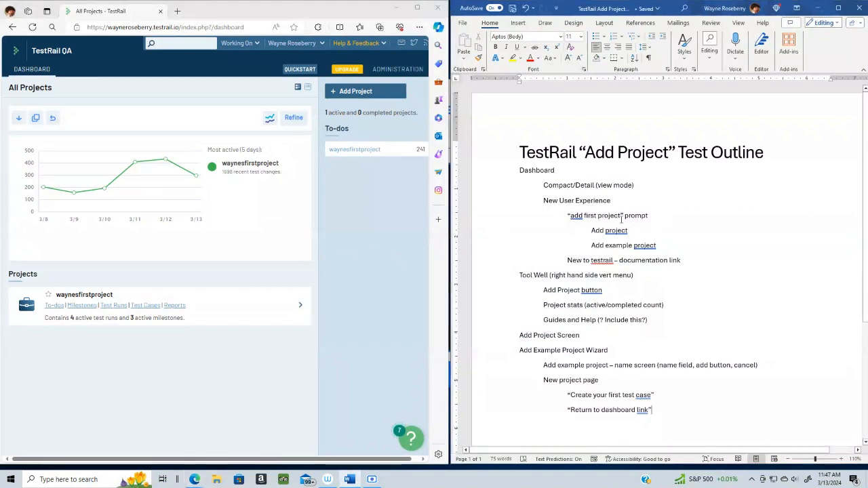
{"action": "left_click", "coordinate": [599, 216]}
{"action": "left_click_drag", "start_coordinate": [568, 215], "coordinate": [647, 221]}
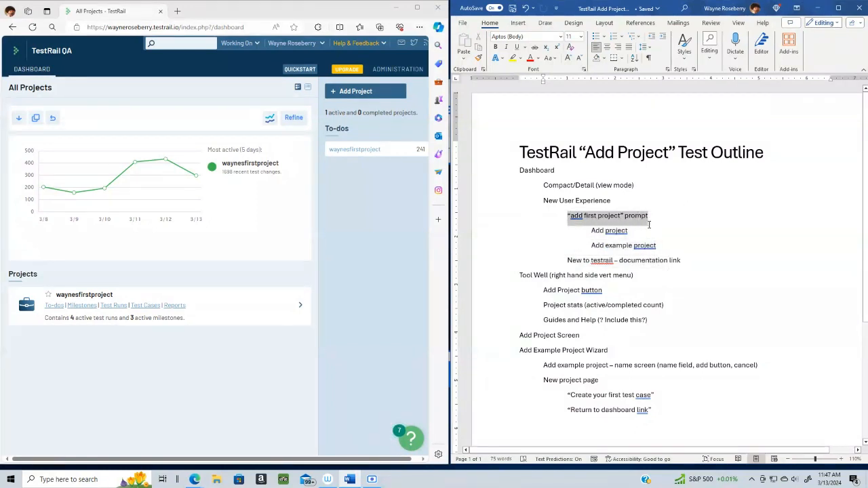
{"action": "left_click", "coordinate": [575, 216]}
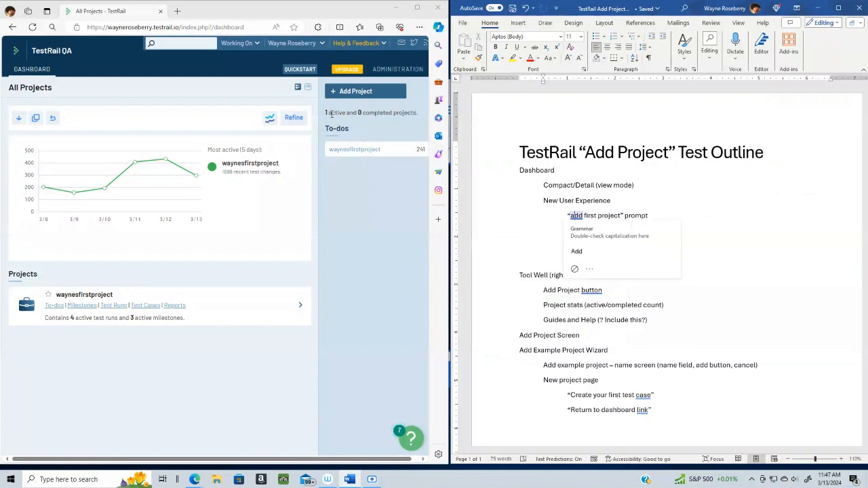
{"action": "left_click_drag", "start_coordinate": [325, 113], "coordinate": [376, 117]}
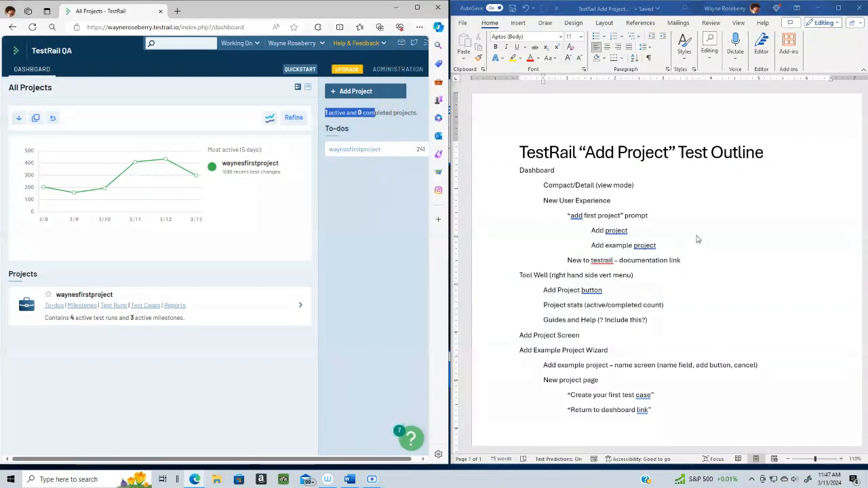
Step: Nest "To-do list of projects" under the "Project stats (active/completed count)" entry in the outline
{"action": "left_click", "coordinate": [675, 278]}
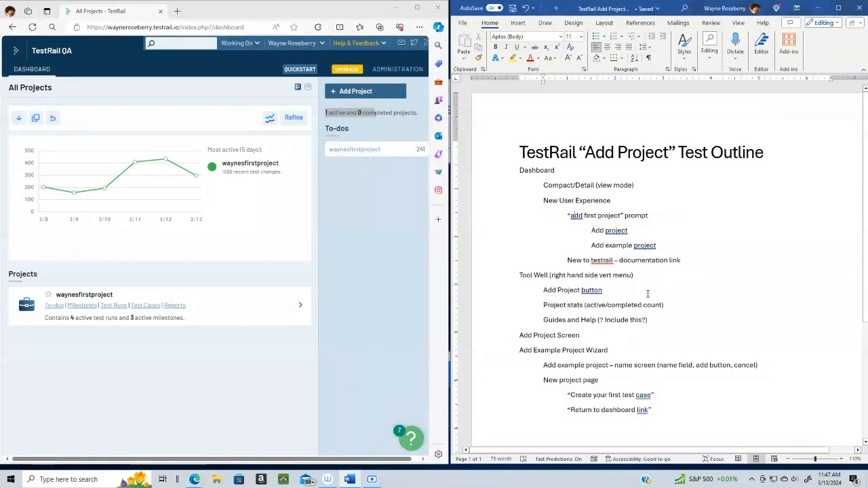
{"action": "left_click", "coordinate": [663, 310]}
{"action": "key", "text": "Return"}
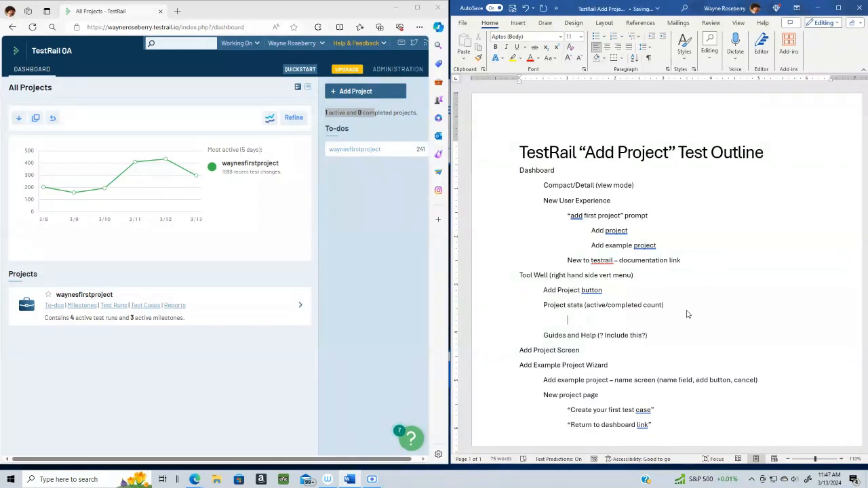
{"action": "type", "text": "To-do list of projects"}
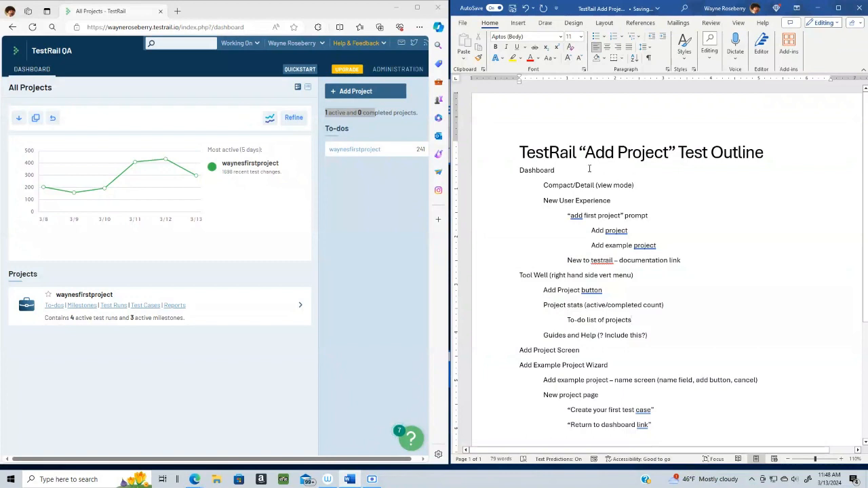
Step: At the start of the Dashboard section, add "Project Chart…" and "Project view control (download/copy/reset – chart view, refine)"
{"action": "key", "text": "Return"}
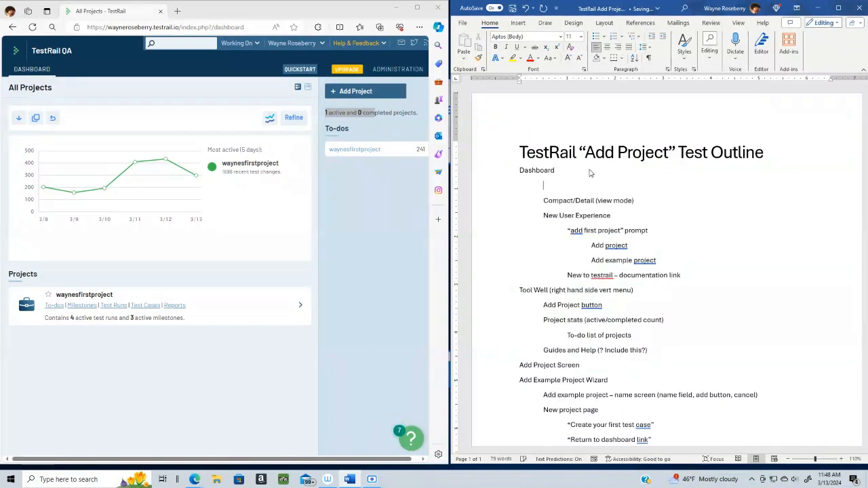
{"action": "type", "text": "Project Chart…"}
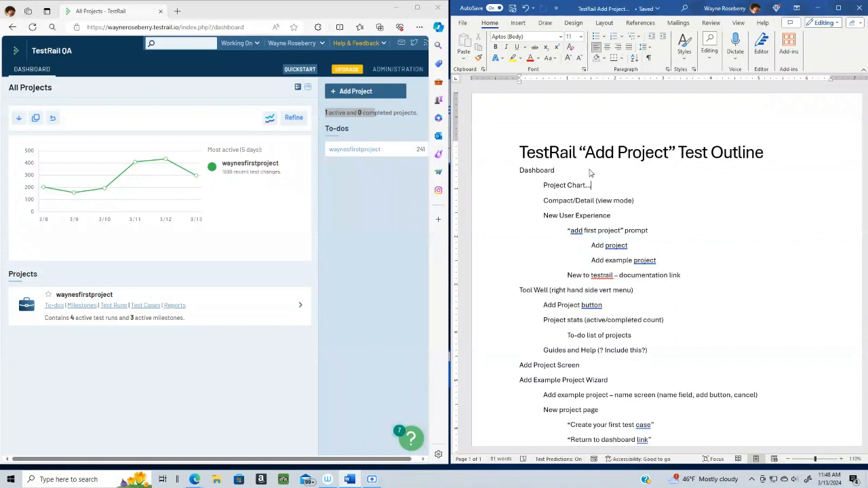
{"action": "key", "text": "Return"}
{"action": "type", "text": "Project view control ("}
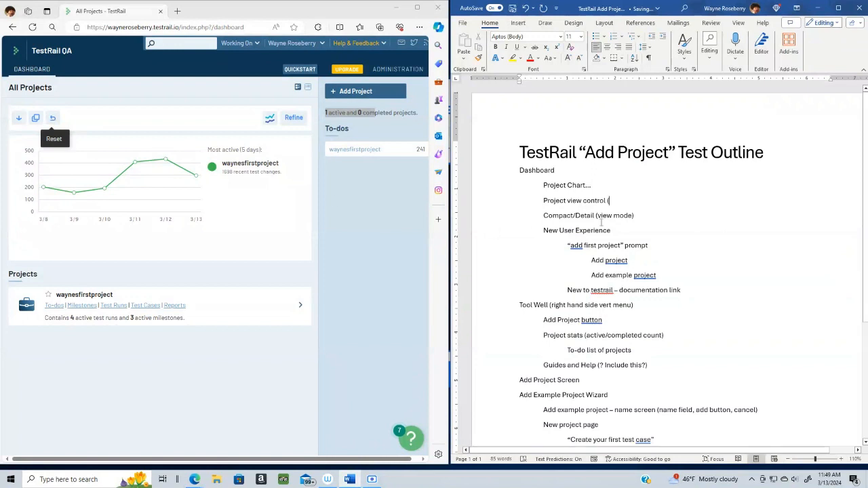
{"action": "type", "text": "download/"}
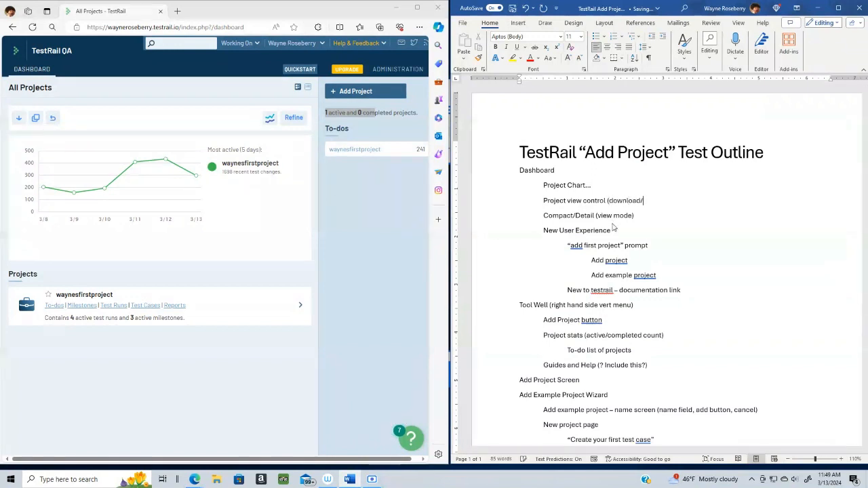
{"action": "type", "text": "copy/res"}
{"action": "type", "text": "et - "}
{"action": "type", "text": "chart "}
{"action": "type", "text": "view"}
{"action": "type", "text": ", refine)"}
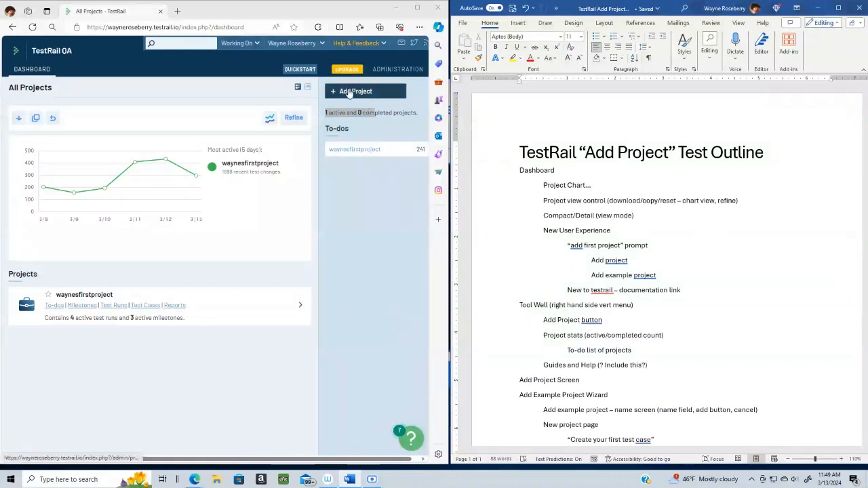
Step: Open TestRail's Add Project form and nest "Main panel" under "Add Project Screen" in the outline
{"action": "scroll", "coordinate": [864, 181], "scroll_direction": "down", "scroll_amount": 3}
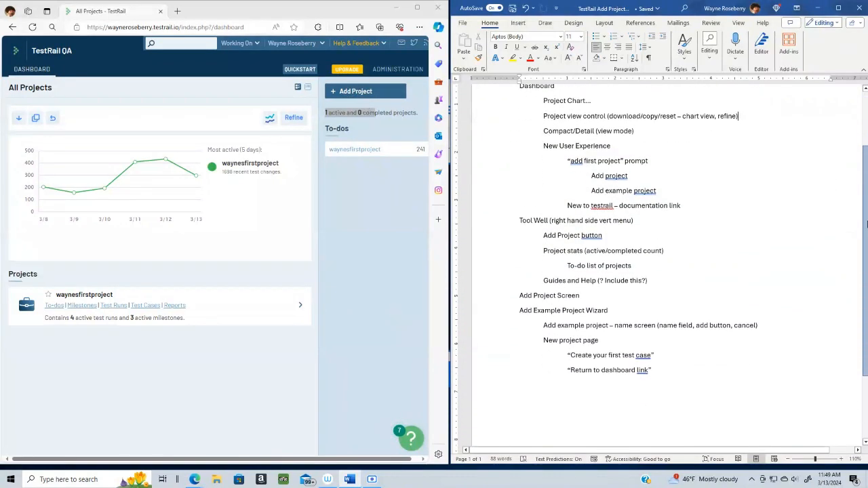
{"action": "left_click", "coordinate": [356, 92]}
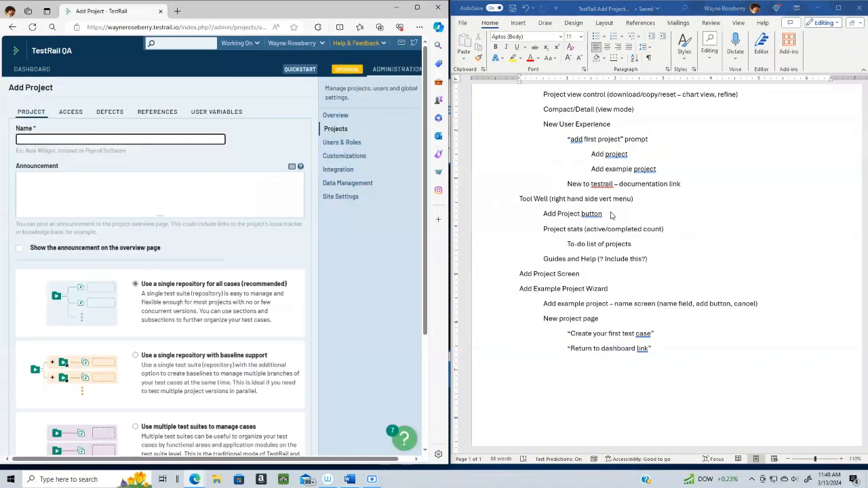
{"action": "left_click", "coordinate": [586, 278]}
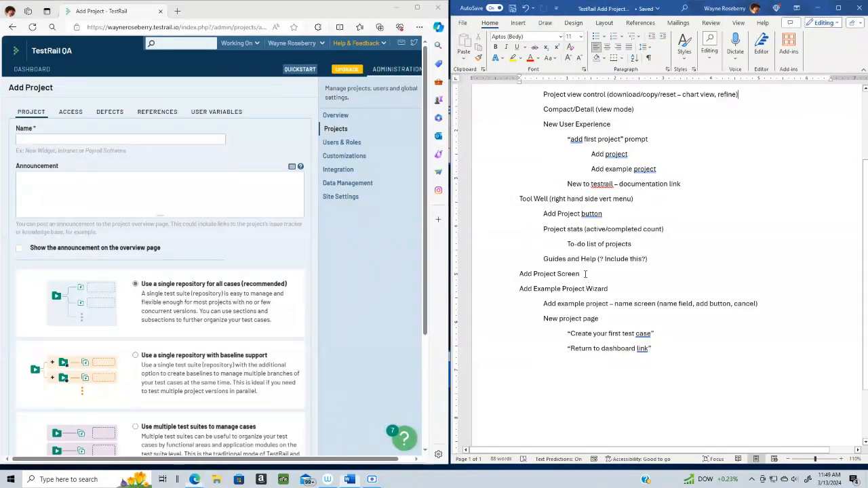
{"action": "key", "text": "Return"}
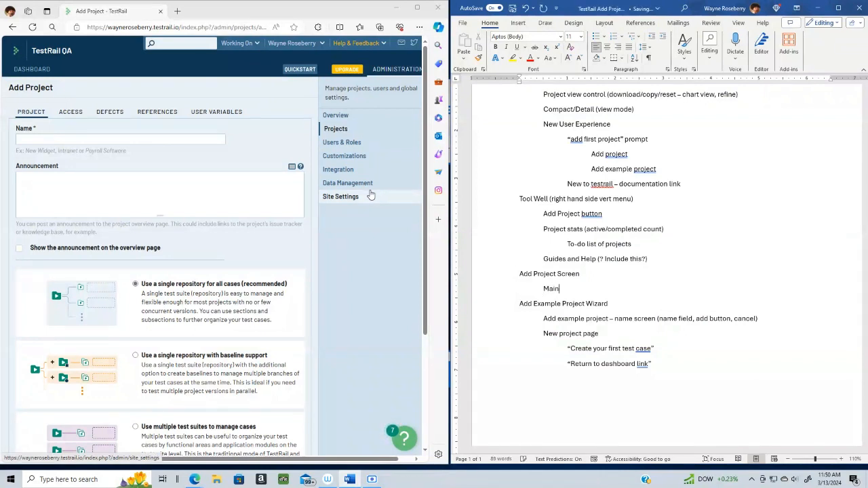
{"action": "type", "text": "nel"}
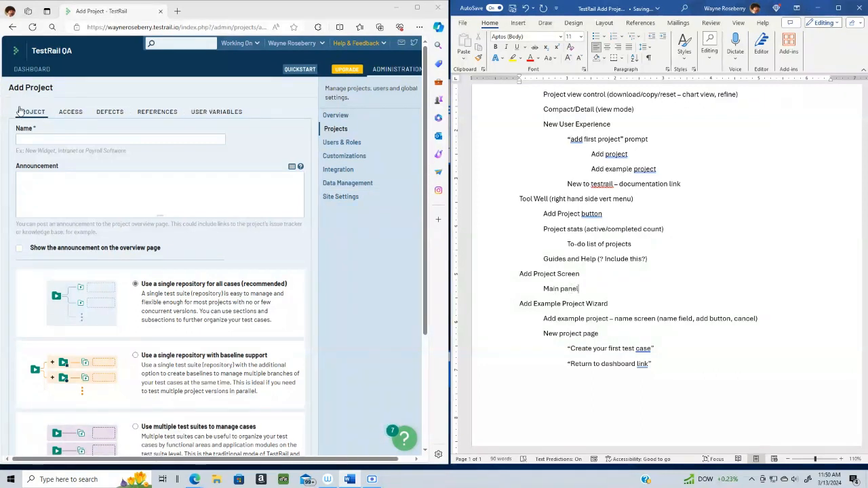
Step: Extend the "Main panel" entry with "(tabs)" and nest "Project" beneath it
{"action": "key", "text": "Return"}
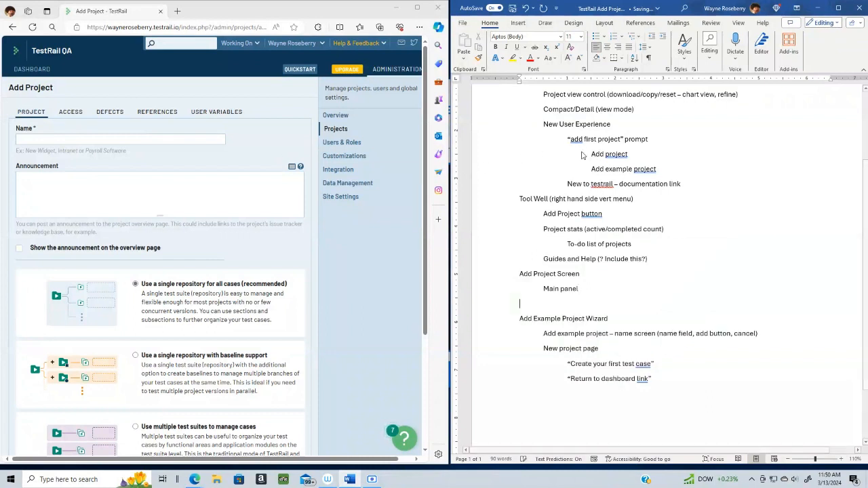
{"action": "type", "text": "Poi"}
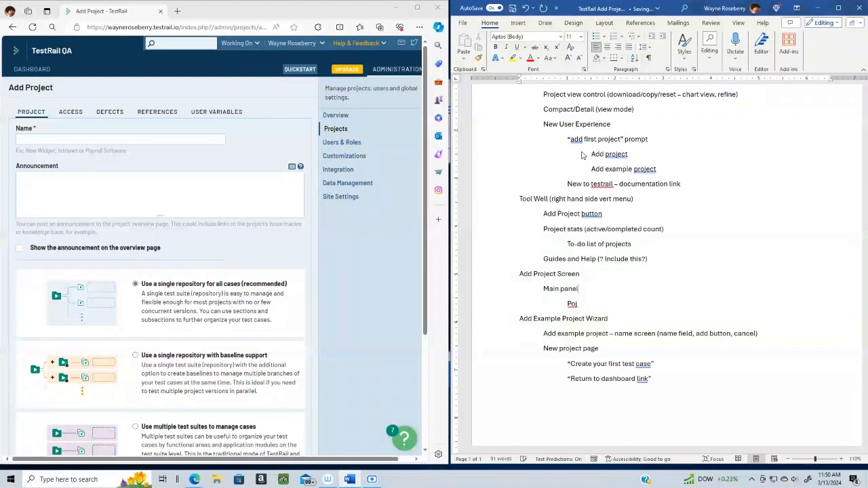
{"action": "type", "text": "tabs)"}
{"action": "key", "text": "Down"}
{"action": "key", "text": "BackSpace"}
{"action": "key", "text": "BackSpace"}
{"action": "type", "text": "roject"}
Step: Below "Project" at the same level, add the tab entries "Access", "Defects", "References" and "User variables"
{"action": "key", "text": "Return"}
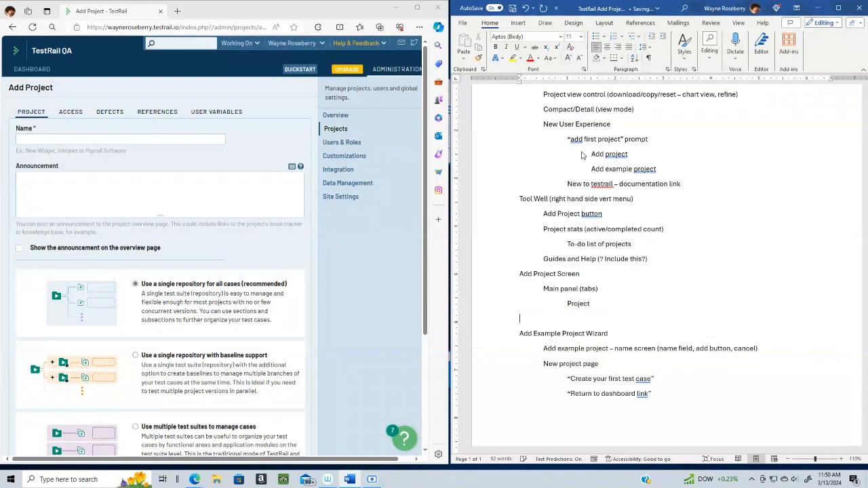
{"action": "type", "text": "Access"}
{"action": "key", "text": "Return"}
{"action": "key", "text": "shift+Tab"}
{"action": "key", "text": "shift+Tab"}
{"action": "type", "text": "Defects"}
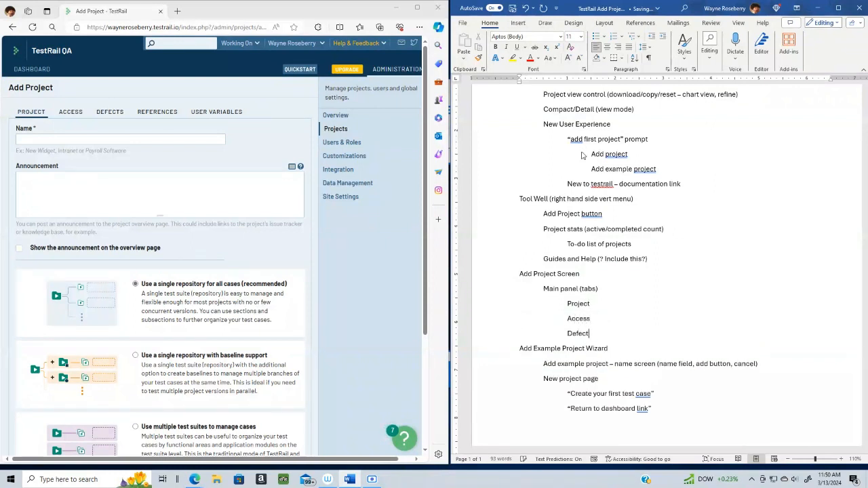
{"action": "key", "text": "Return"}
{"action": "key", "text": "shift+Tab"}
{"action": "key", "text": "shift+Tab"}
{"action": "type", "text": "re"}
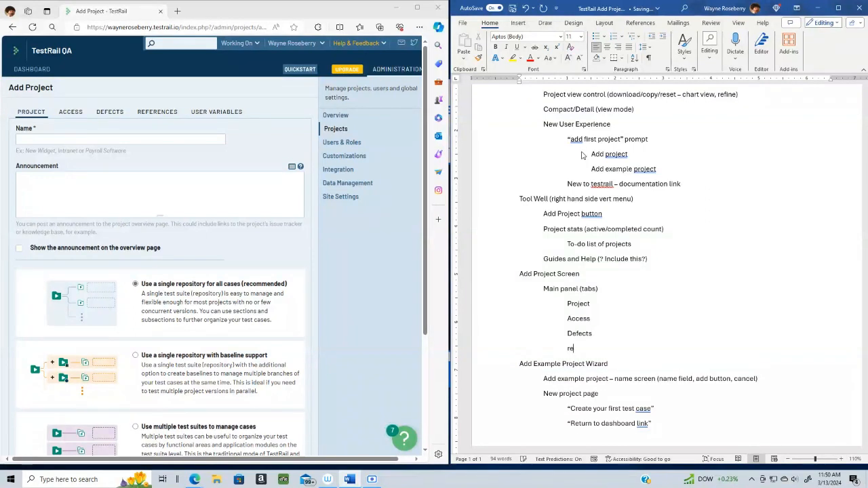
{"action": "type", "text": "ferences"}
{"action": "key", "text": "Return"}
{"action": "key", "text": "shift+Tab"}
{"action": "key", "text": "shift+Tab"}
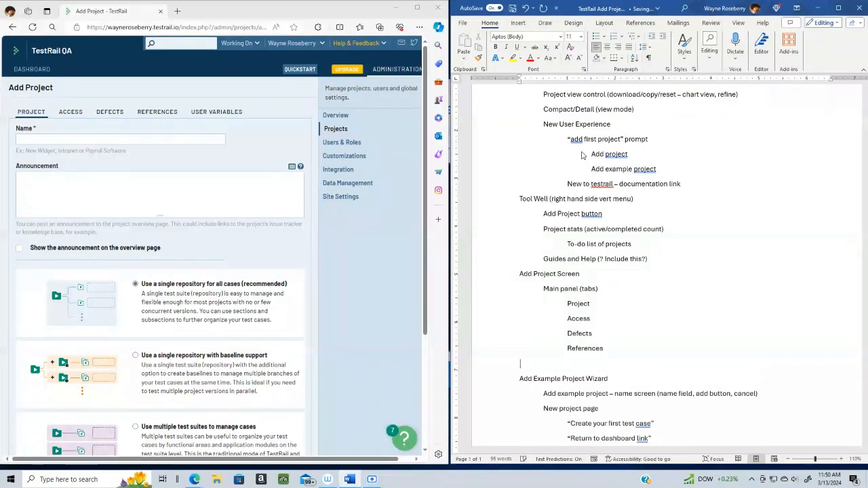
{"action": "type", "text": "User variables"}
Step: Add "Tool well (right)" at the "Main panel" level, with "Over view" and "Projects" nested beneath it
{"action": "key", "text": "Return"}
{"action": "type", "text": "Toll"}
{"action": "key", "text": "BackSpace"}
{"action": "type", "text": "ool well"}
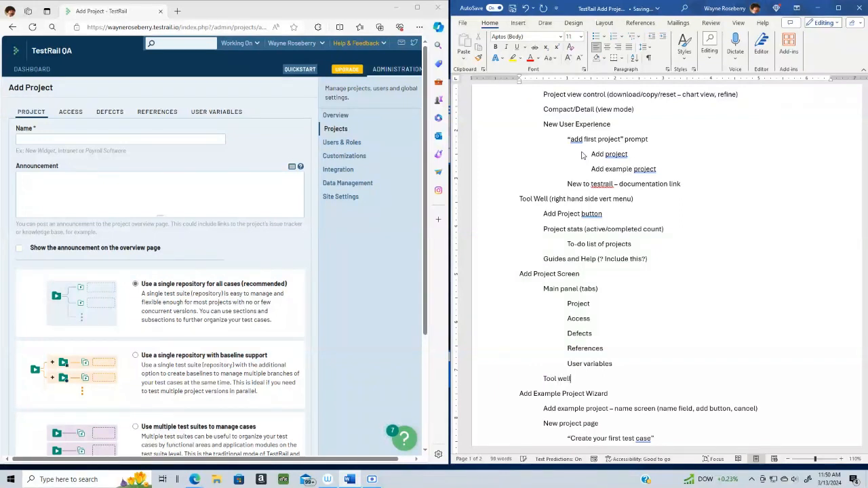
{"action": "type", "text": " (right"}
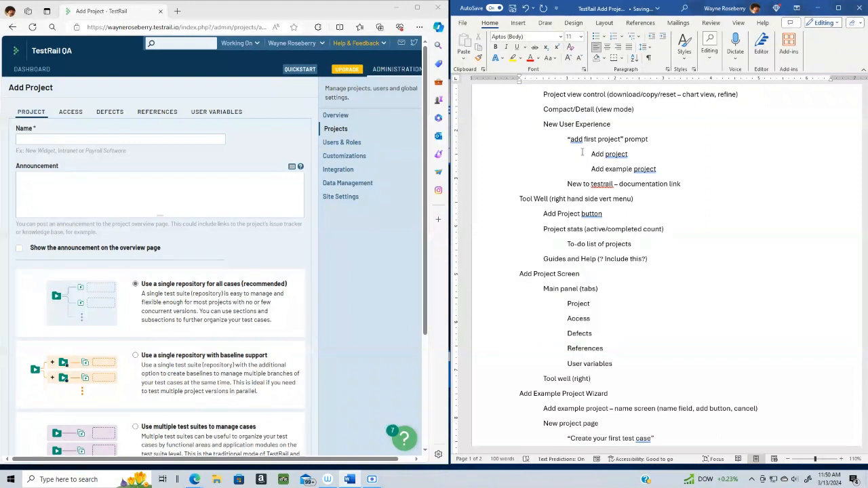
{"action": "type", "text": ")"}
{"action": "key", "text": "Return"}
{"action": "type", "text": "Over view"}
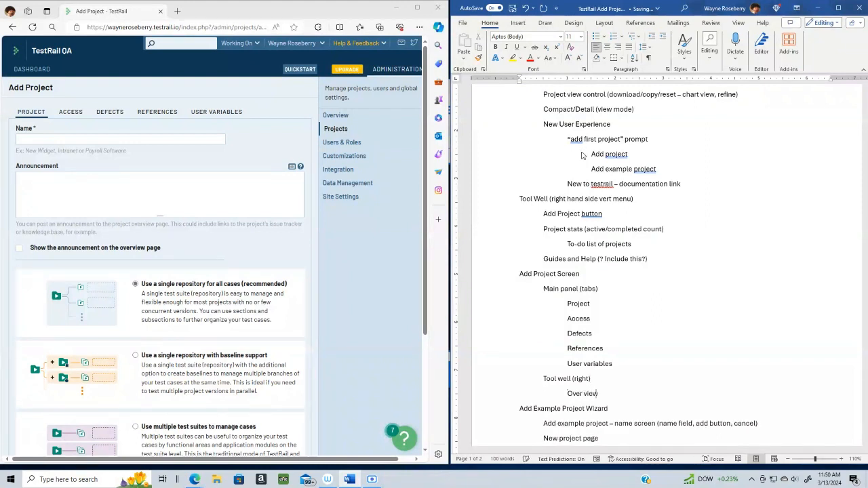
{"action": "key", "text": "Return"}
{"action": "type", "text": "Projects"}
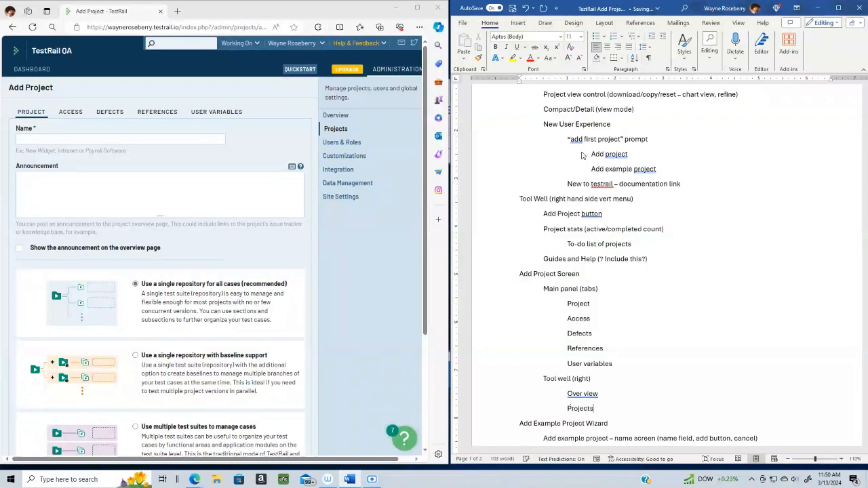
Step: Examine the administration pages Overview, Projects, Users & Roles, Customizations, Integration, Data Management and Site Settings, ending on Projects
{"action": "left_click", "coordinate": [333, 115]}
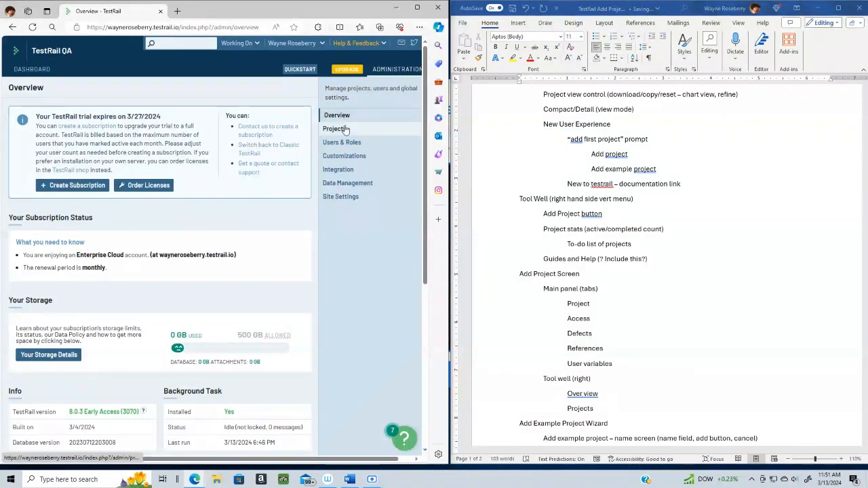
{"action": "left_click", "coordinate": [343, 132]}
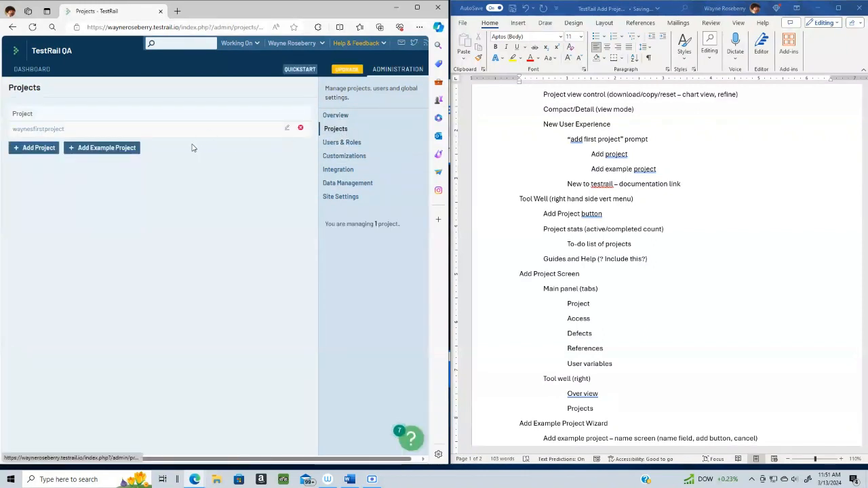
{"action": "left_click", "coordinate": [349, 143]}
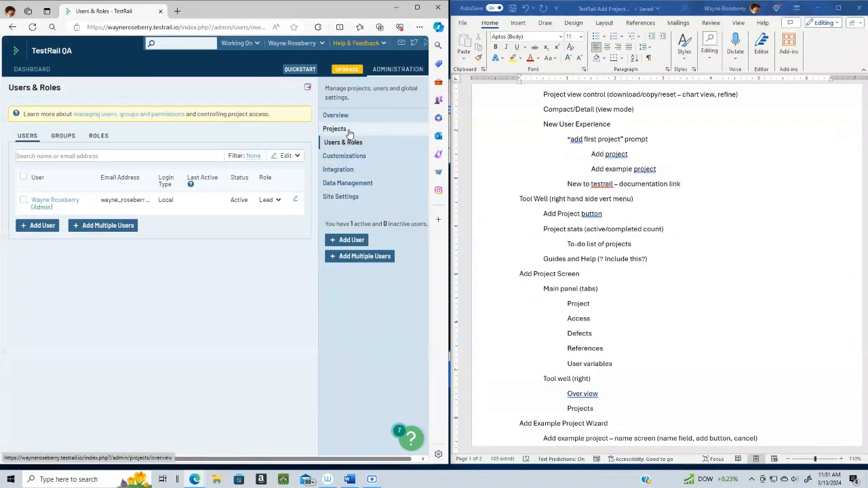
{"action": "left_click", "coordinate": [355, 158]}
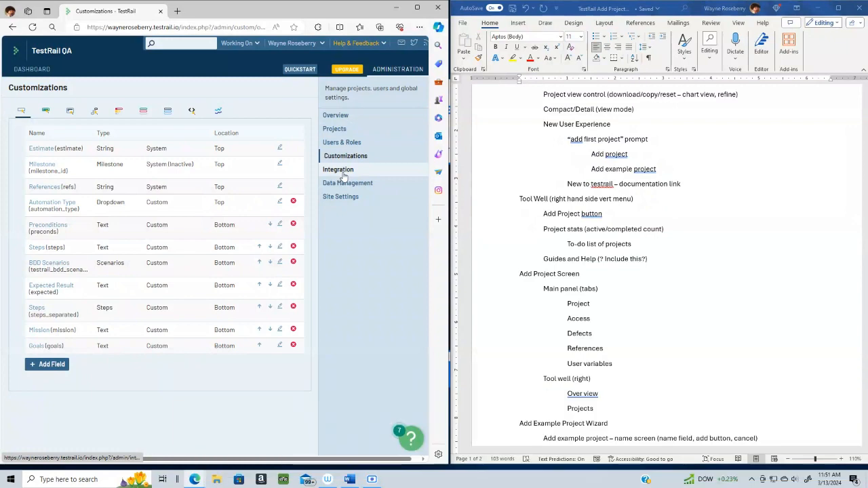
{"action": "left_click", "coordinate": [343, 174]}
{"action": "left_click", "coordinate": [343, 183]}
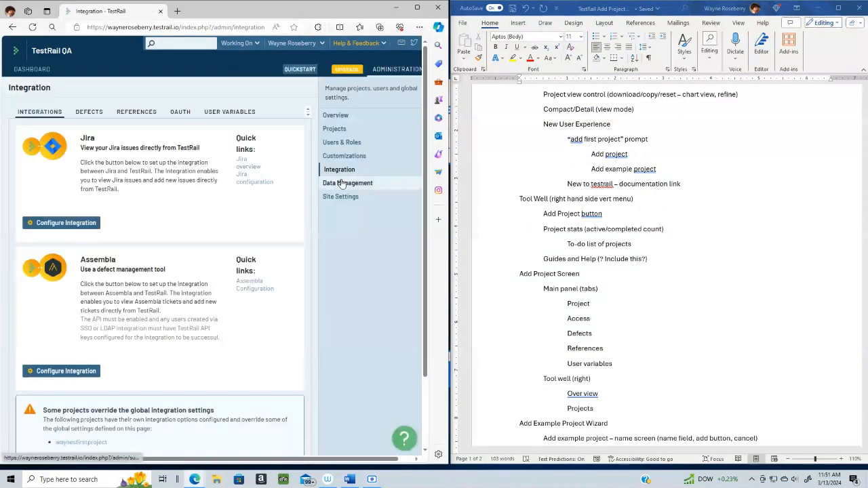
{"action": "left_click", "coordinate": [344, 196]}
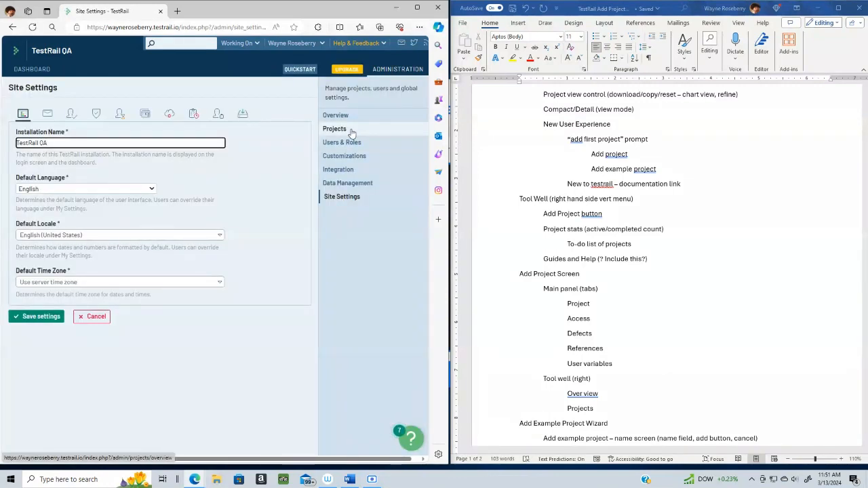
{"action": "left_click", "coordinate": [351, 133]}
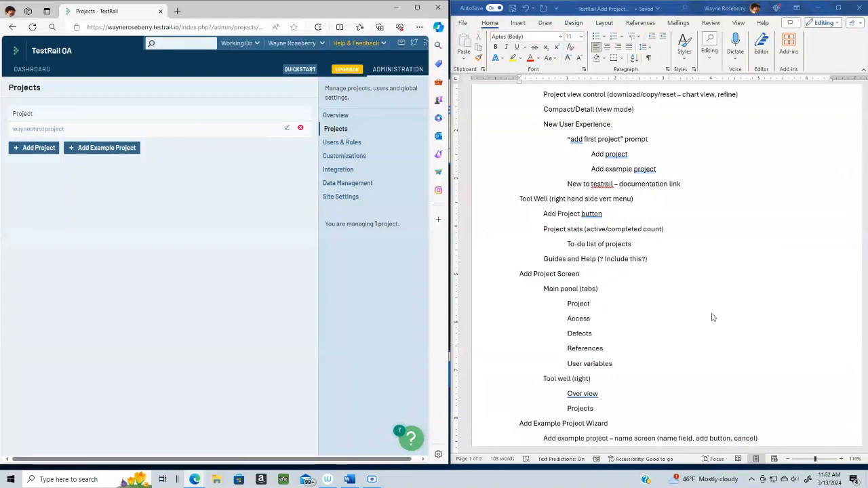
Step: Delete the "Over view" entry from the outline, leaving "Projects" nested directly beneath "Tool well (right)"
{"action": "left_click", "coordinate": [567, 393]}
{"action": "left_click_drag", "start_coordinate": [567, 393], "coordinate": [627, 397]}
{"action": "key", "text": "Delete"}
{"action": "key", "text": "Delete"}
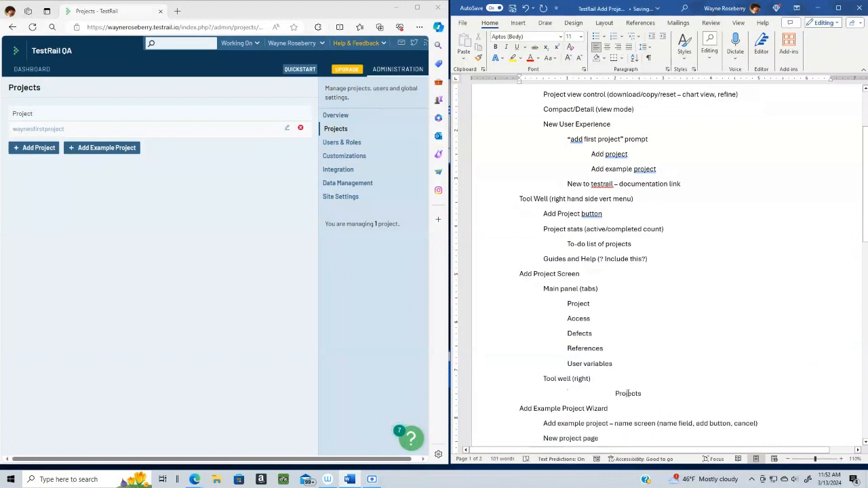
{"action": "key", "text": "Delete"}
{"action": "key", "text": "Delete"}
Step: Extend the "Projects" entry under "Tool well (right)" with "(project specific/all projects)"
{"action": "type", "text": "(switches between"}
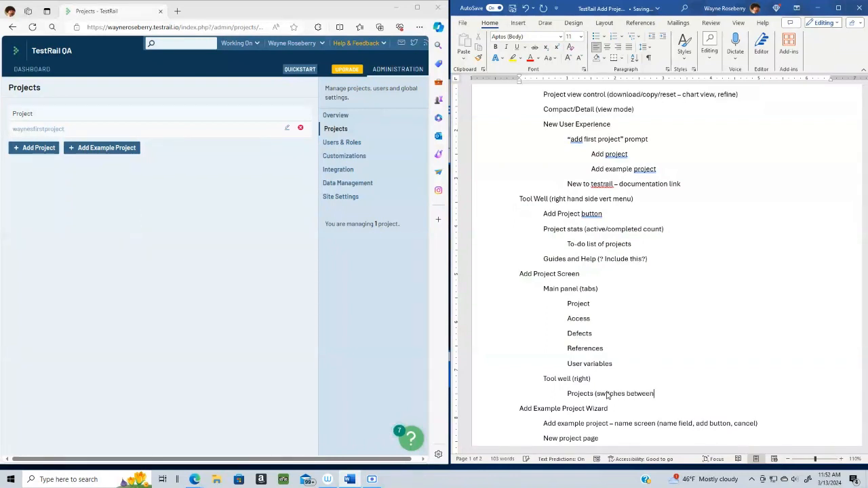
{"action": "key", "text": "BackSpace"}
{"action": "key", "text": "BackSpace"}
{"action": "key", "text": "BackSpace"}
{"action": "key", "text": "BackSpace"}
{"action": "key", "text": "BackSpace"}
{"action": "key", "text": "BackSpace"}
{"action": "key", "text": "BackSpace"}
{"action": "key", "text": "BackSpace"}
{"action": "key", "text": "BackSpace"}
{"action": "key", "text": "BackSpace"}
{"action": "key", "text": "BackSpace"}
{"action": "key", "text": "BackSpace"}
{"action": "key", "text": "BackSpace"}
{"action": "type", "text": "all projects"}
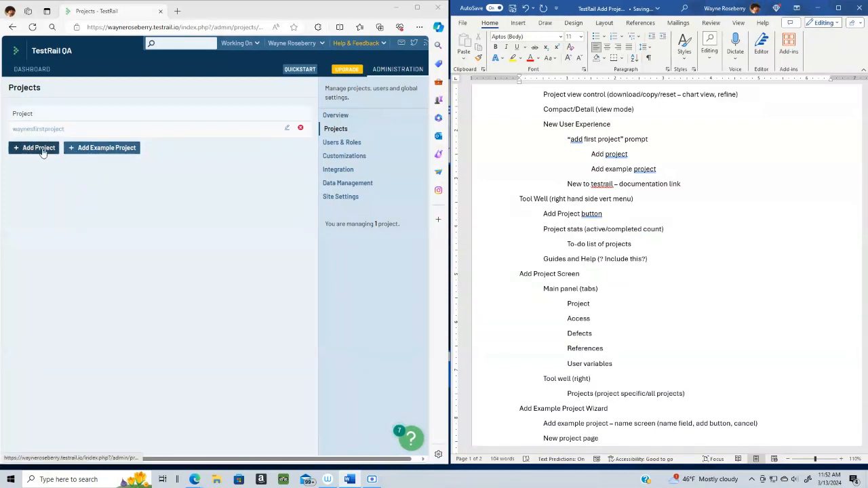
Step: Open the TestRail dashboard and start a nested outline entry directly beneath "Tool well (right)" with "(Overview,"
{"action": "left_click", "coordinate": [31, 69]}
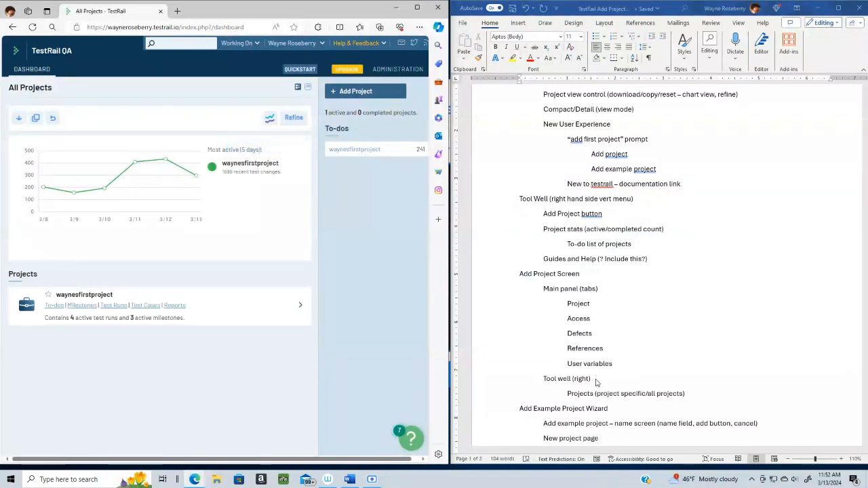
{"action": "left_click", "coordinate": [601, 381]}
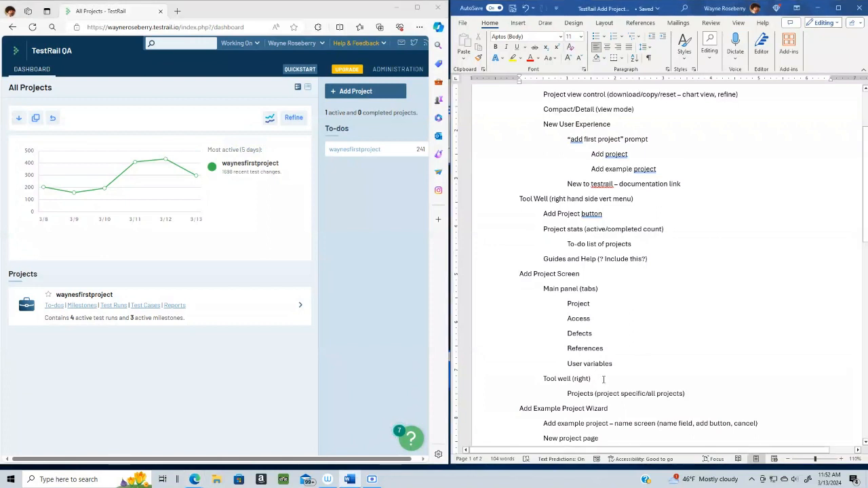
{"action": "key", "text": "Return"}
{"action": "key", "text": "Tab"}
{"action": "type", "text": "(Overview"}
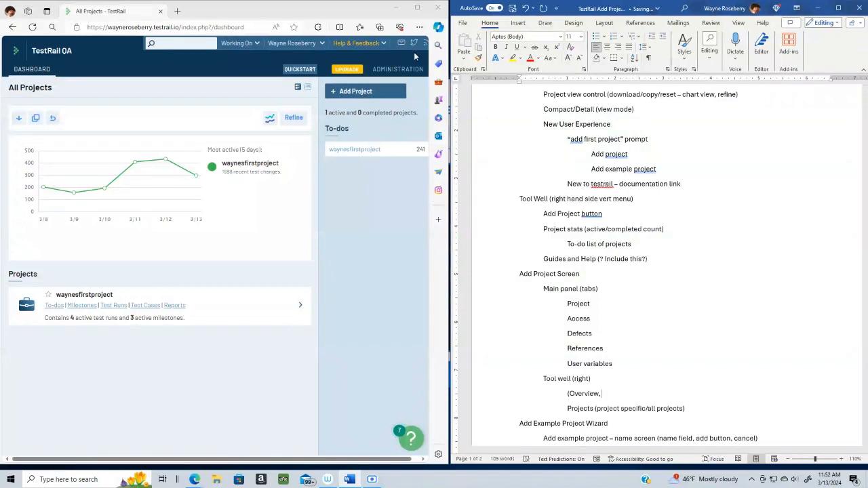
Step: Reopen the Add Project form and complete the "(Overview," entry with "Projects, Users & Roles, Customizations, Integration, Data Management, Site Settings)"
{"action": "left_click", "coordinate": [341, 94]}
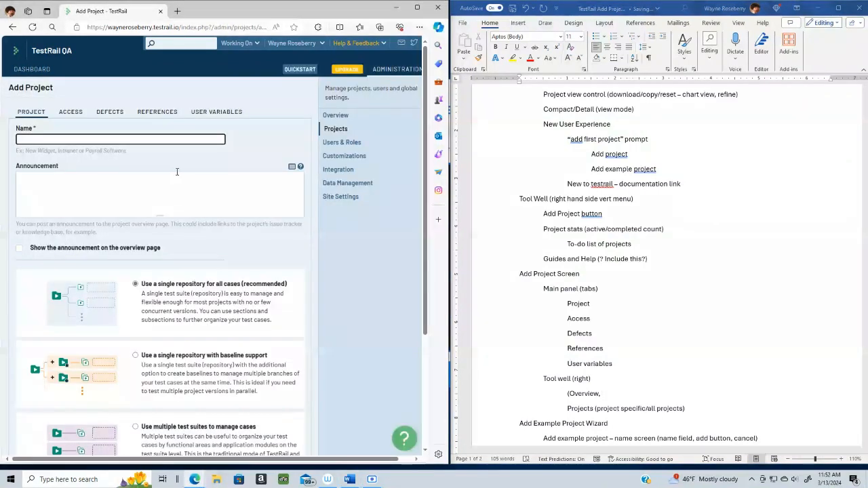
{"action": "left_click", "coordinate": [612, 396]}
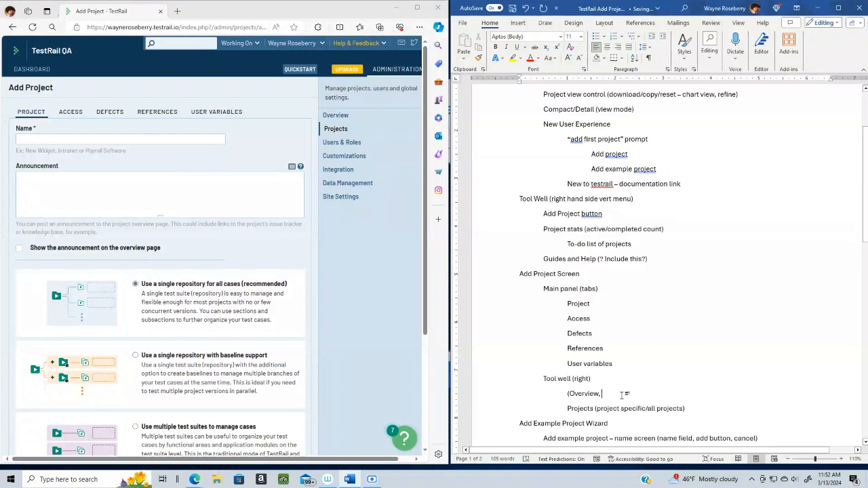
{"action": "type", "text": "Projec"}
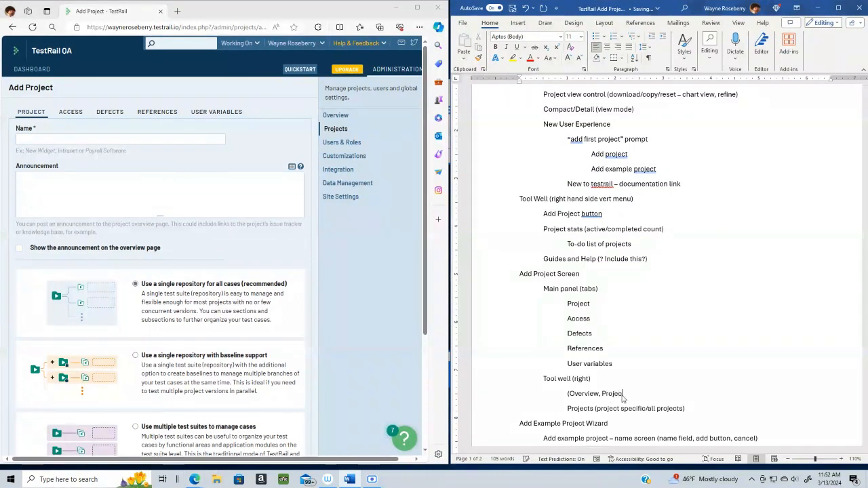
{"action": "type", "text": "ts, Users & Rose"}
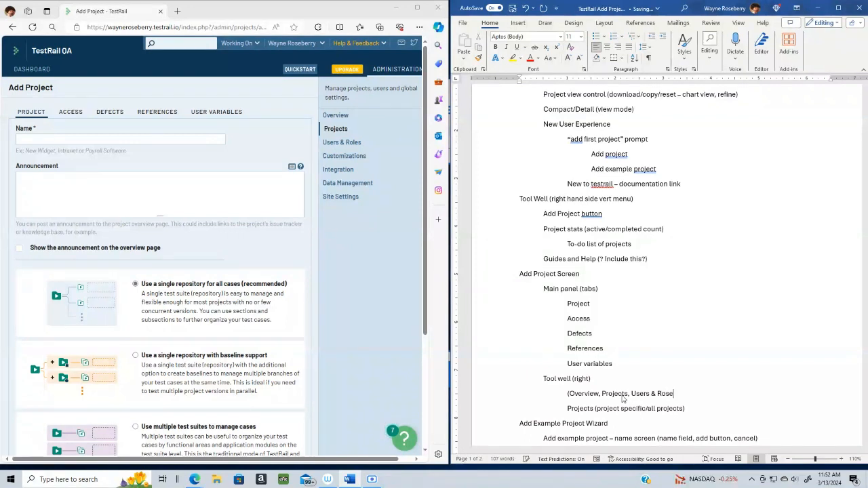
{"action": "key", "text": "BackSpace"}
{"action": "key", "text": "BackSpace"}
{"action": "type", "text": "les, Customizations, Integration, D"}
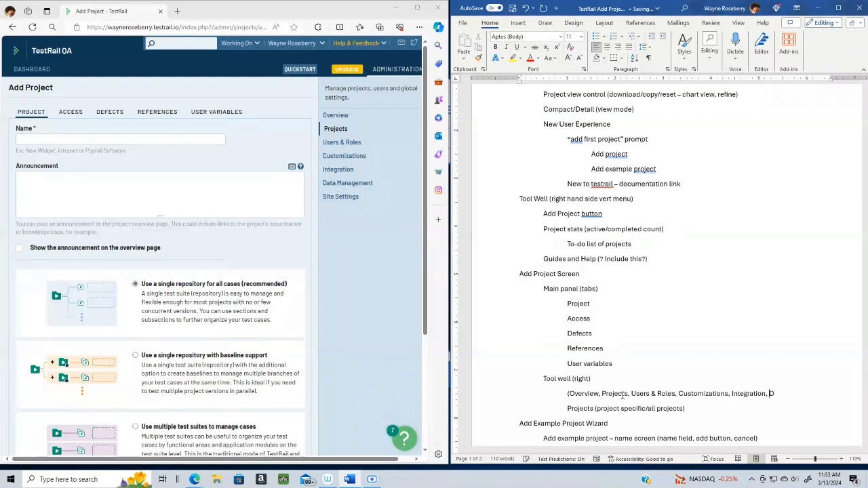
{"action": "type", "text": "ata Manage, Site Settings"}
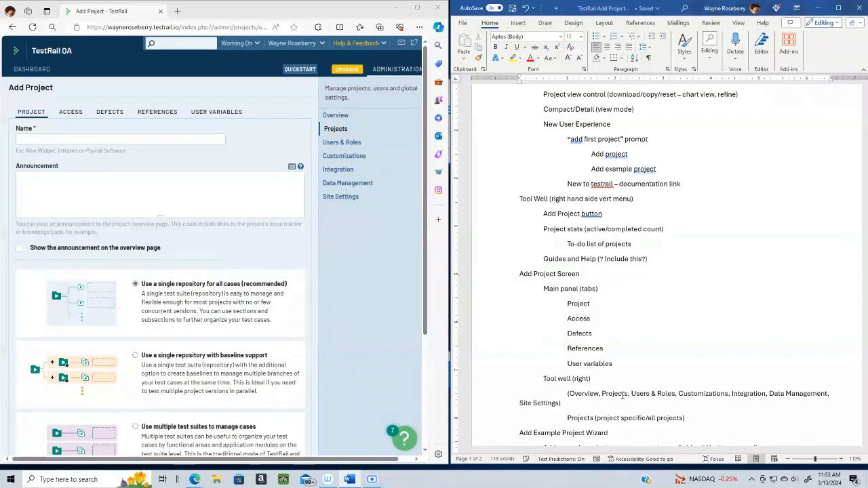
Step: Revisit the Projects administration page, return to the Add Project form and examine its Project, Access, Defects, References and User Variables sections
{"action": "left_click", "coordinate": [335, 129]}
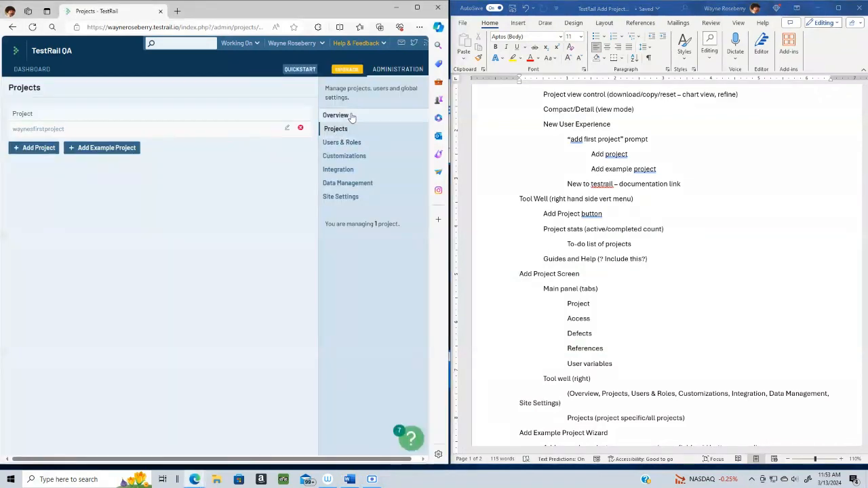
{"action": "key", "text": "alt+Left"}
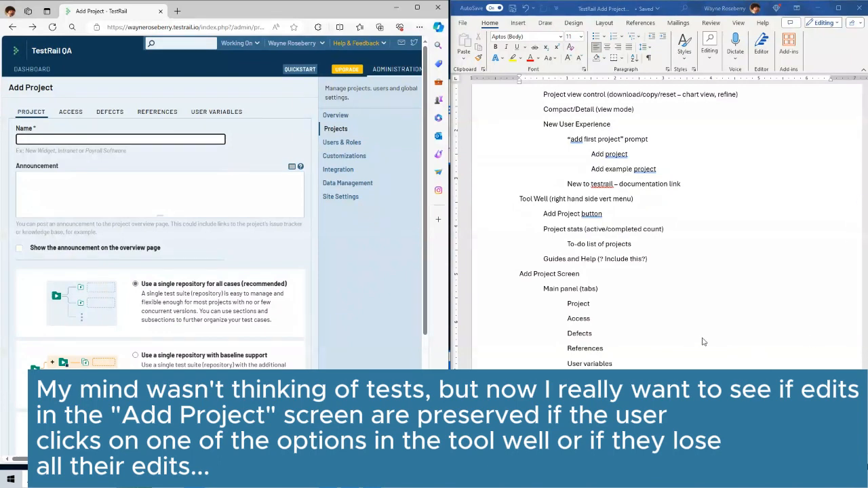
{"action": "scroll", "coordinate": [655, 292], "scroll_direction": "down", "scroll_amount": 3}
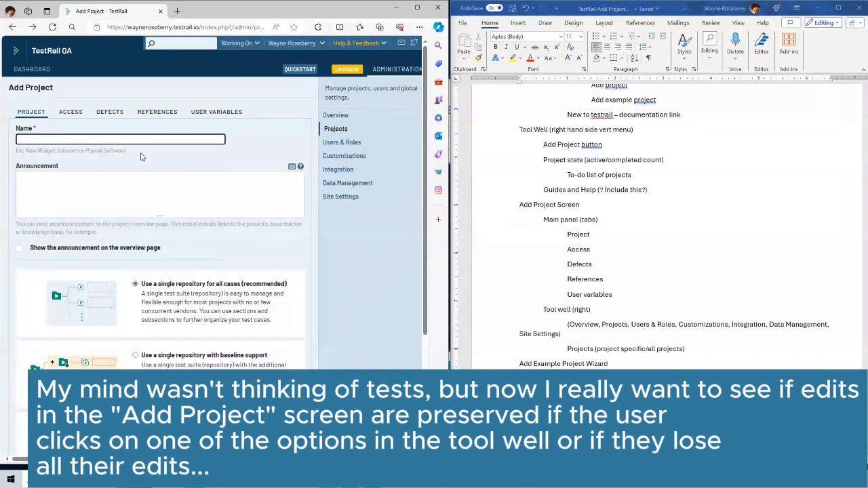
{"action": "left_click", "coordinate": [584, 236]}
{"action": "left_click", "coordinate": [71, 112]}
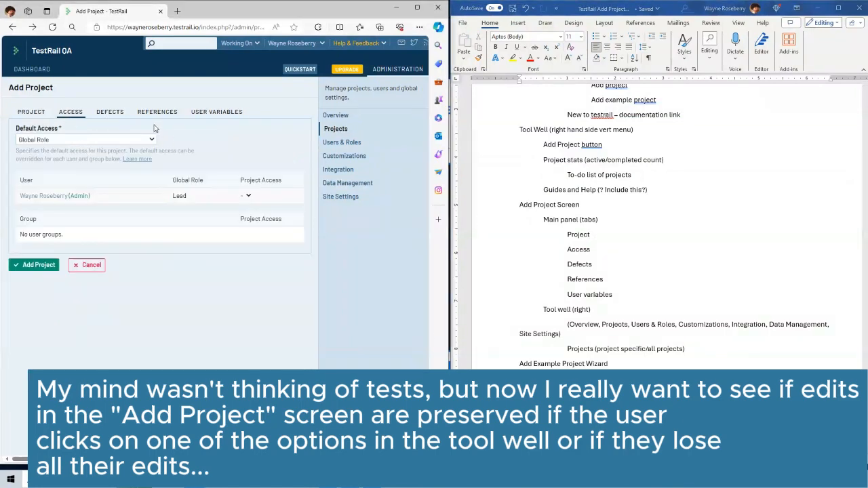
{"action": "left_click", "coordinate": [109, 113]}
{"action": "left_click", "coordinate": [154, 114]}
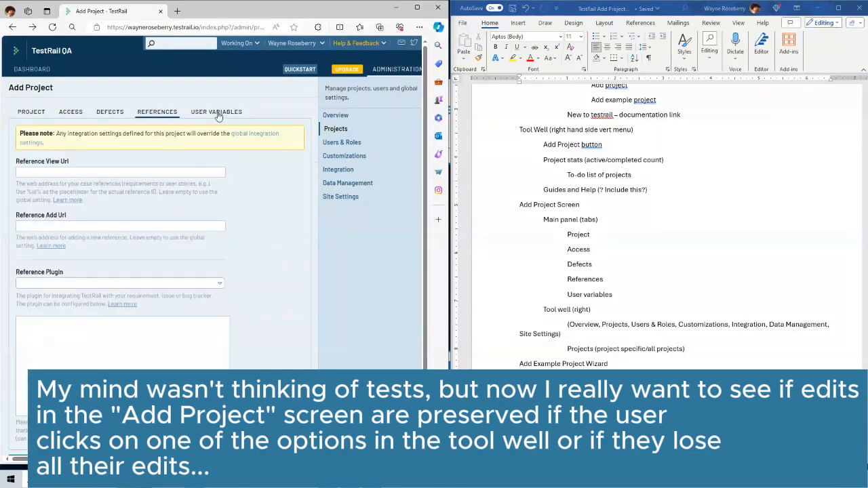
{"action": "left_click", "coordinate": [216, 115]}
{"action": "left_click", "coordinate": [156, 116]}
{"action": "left_click", "coordinate": [109, 117]}
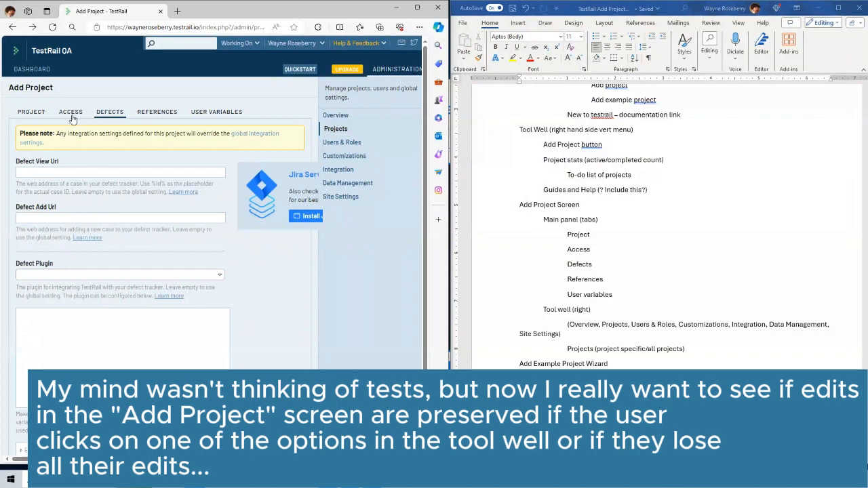
{"action": "left_click", "coordinate": [74, 115]}
{"action": "left_click", "coordinate": [28, 115]}
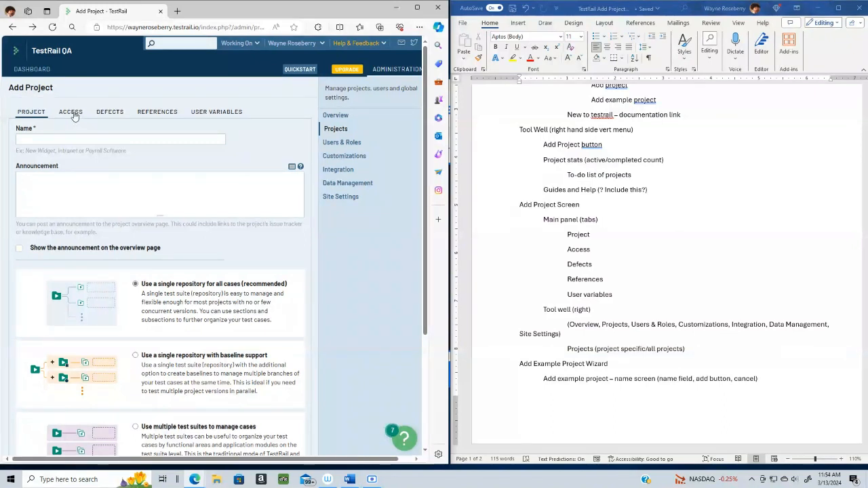
{"action": "left_click", "coordinate": [76, 117]}
{"action": "left_click", "coordinate": [108, 118]}
{"action": "left_click", "coordinate": [164, 118]}
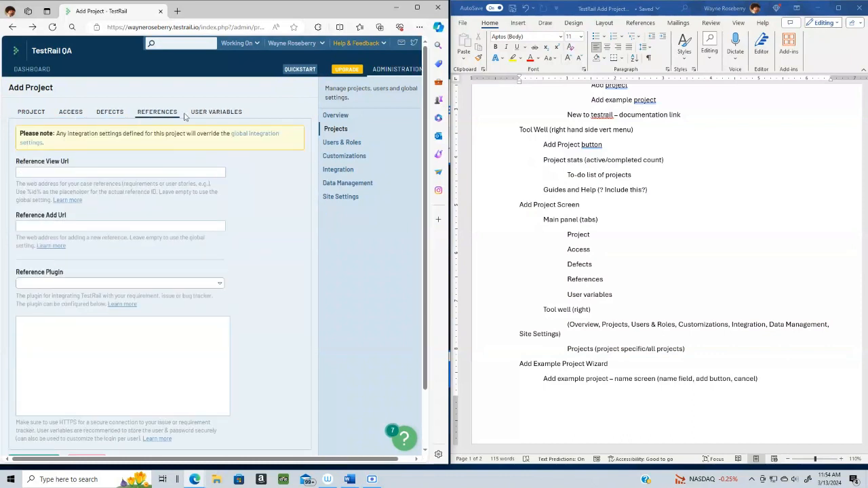
{"action": "left_click", "coordinate": [208, 117]}
{"action": "left_click", "coordinate": [27, 116]}
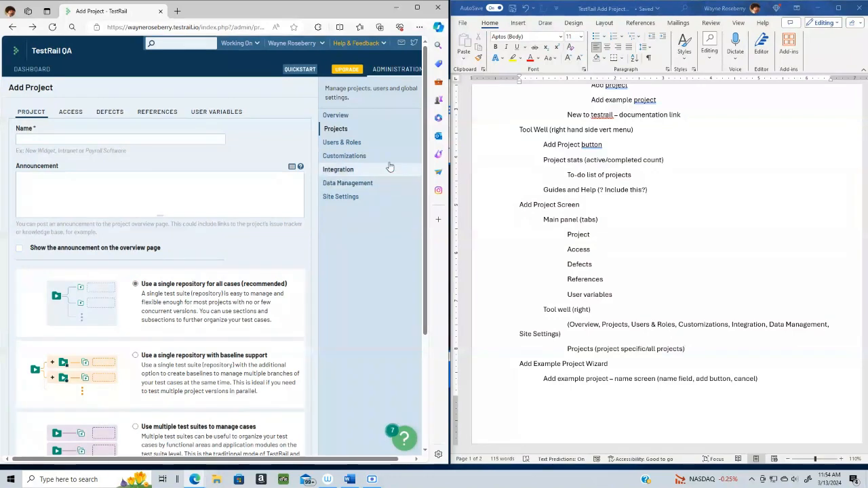
Step: Beneath the outline's "Project" tab entry, nest a new line reading "(name, announcement, "show announce","
{"action": "scroll", "coordinate": [422, 171], "scroll_direction": "down", "scroll_amount": 1}
{"action": "mouse_move", "coordinate": [422, 171]}
{"action": "left_mouse_down"}
{"action": "mouse_move", "coordinate": [419, 266]}
{"action": "mouse_move", "coordinate": [422, 163]}
{"action": "mouse_move", "coordinate": [421, 175]}
{"action": "left_mouse_up"}
{"action": "scroll", "coordinate": [422, 175], "scroll_direction": "up", "scroll_amount": 1}
{"action": "left_click", "coordinate": [645, 243]}
{"action": "key", "text": "Return"}
{"action": "key", "text": "Tab"}
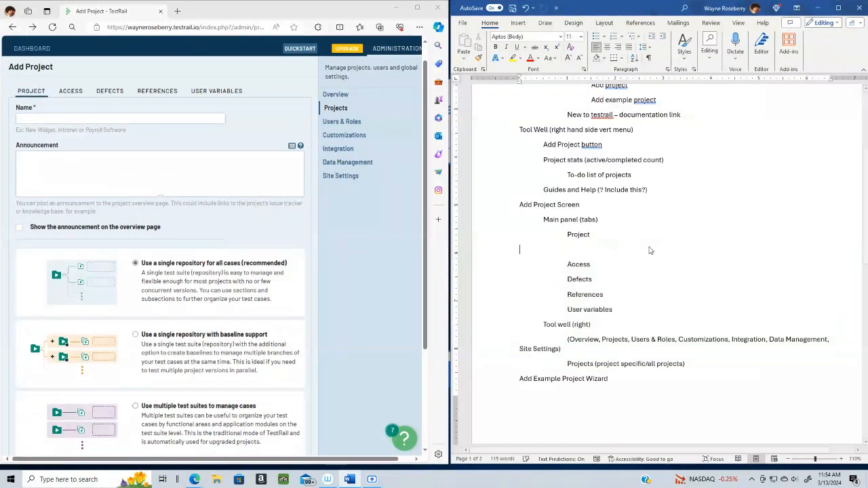
{"action": "type", "text": "(an"}
{"action": "type", "text": "name"}
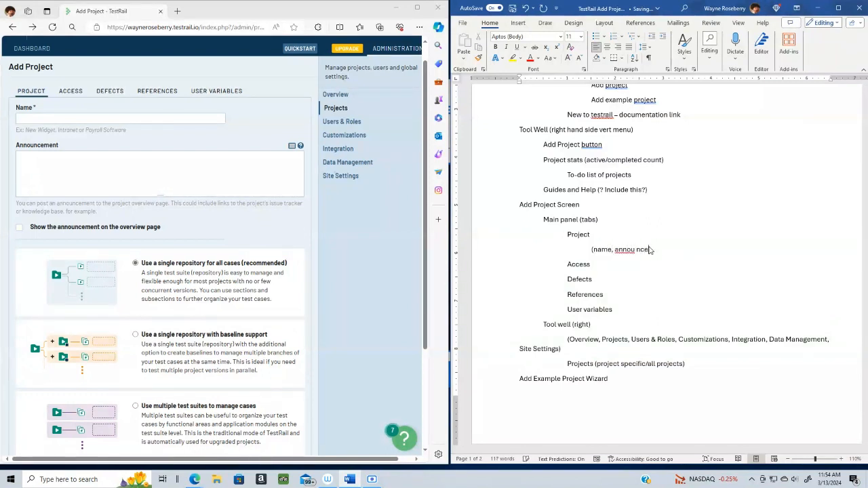
{"action": "type", "text": ", annou"}
{"action": "type", "text": "ncement"}
{"action": "type", "text": ", "}
{"action": "type", "text": "\"show a"}
{"action": "type", "text": "nno"}
{"action": "type", "text": "unce"}
{"action": "type", "text": "\","}
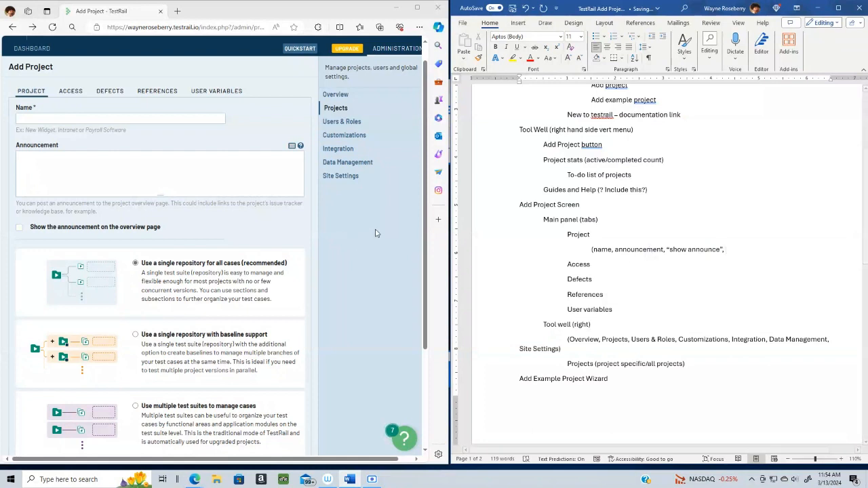
Step: Check the rest of the Add Project form and extend the "(name, announcement…" line with "repository storage choices"
{"action": "scroll", "coordinate": [419, 227], "scroll_direction": "down", "scroll_amount": 1}
{"action": "scroll", "coordinate": [418, 237], "scroll_direction": "down", "scroll_amount": 1}
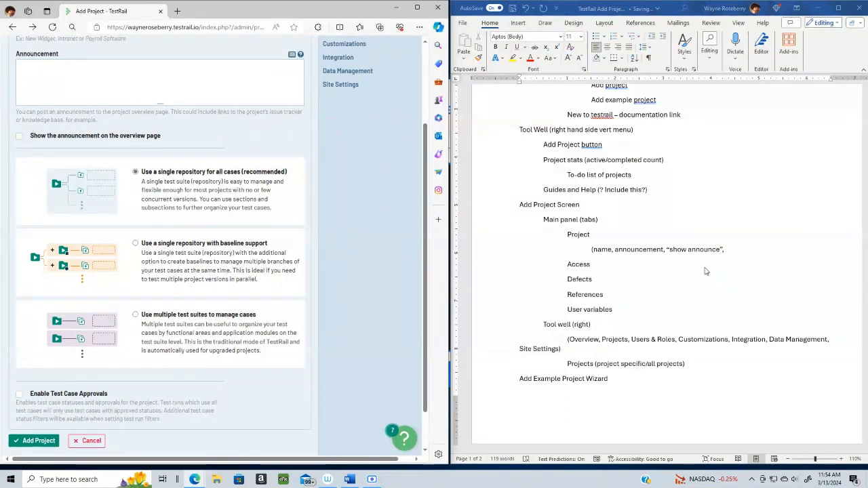
{"action": "type", "text": "repository s"}
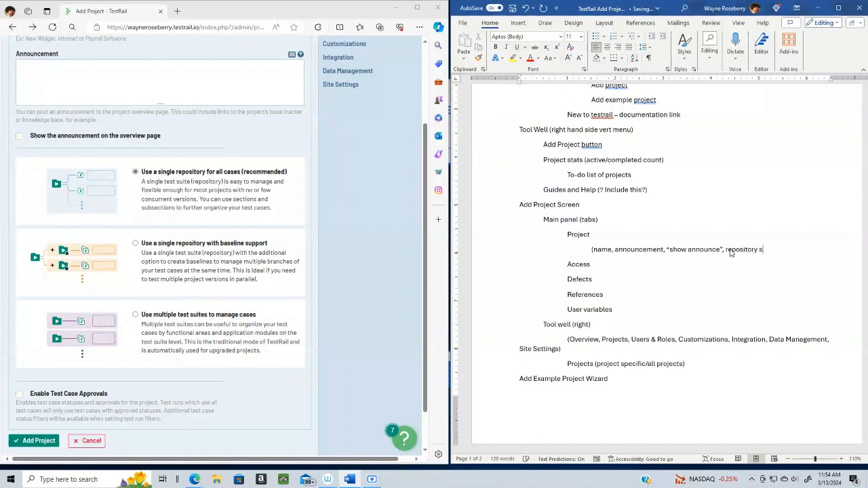
{"action": "type", "text": "choices"}
Step: Try the baseline-support and multiple-test-suites repository options, and complete the outline's "(name, announcement…" line with ", enable test case approvals)"
{"action": "left_click", "coordinate": [151, 245]}
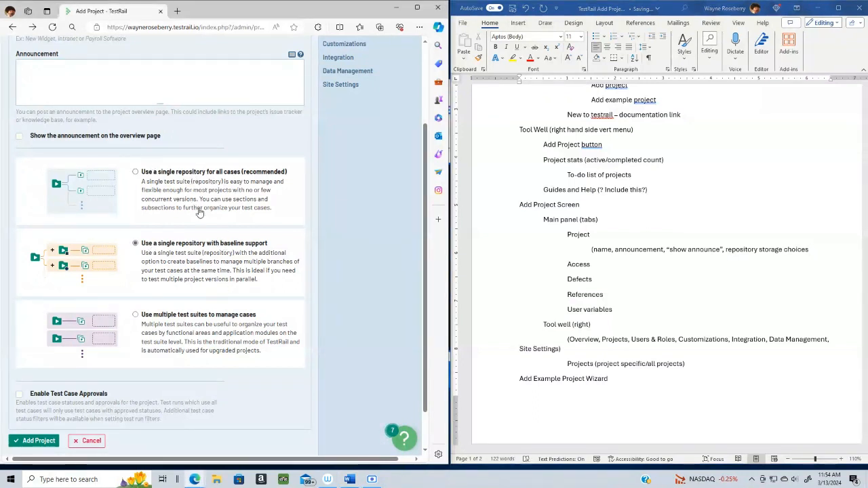
{"action": "left_click", "coordinate": [233, 350]}
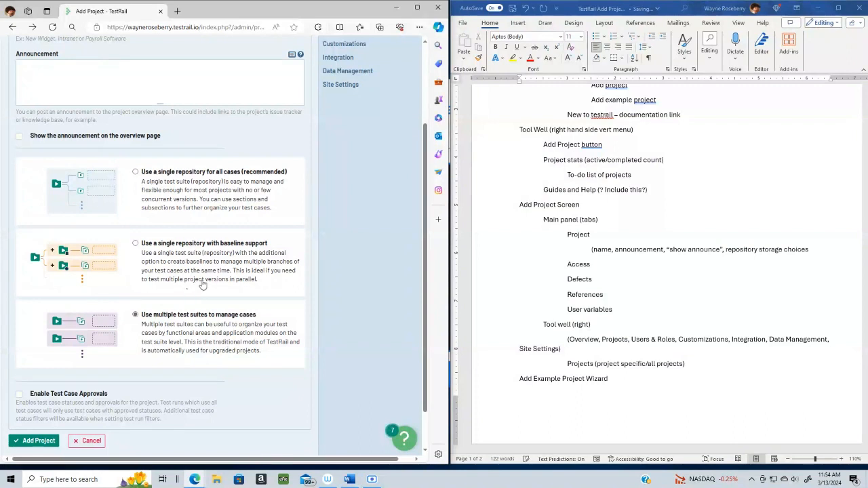
{"action": "left_click", "coordinate": [810, 251]}
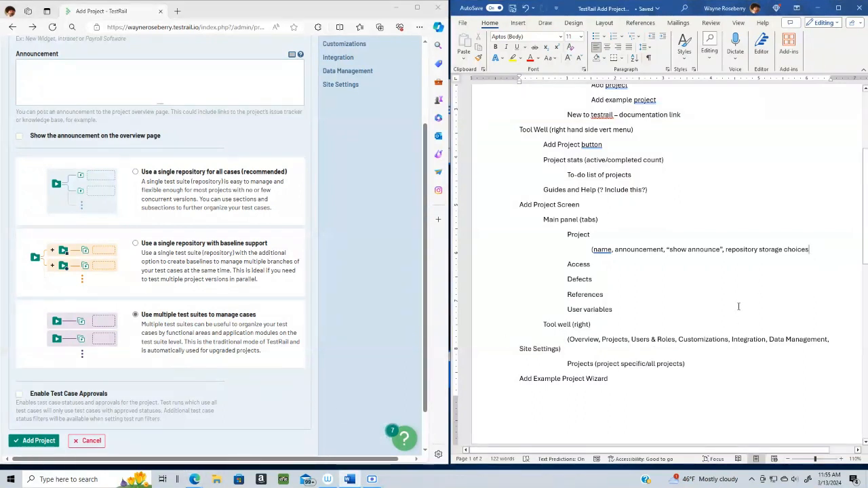
{"action": "type", "text": "ena"}
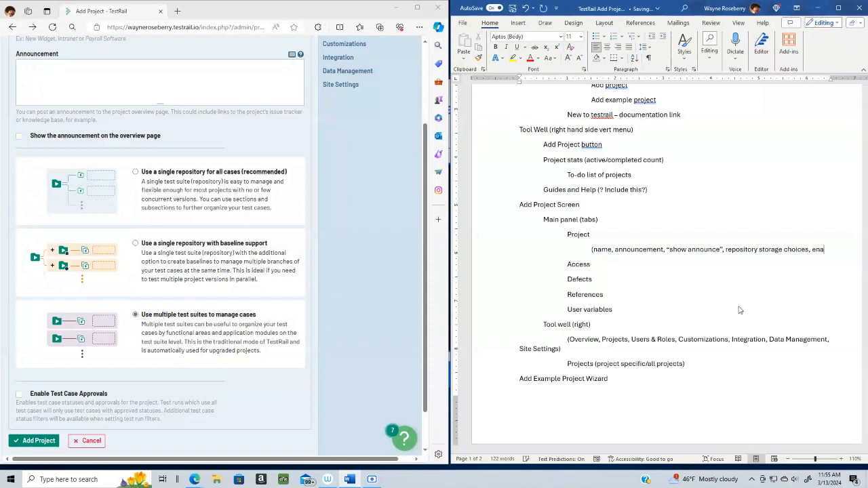
{"action": "type", "text": "ble test case approvals"}
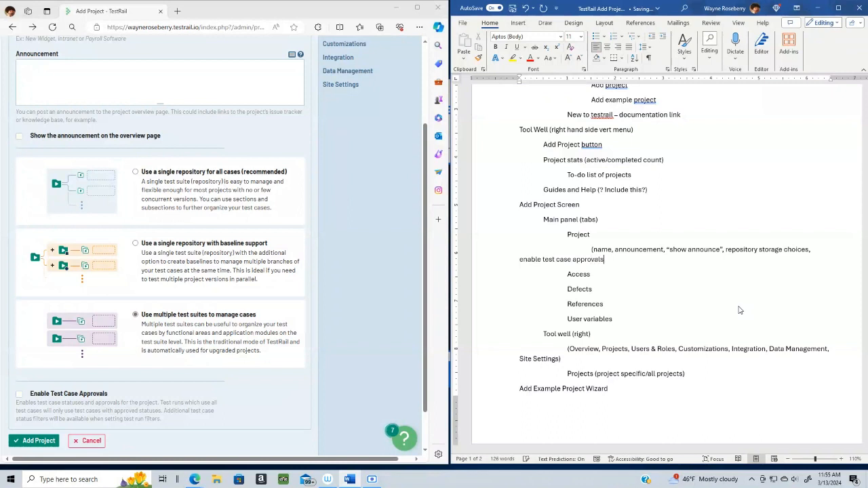
{"action": "type", "text": ")"}
Step: Enable Test Case Approvals on the Add Project form, review its fields and choose "Use a single repository for all cases (recommended)"
{"action": "left_click", "coordinate": [19, 395]}
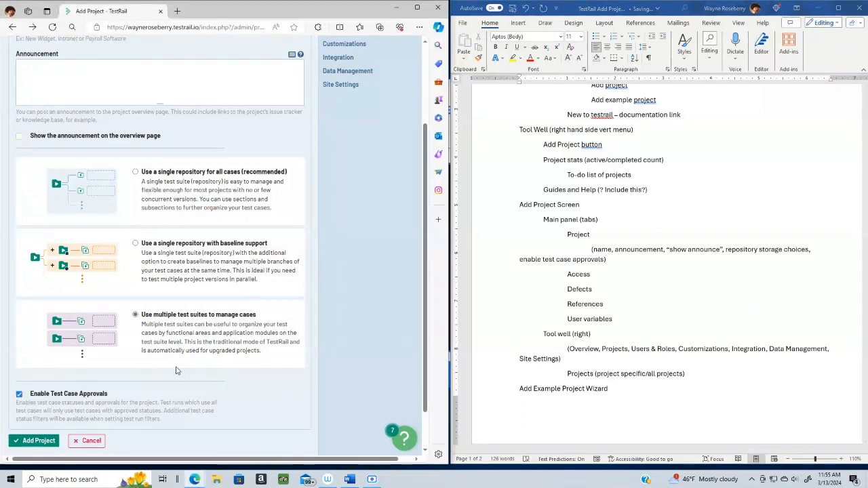
{"action": "left_click_drag", "start_coordinate": [425, 212], "coordinate": [429, 140]}
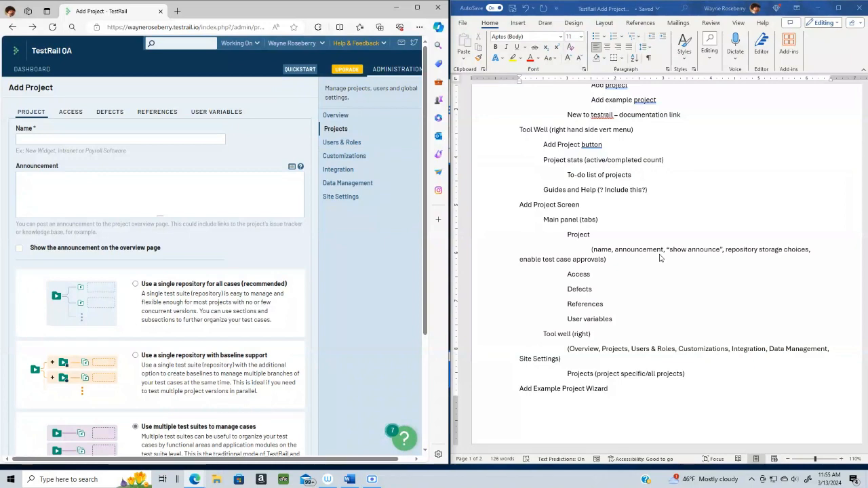
{"action": "left_click_drag", "start_coordinate": [425, 175], "coordinate": [418, 296]}
{"action": "left_click_drag", "start_coordinate": [429, 243], "coordinate": [423, 183]}
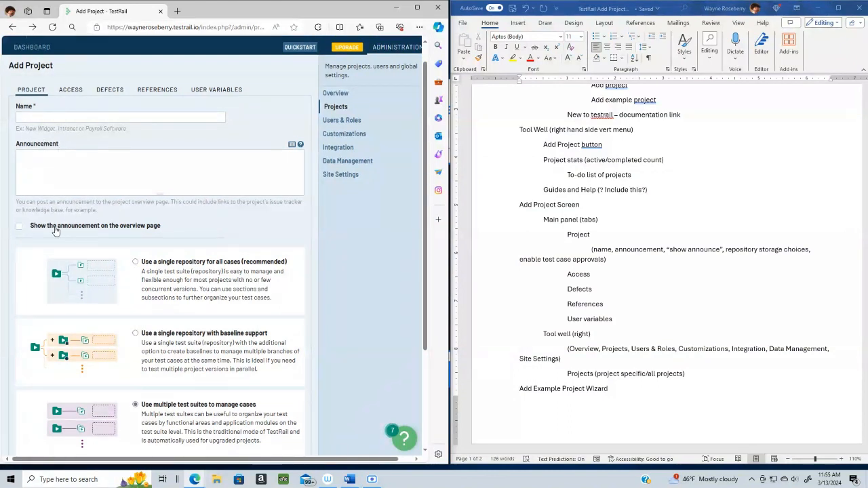
{"action": "scroll", "coordinate": [426, 158], "scroll_direction": "down", "scroll_amount": 3}
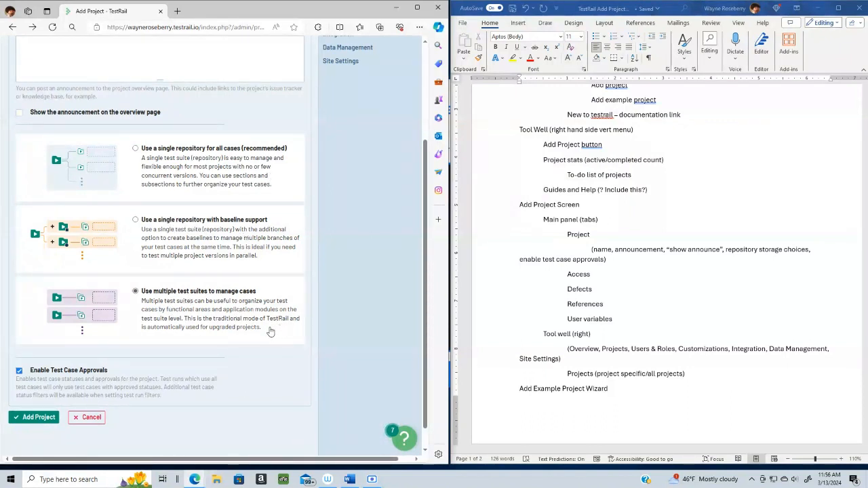
{"action": "left_click", "coordinate": [135, 148]}
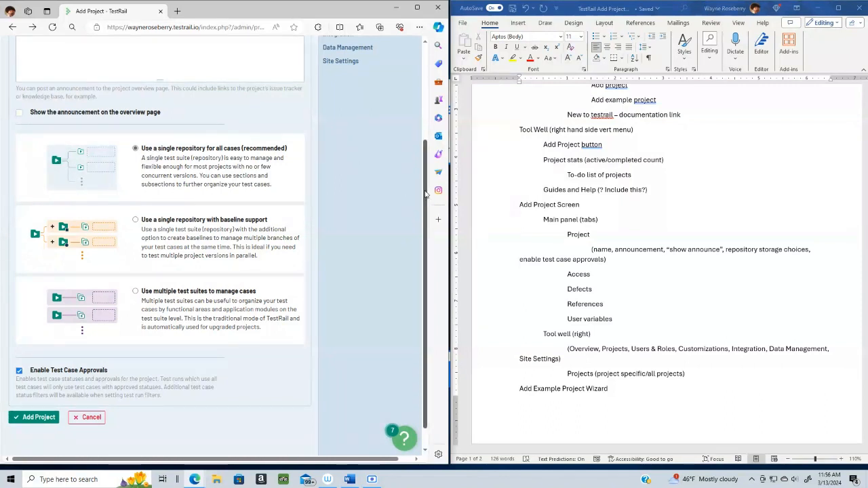
Step: Toggle the Enable Test Case Approvals option off and on repeatedly, ending with it enabled, and look over the Add Project form
{"action": "scroll", "coordinate": [81, 305], "scroll_direction": "down", "scroll_amount": 1}
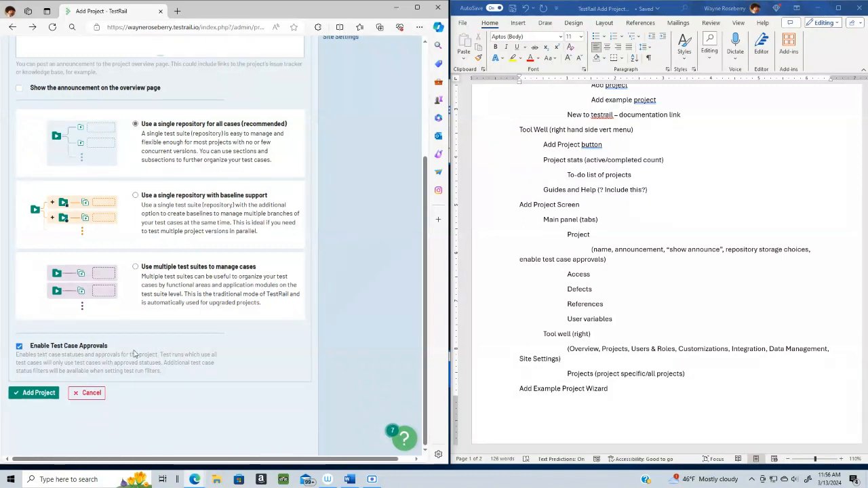
{"action": "left_click", "coordinate": [19, 347]}
{"action": "left_click", "coordinate": [19, 346]}
{"action": "left_click", "coordinate": [19, 347]}
{"action": "left_click", "coordinate": [19, 348]}
{"action": "scroll", "coordinate": [423, 197], "scroll_direction": "up", "scroll_amount": 3}
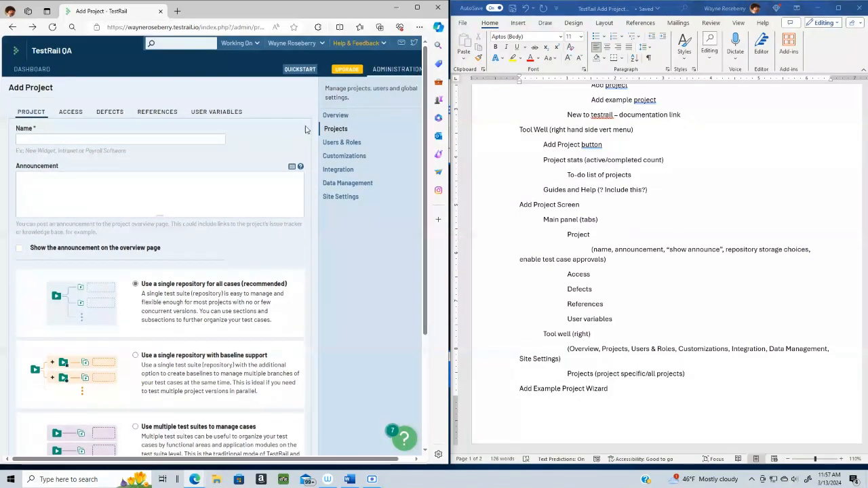
{"action": "mouse_move", "coordinate": [426, 179]}
{"action": "left_mouse_down"}
{"action": "mouse_move", "coordinate": [424, 303]}
{"action": "mouse_move", "coordinate": [424, 193]}
{"action": "left_mouse_up"}
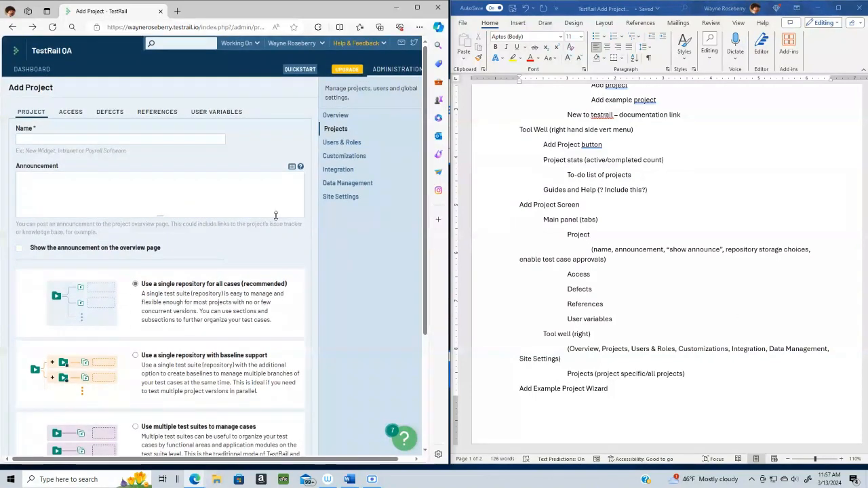
Step: Name the project "new project", leave the announcement empty and add the project
{"action": "left_click", "coordinate": [70, 139]}
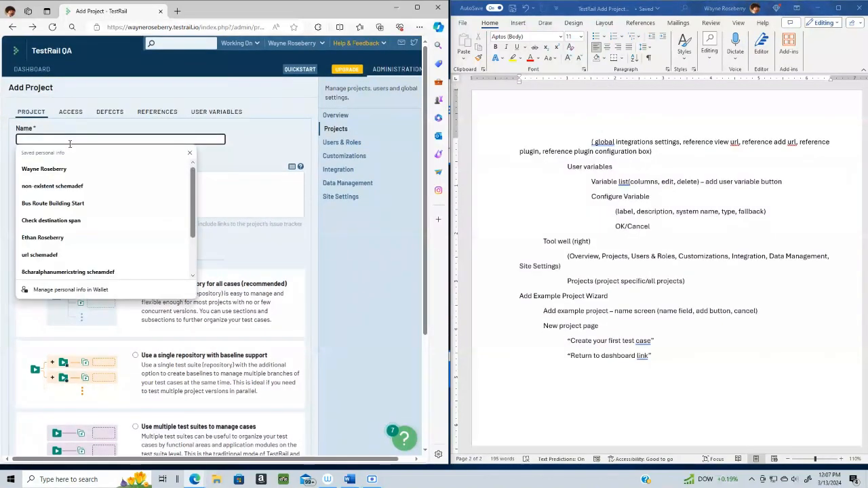
{"action": "type", "text": "new projec"}
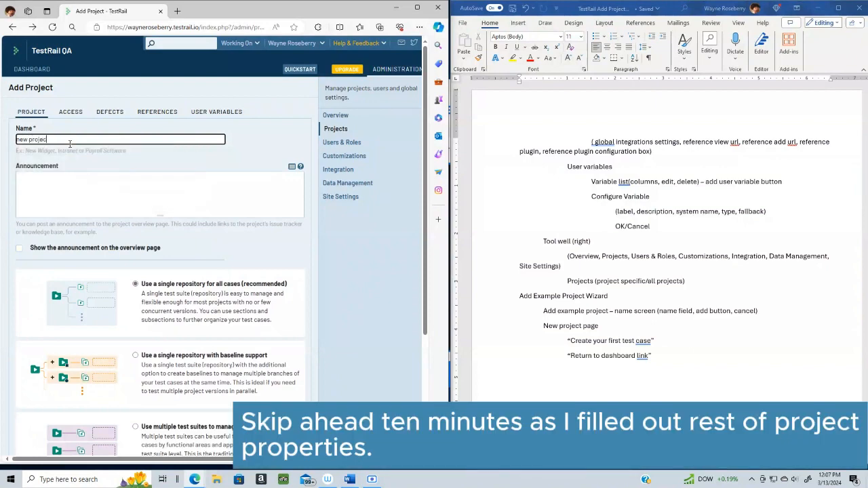
{"action": "type", "text": "t"}
{"action": "left_click", "coordinate": [135, 186]}
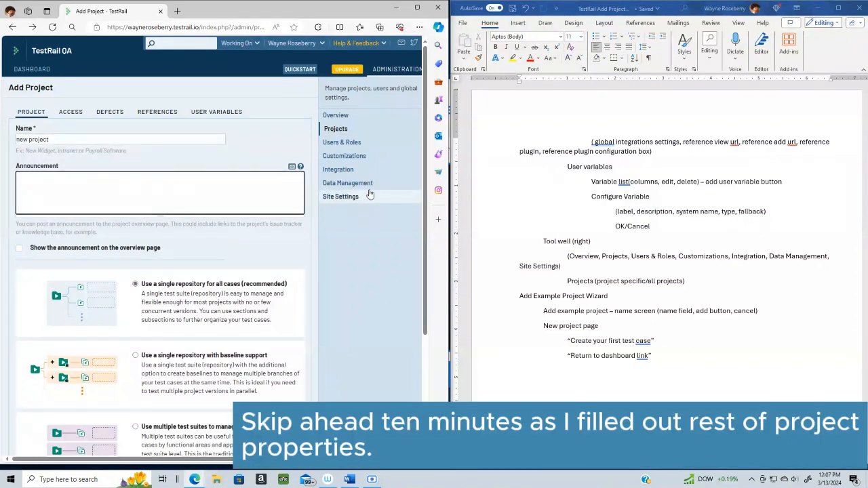
{"action": "left_click_drag", "start_coordinate": [428, 188], "coordinate": [428, 337]}
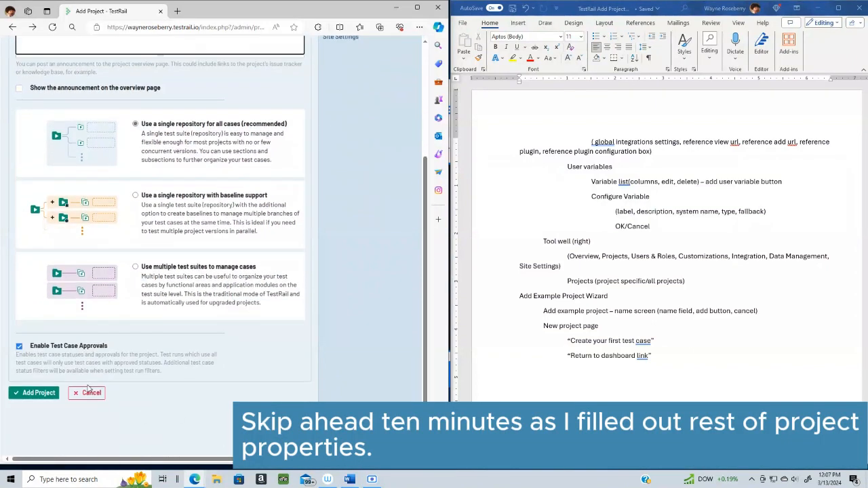
{"action": "left_click", "coordinate": [33, 394]}
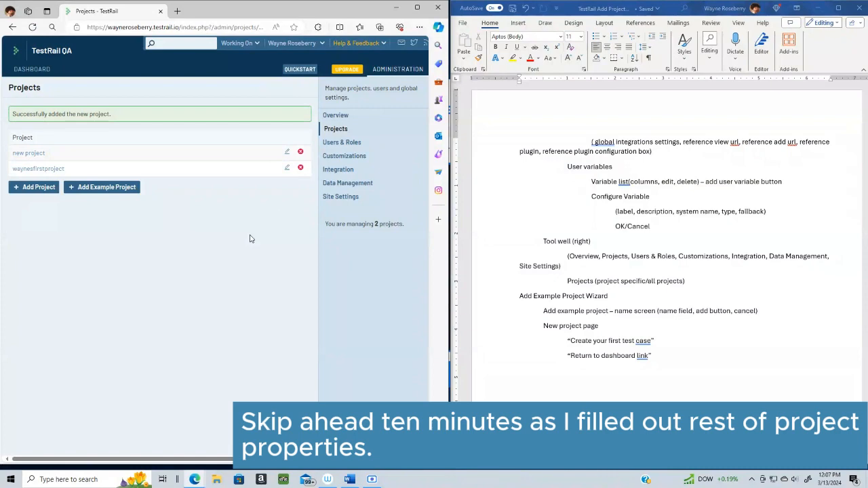
Step: Minimize the browser, maximize the Word outline and bring its Add Project Screen section into view
{"action": "left_click", "coordinate": [395, 10]}
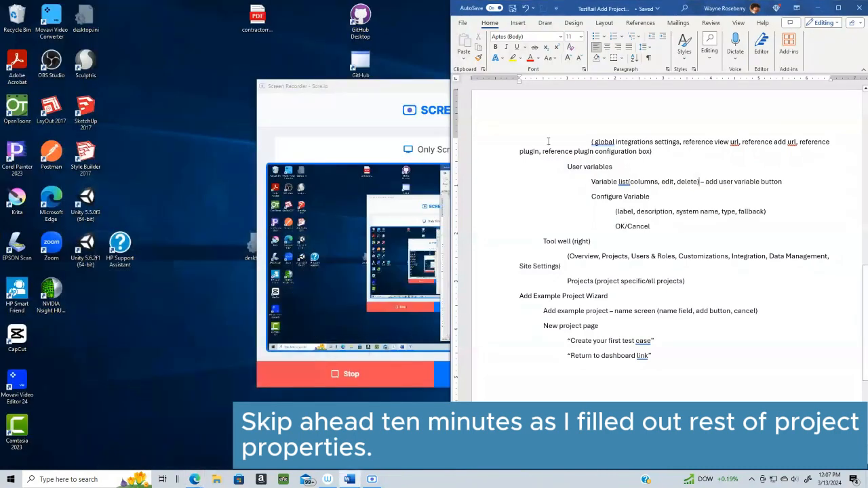
{"action": "left_click", "coordinate": [838, 9]}
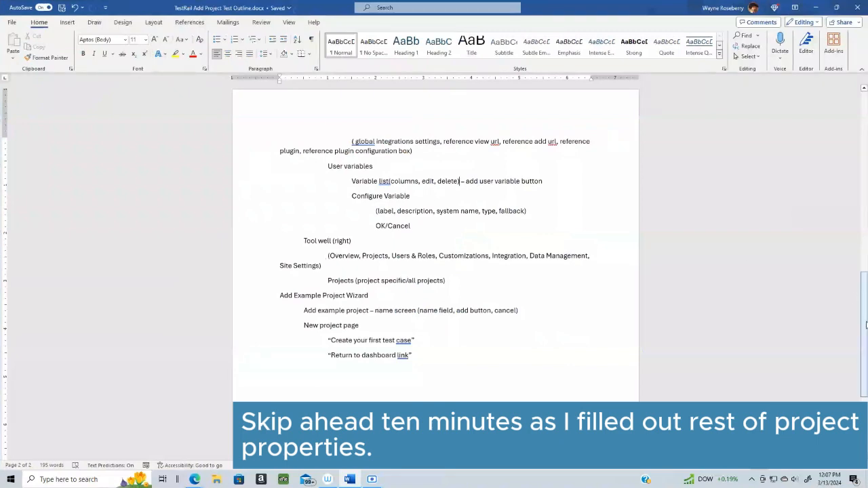
{"action": "scroll", "coordinate": [866, 280], "scroll_direction": "up", "scroll_amount": 3}
{"action": "left_click_drag", "start_coordinate": [866, 280], "coordinate": [861, 219]}
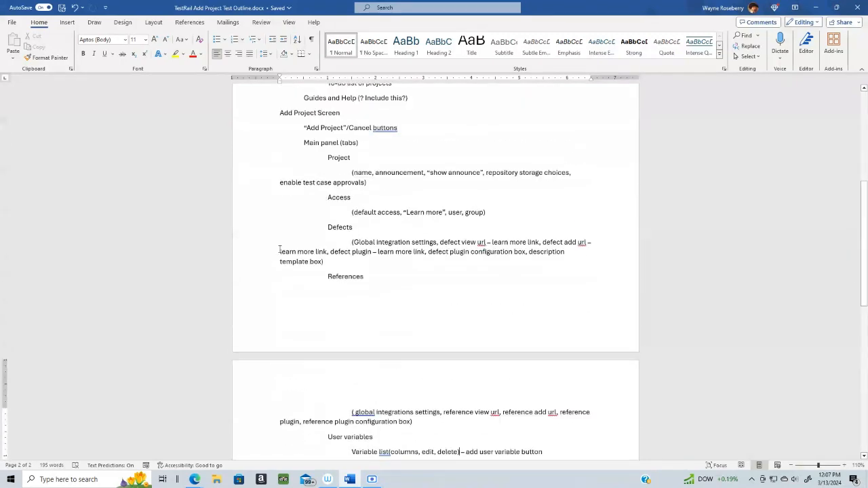
Step: Review the field lists under Project, Access and Defects in the outline, including the name and "show announce" entries
{"action": "triple_click", "coordinate": [352, 172]}
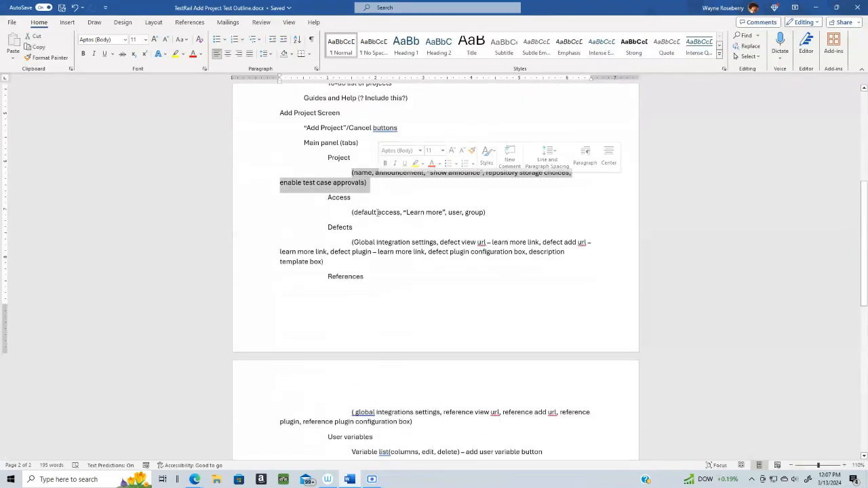
{"action": "triple_click", "coordinate": [353, 213]}
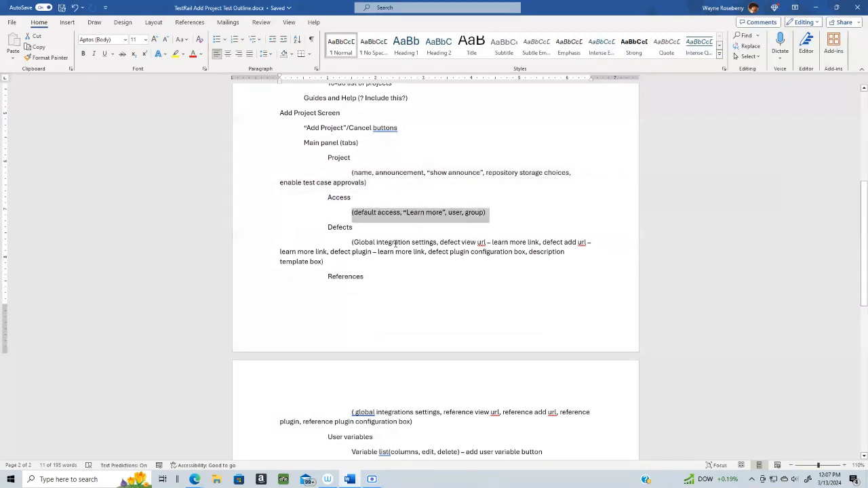
{"action": "left_click_drag", "start_coordinate": [351, 242], "coordinate": [325, 262]}
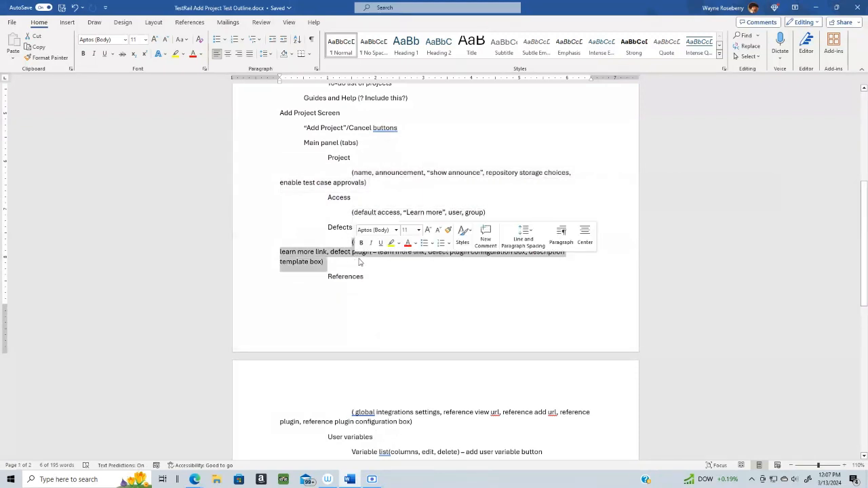
{"action": "left_click", "coordinate": [391, 173]}
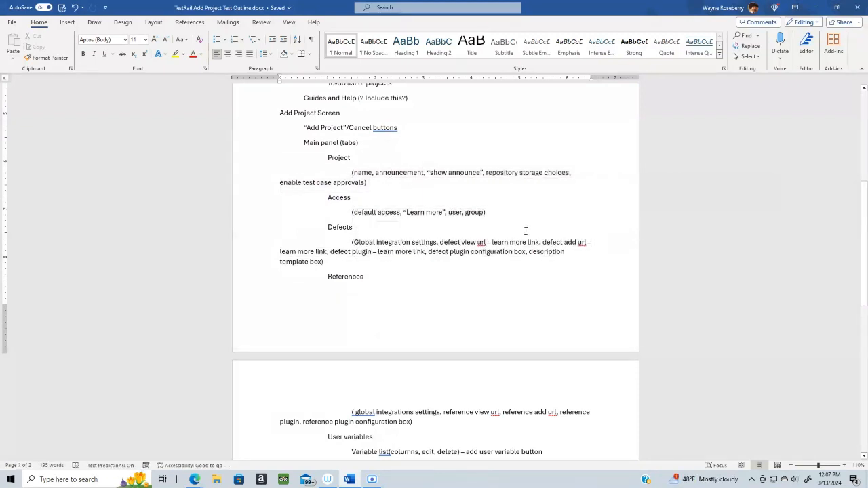
{"action": "double_click", "coordinate": [366, 173]}
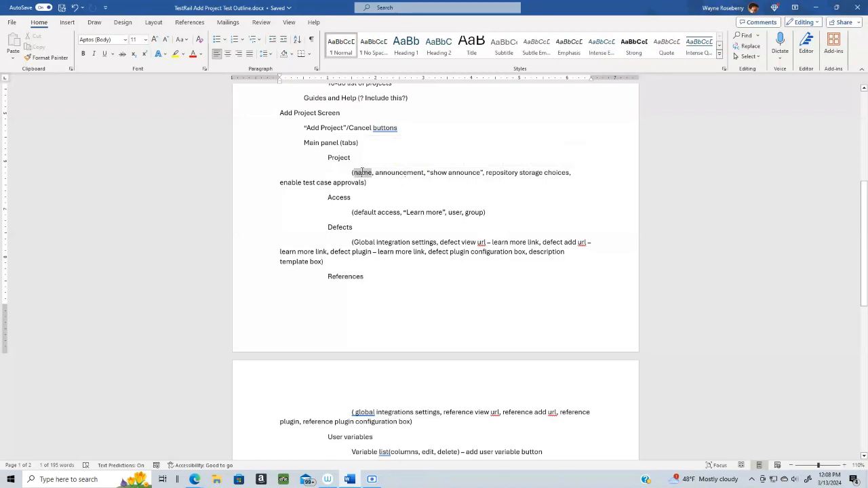
{"action": "left_click", "coordinate": [399, 213]}
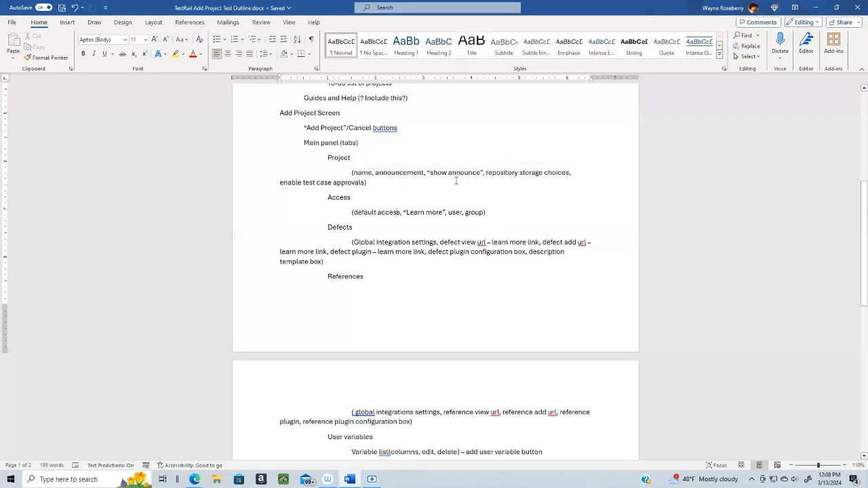
{"action": "left_click_drag", "start_coordinate": [427, 173], "coordinate": [480, 173]}
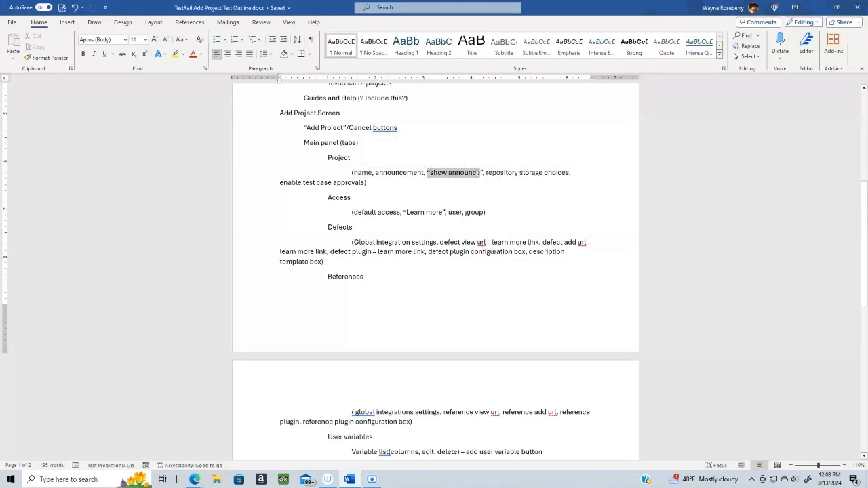
{"action": "key", "text": "Down"}
Step: Review the outline from its Dashboard section, temporarily showing the formatting marks to inspect the indentation levels
{"action": "left_click_drag", "start_coordinate": [864, 212], "coordinate": [861, 132]}
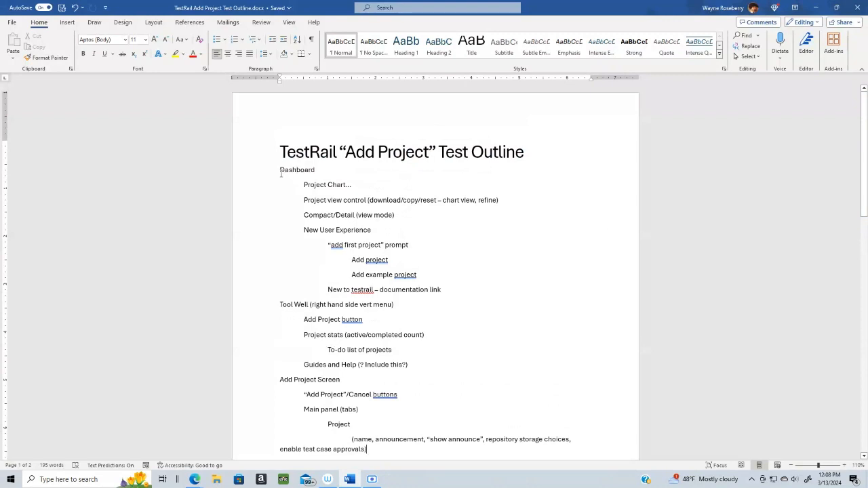
{"action": "left_click_drag", "start_coordinate": [280, 174], "coordinate": [318, 170]}
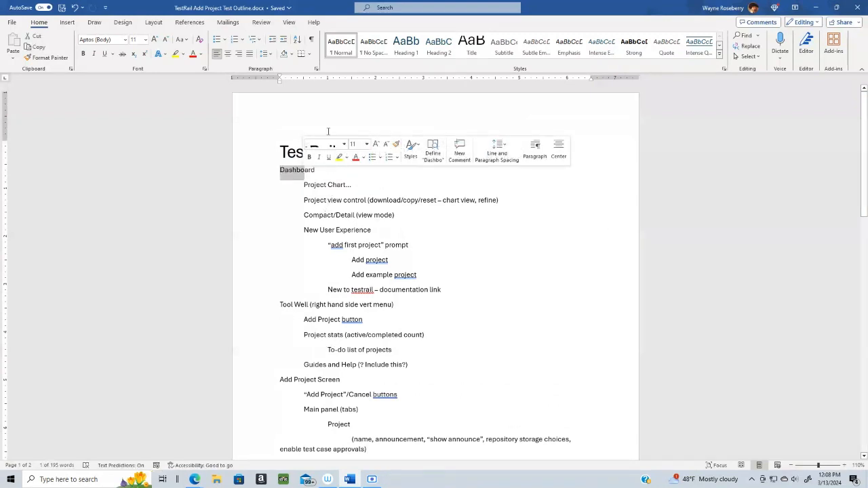
{"action": "left_click", "coordinate": [402, 210]}
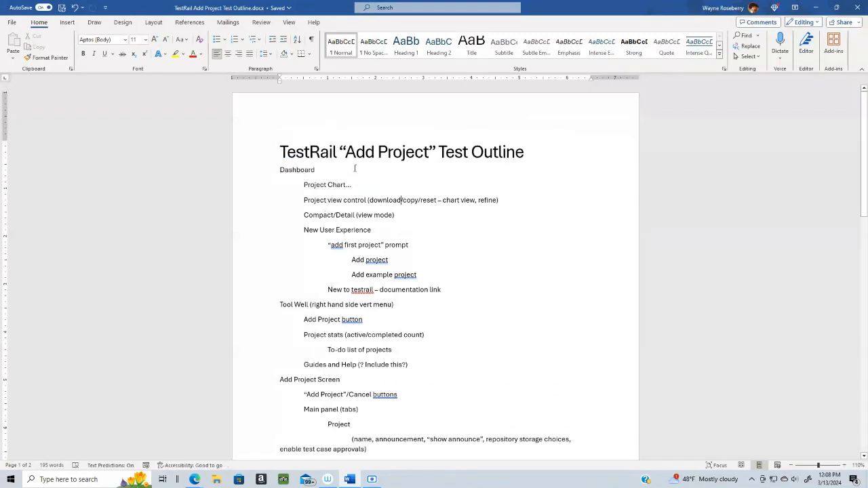
{"action": "left_click", "coordinate": [311, 40]}
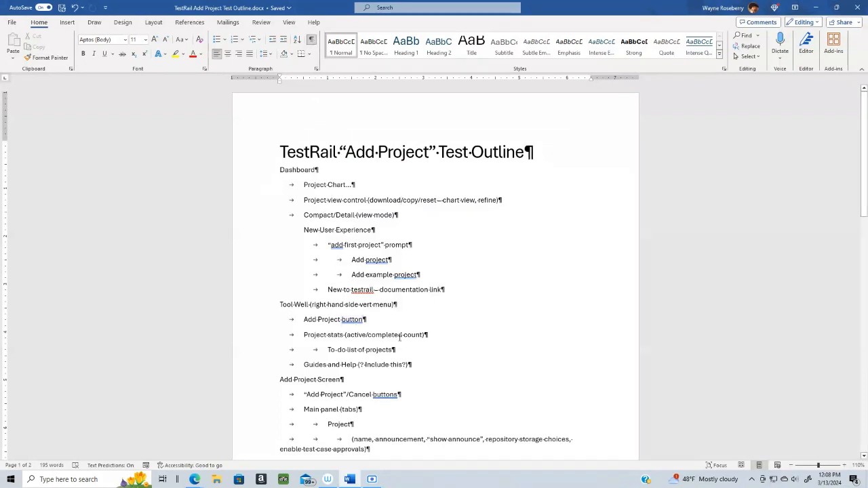
{"action": "left_click", "coordinate": [311, 40]}
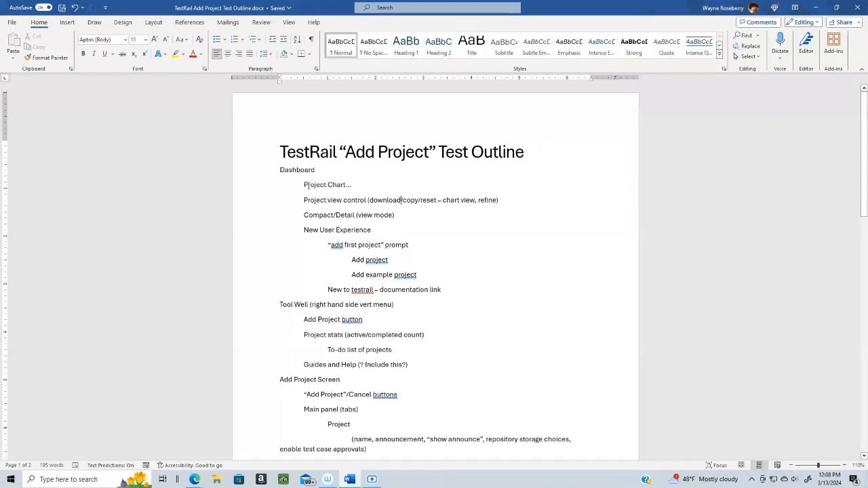
{"action": "left_click_drag", "start_coordinate": [280, 170], "coordinate": [318, 168]}
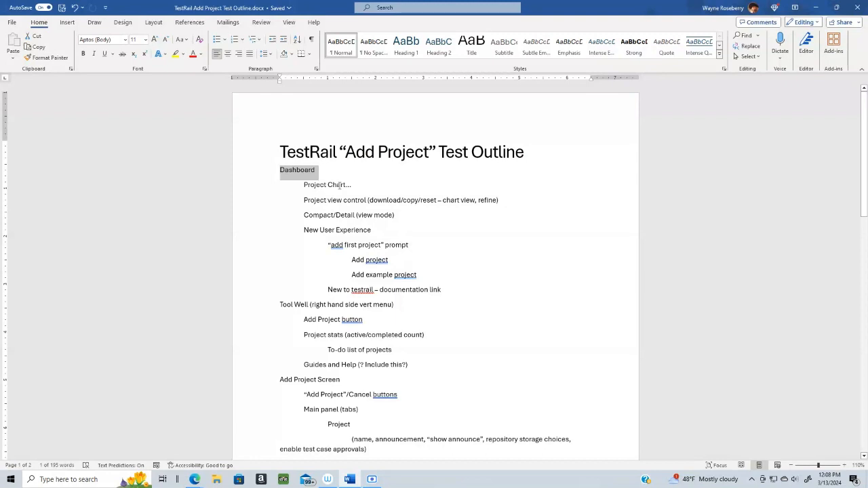
{"action": "left_click", "coordinate": [340, 184]}
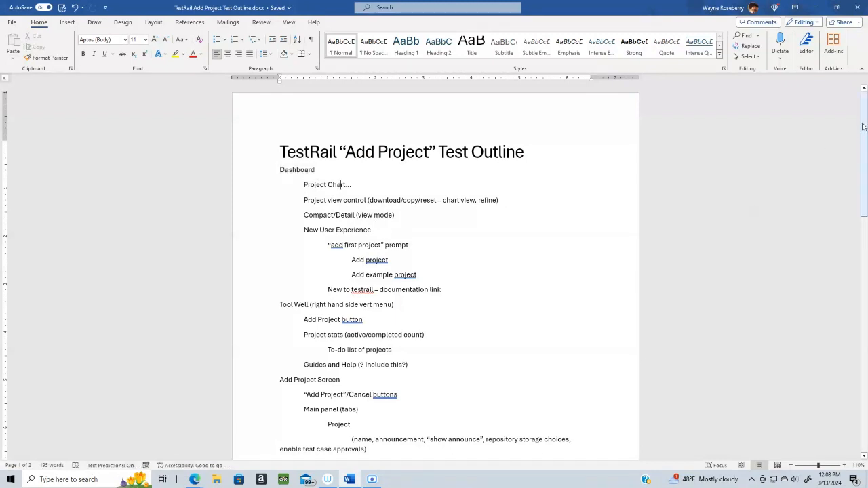
Step: Review the outline's Dashboard section, highlighting its entries from the Dashboard heading through the "New to testrail – documentation link" line
{"action": "mouse_move", "coordinate": [865, 123]}
{"action": "left_mouse_down"}
{"action": "mouse_move", "coordinate": [865, 135]}
{"action": "mouse_move", "coordinate": [865, 124]}
{"action": "left_mouse_up"}
{"action": "key", "text": "Up"}
{"action": "key", "text": "Home"}
{"action": "key", "text": "shift+Right"}
{"action": "key", "text": "shift+Right"}
{"action": "key", "text": "shift+Right"}
{"action": "key", "text": "shift+Right"}
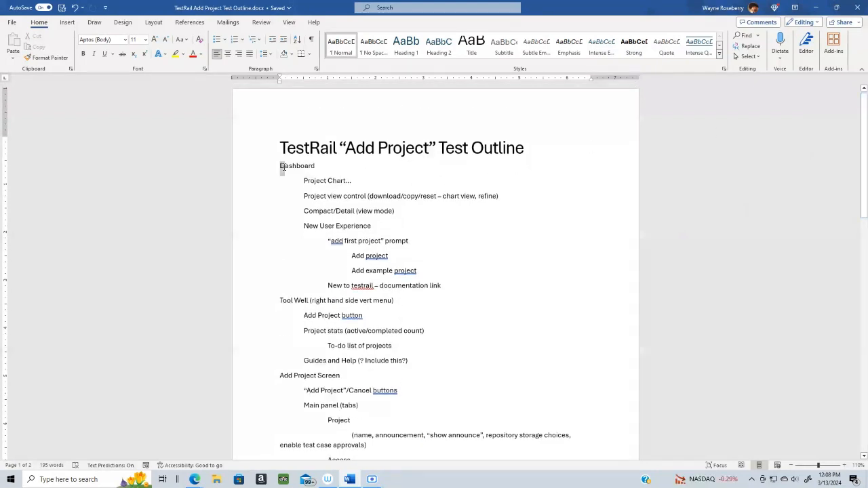
{"action": "left_click_drag", "start_coordinate": [306, 180], "coordinate": [459, 289]}
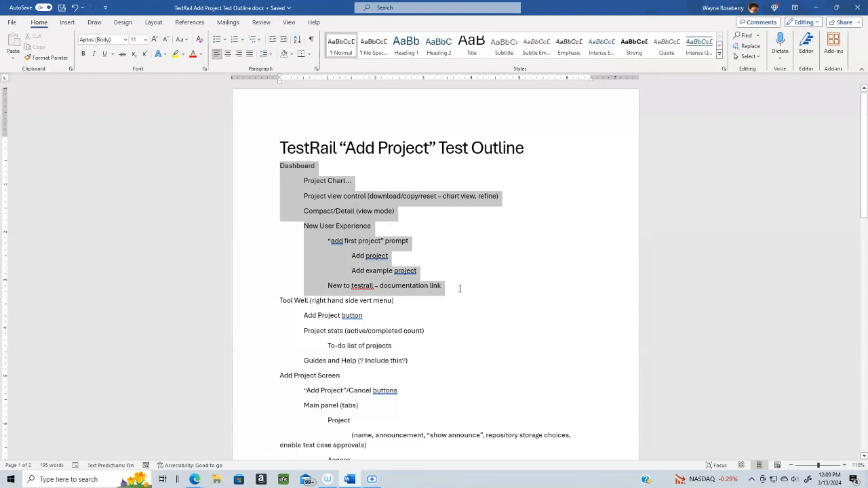
{"action": "left_click", "coordinate": [423, 196]}
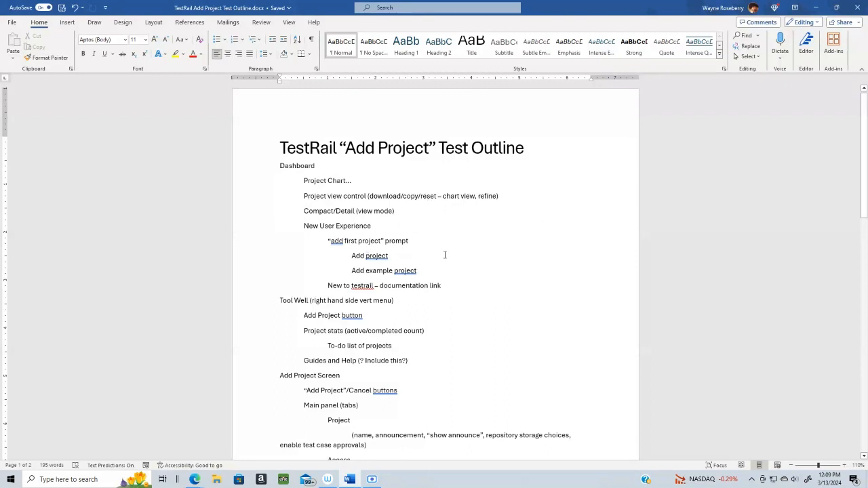
Step: Skim the first page down to References, return to the title and highlight the lines of the Dashboard section
{"action": "left_click_drag", "start_coordinate": [866, 113], "coordinate": [866, 162]}
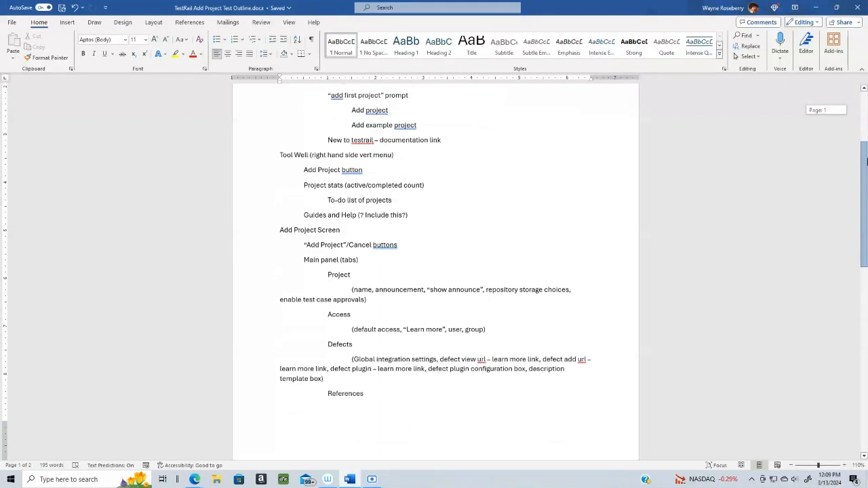
{"action": "mouse_move", "coordinate": [865, 161]}
{"action": "left_mouse_down"}
{"action": "mouse_move", "coordinate": [866, 292]}
{"action": "mouse_move", "coordinate": [861, 74]}
{"action": "left_mouse_up"}
{"action": "left_click_drag", "start_coordinate": [268, 175], "coordinate": [259, 292]}
{"action": "left_click", "coordinate": [564, 200]}
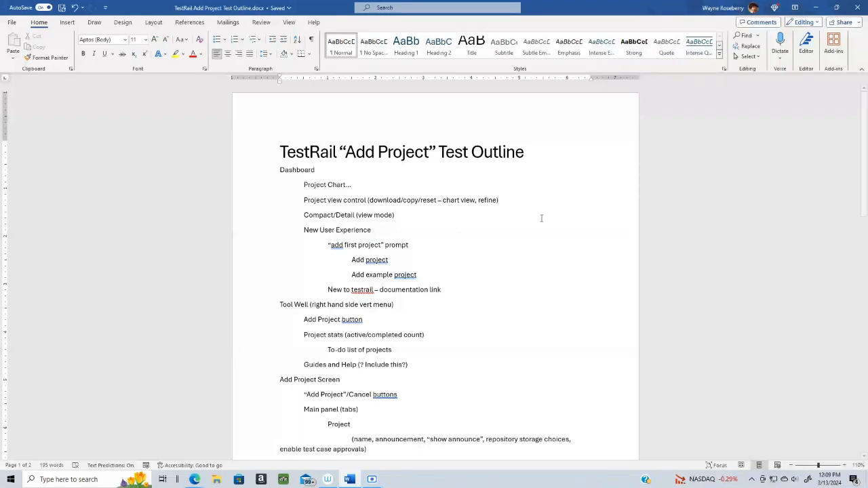
Step: Highlight the "add first project" prompt together with its Add project and Add example project entries
{"action": "key", "text": "Down"}
{"action": "key", "text": "Down"}
{"action": "key", "text": "Down"}
{"action": "key", "text": "Down"}
{"action": "key", "text": "Down"}
{"action": "key", "text": "Down"}
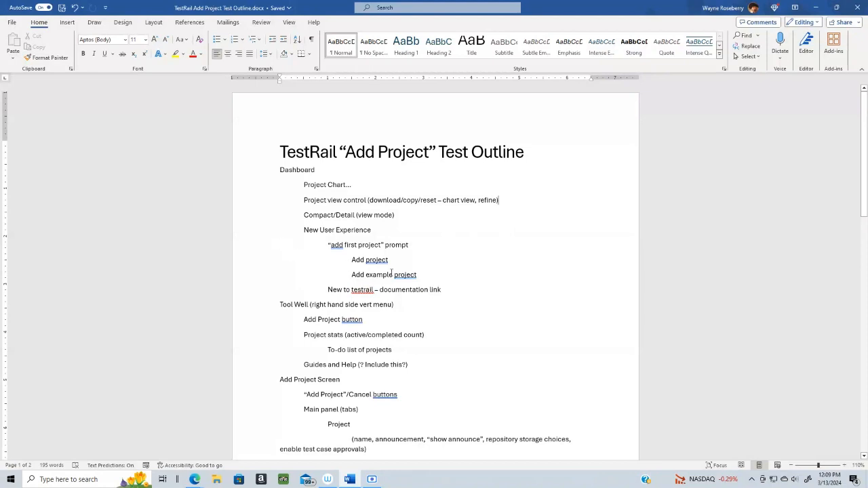
{"action": "key", "text": "Home"}
{"action": "key", "text": "shift+Up"}
{"action": "key", "text": "shift+Up"}
{"action": "key", "text": "shift+Up"}
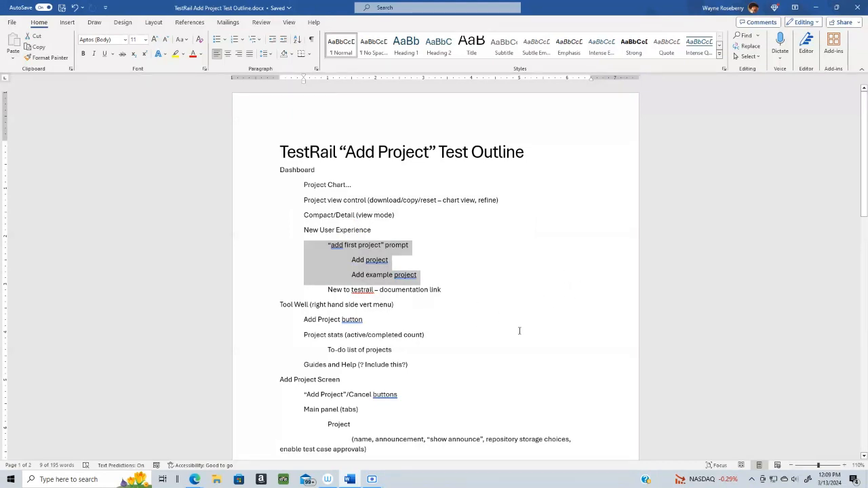
Step: Compare the outline's project-adding entries: the Add Project Screen, the prompt's Add project item, the Tool Well button and the Project tab
{"action": "left_click_drag", "start_coordinate": [262, 383], "coordinate": [256, 400]}
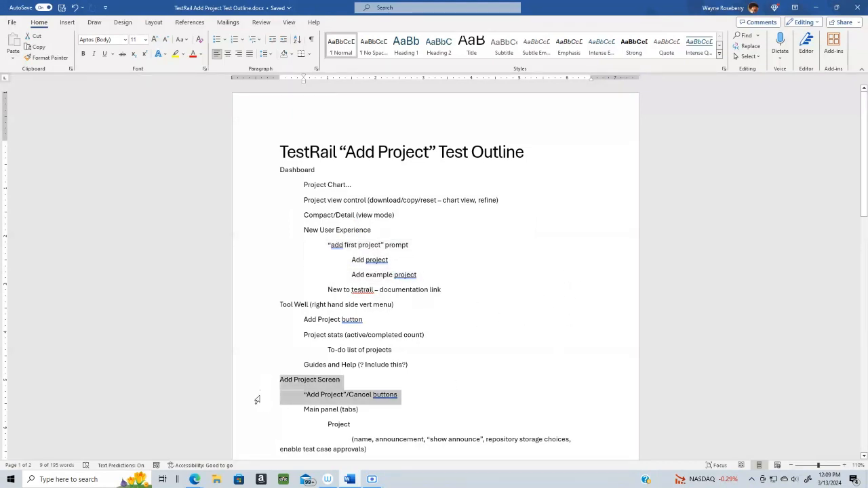
{"action": "left_click", "coordinate": [460, 245]}
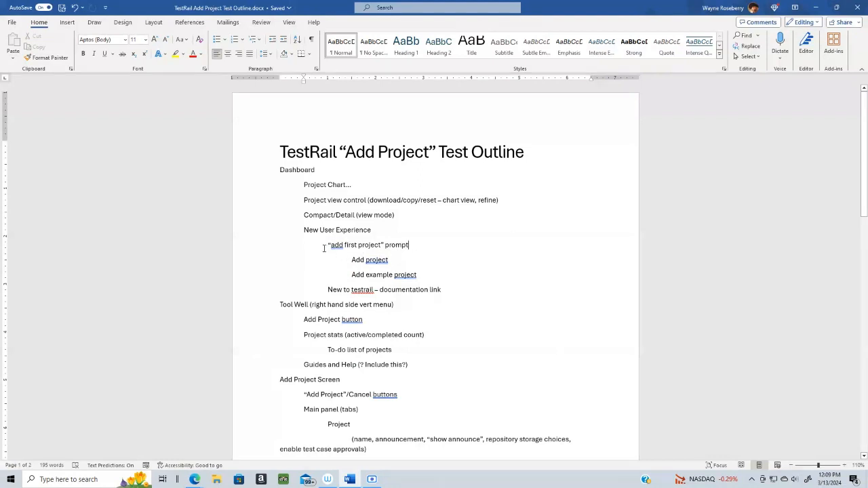
{"action": "left_click", "coordinate": [265, 270]}
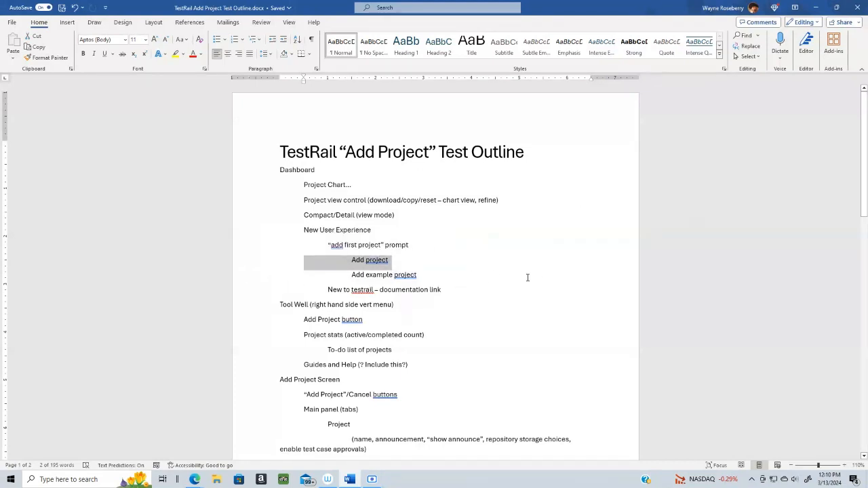
{"action": "left_click", "coordinate": [248, 325]}
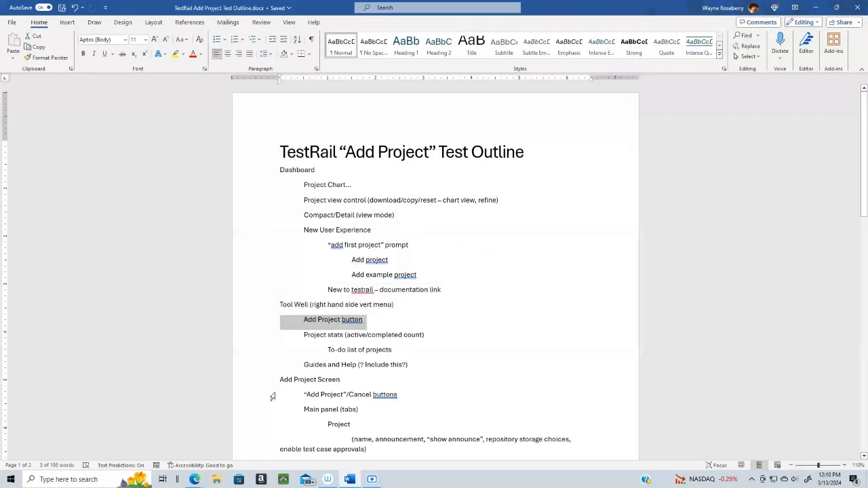
{"action": "left_click", "coordinate": [255, 430]}
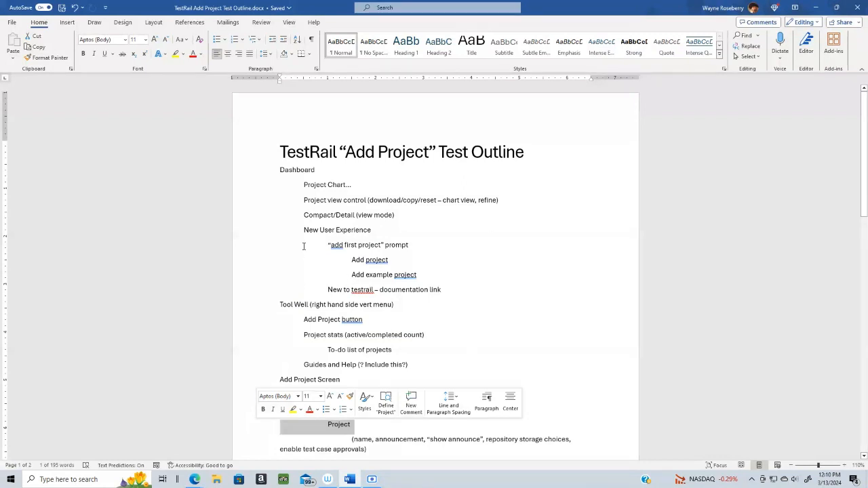
Step: Examine the New User Experience branch, highlighting the "add first project" prompt and the entries nested beneath it
{"action": "mouse_move", "coordinate": [301, 244]}
{"action": "left_mouse_down"}
{"action": "mouse_move", "coordinate": [295, 290]}
{"action": "mouse_move", "coordinate": [298, 250]}
{"action": "left_mouse_up"}
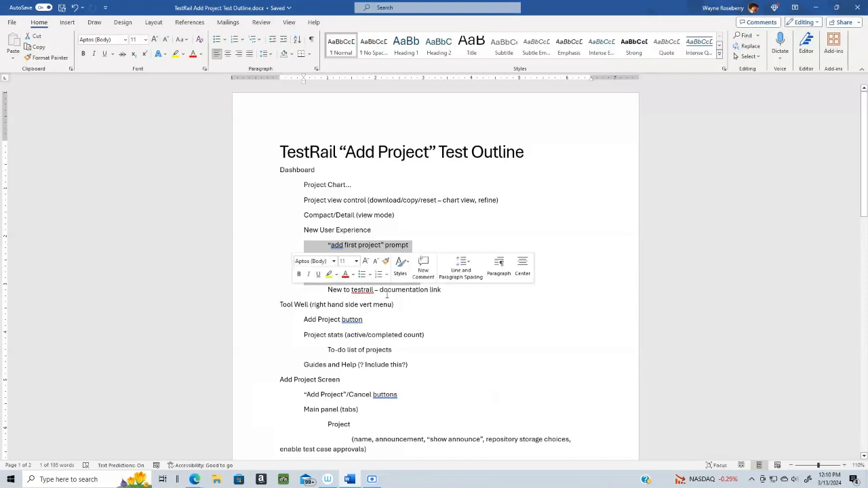
{"action": "left_click", "coordinate": [610, 252]}
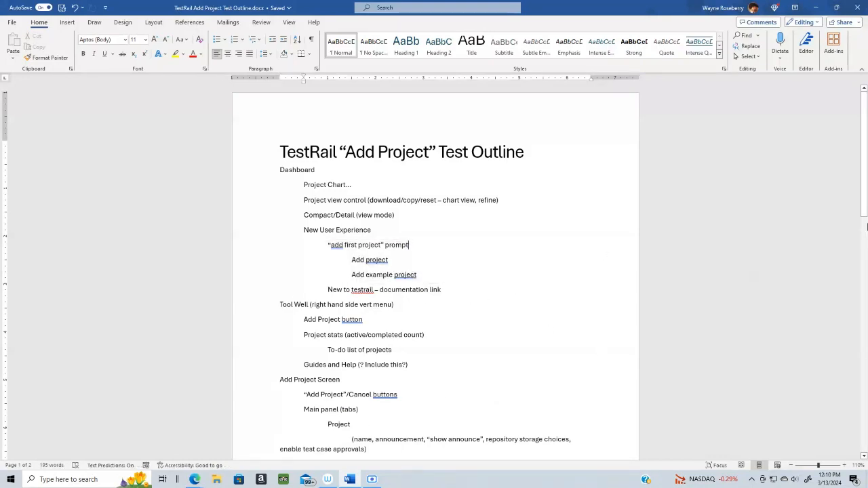
{"action": "mouse_move", "coordinate": [864, 140]}
{"action": "left_mouse_down"}
{"action": "mouse_move", "coordinate": [866, 197]}
{"action": "mouse_move", "coordinate": [865, 140]}
{"action": "left_mouse_up"}
{"action": "left_click_drag", "start_coordinate": [279, 246], "coordinate": [278, 291]}
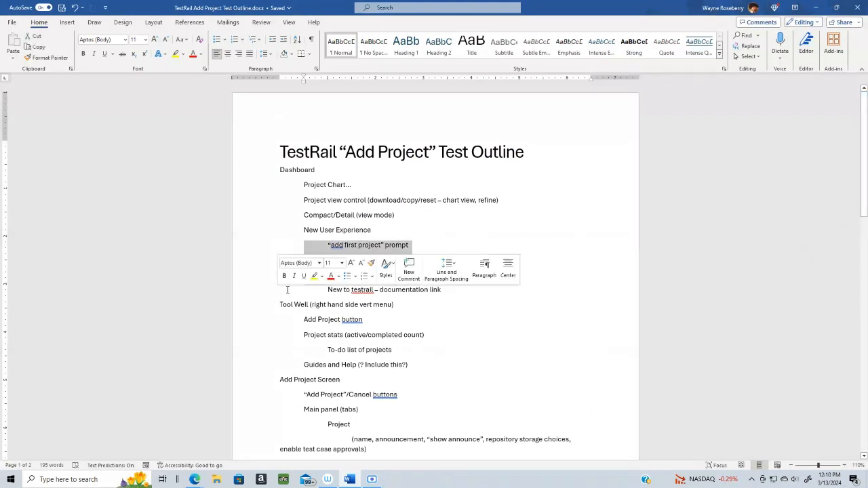
{"action": "left_click", "coordinate": [520, 225]}
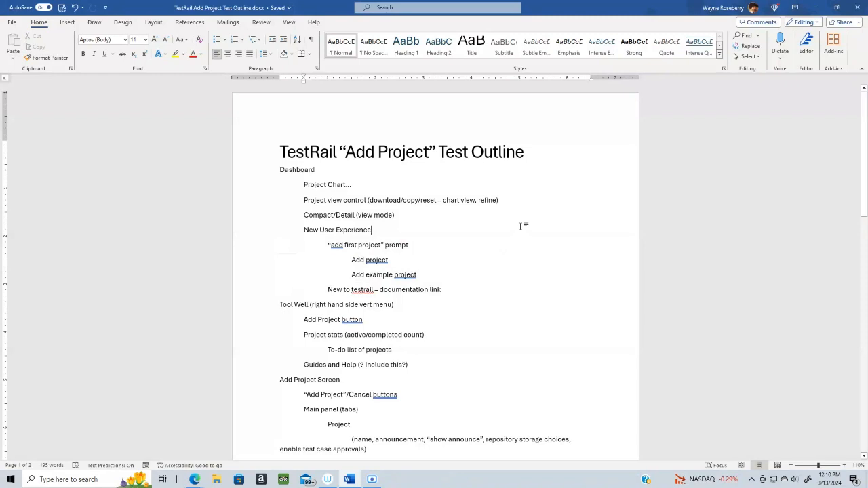
{"action": "left_click", "coordinate": [255, 251]}
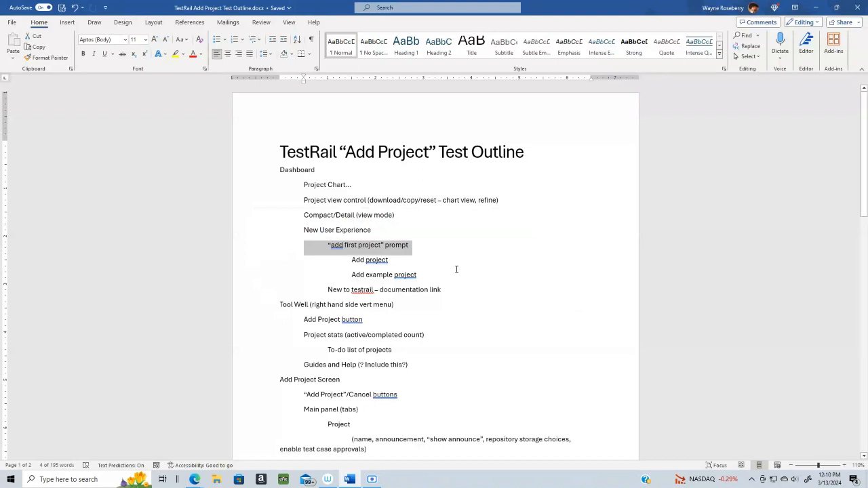
{"action": "left_click", "coordinate": [429, 268]}
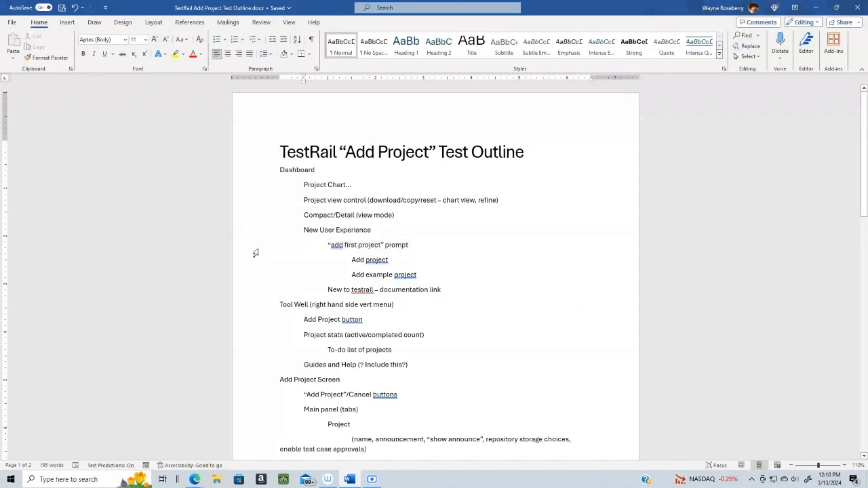
{"action": "left_click_drag", "start_coordinate": [256, 237], "coordinate": [247, 291]}
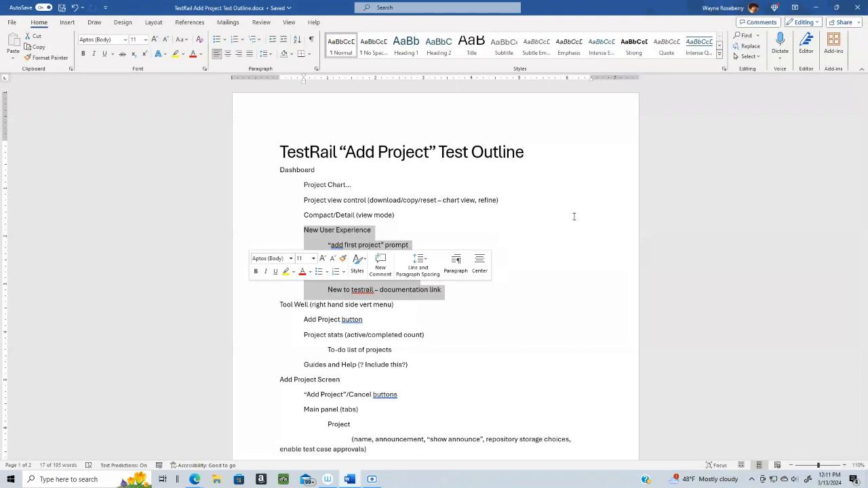
{"action": "left_click", "coordinate": [275, 245]}
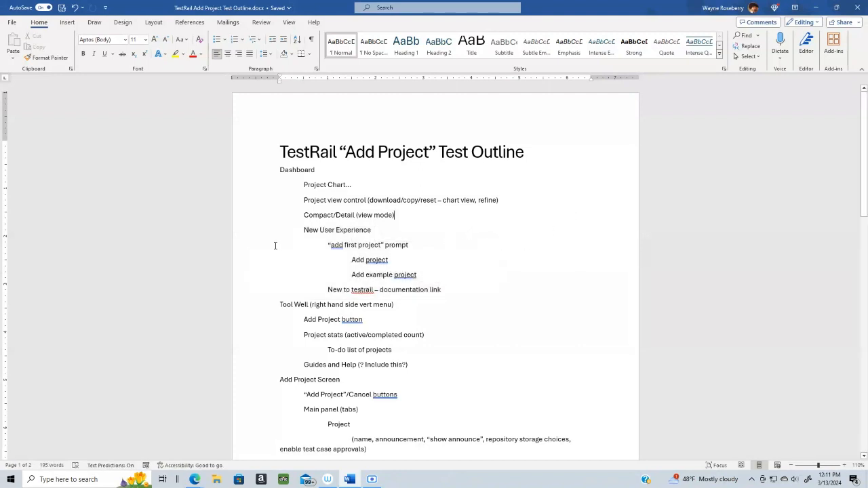
{"action": "left_click_drag", "start_coordinate": [275, 246], "coordinate": [269, 279]}
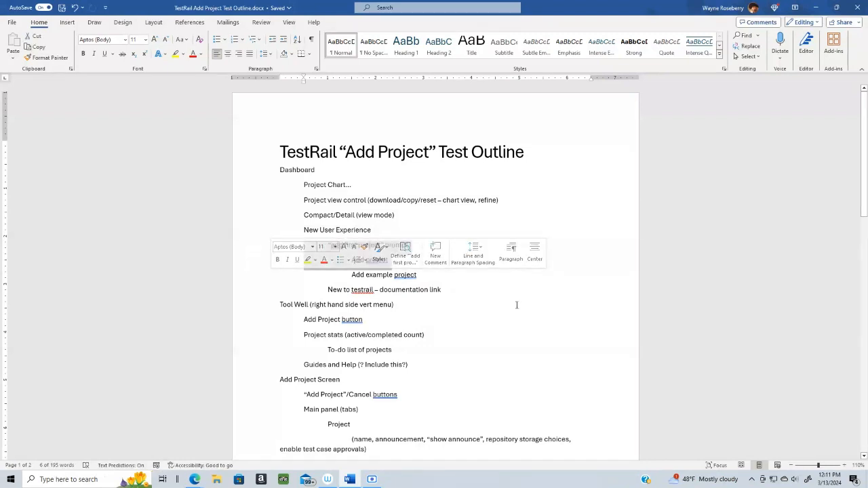
{"action": "left_click", "coordinate": [496, 290]}
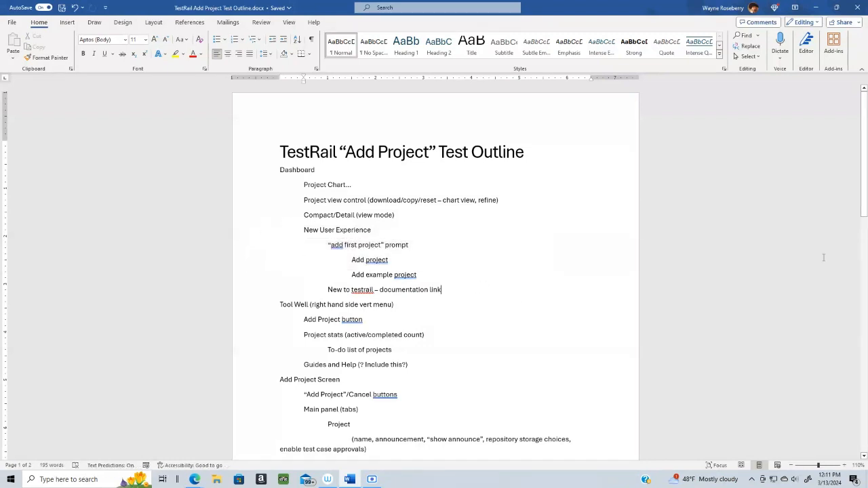
Step: Review the Access and Defects field lists under Main panel (tabs), highlighting "Global integration settings" and each tab's full entry
{"action": "left_click_drag", "start_coordinate": [866, 118], "coordinate": [864, 230]}
{"action": "left_click_drag", "start_coordinate": [863, 287], "coordinate": [848, 114]}
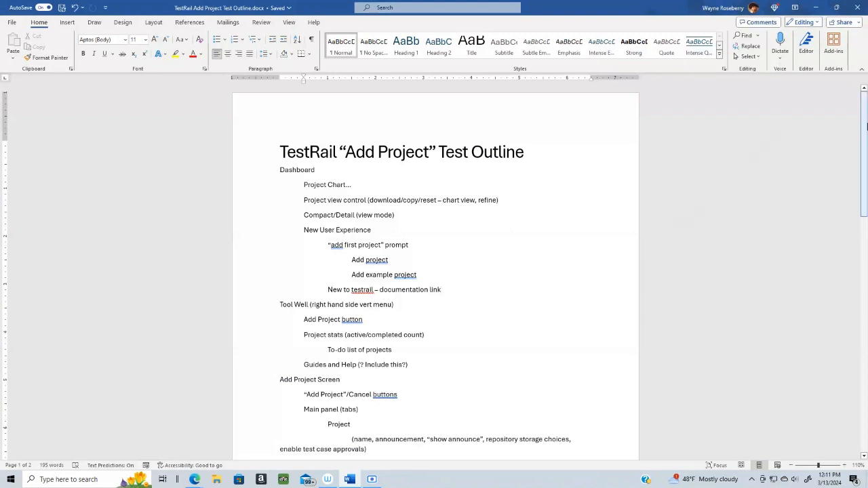
{"action": "left_click_drag", "start_coordinate": [865, 119], "coordinate": [865, 141]}
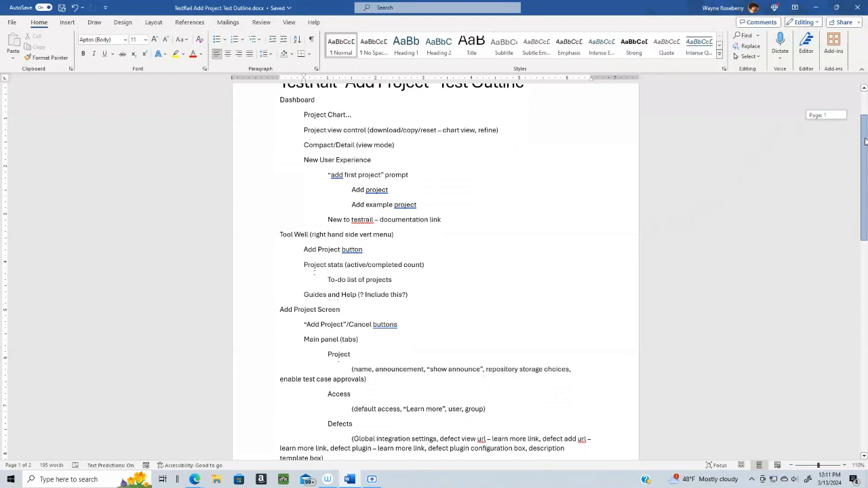
{"action": "left_click_drag", "start_coordinate": [865, 141], "coordinate": [865, 162]}
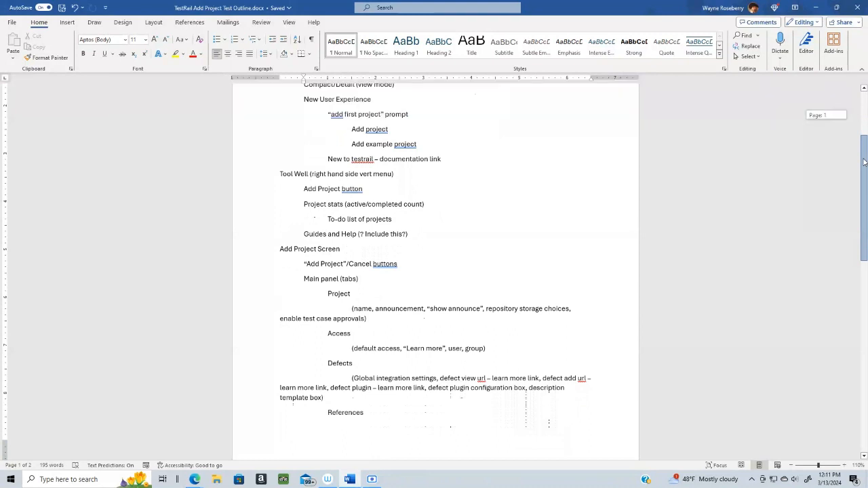
{"action": "left_click_drag", "start_coordinate": [866, 161], "coordinate": [865, 193]}
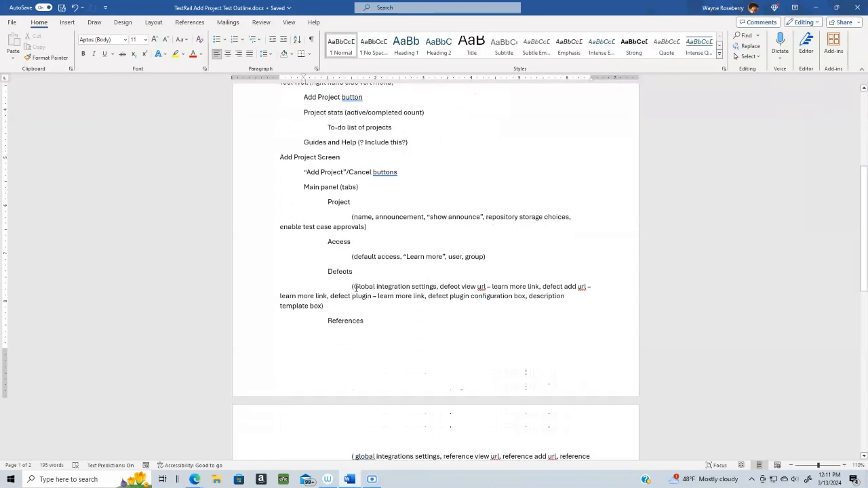
{"action": "left_click_drag", "start_coordinate": [354, 286], "coordinate": [438, 288]}
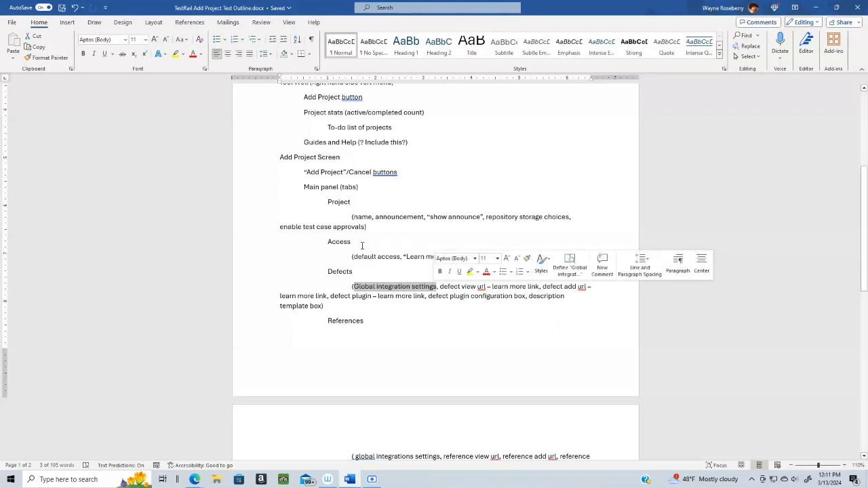
{"action": "left_click_drag", "start_coordinate": [352, 256], "coordinate": [485, 257]}
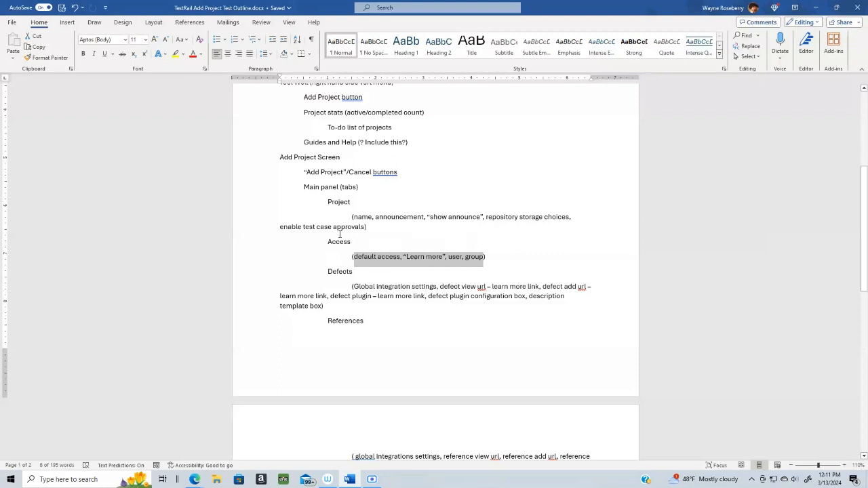
{"action": "left_click_drag", "start_coordinate": [327, 241], "coordinate": [498, 259]}
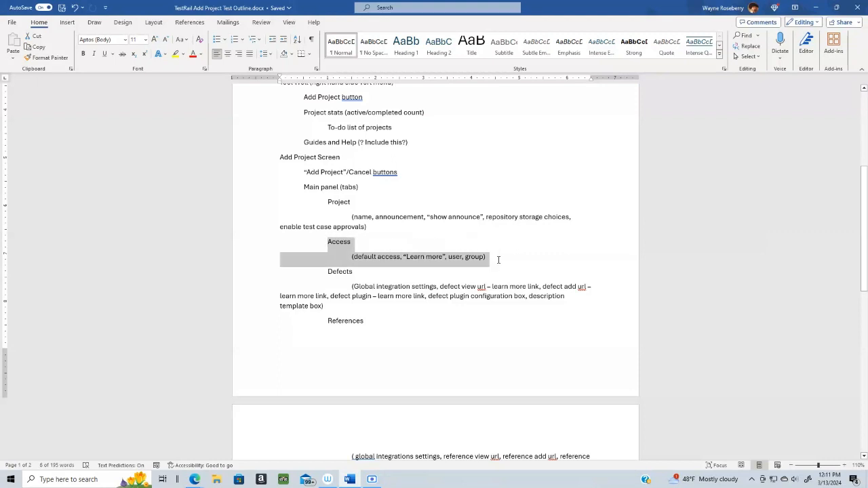
{"action": "left_click", "coordinate": [393, 240]}
{"action": "left_click_drag", "start_coordinate": [489, 256], "coordinate": [237, 240]}
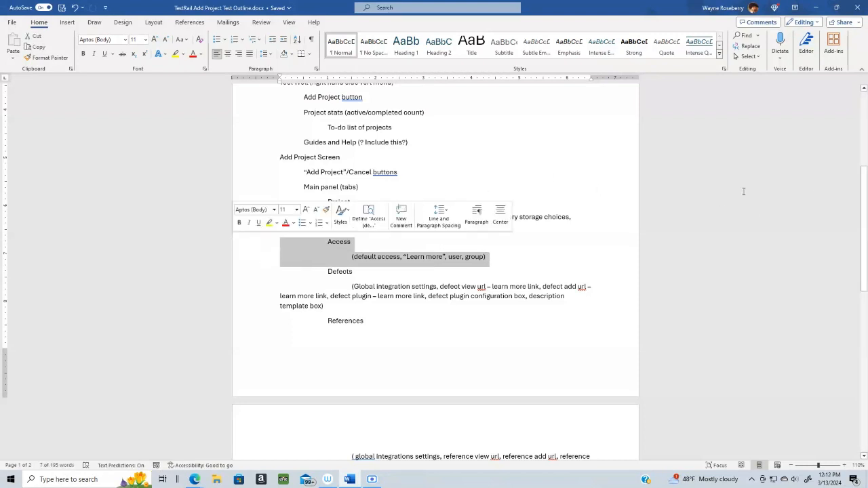
{"action": "left_click", "coordinate": [407, 305]}
{"action": "left_click_drag", "start_coordinate": [265, 277], "coordinate": [255, 311]}
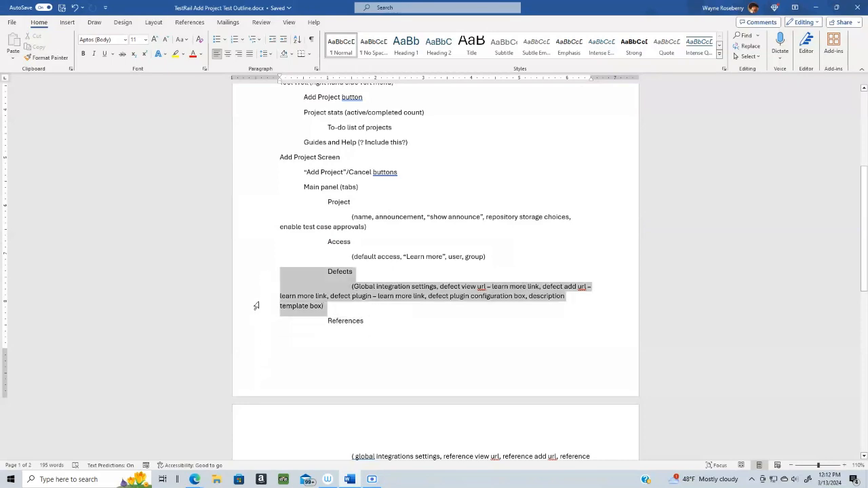
{"action": "left_click", "coordinate": [512, 326]}
Step: Review the second page's reference fields, User variables, Tool well and Add Example Project Wizard entries, and return to the outline's beginning
{"action": "left_click_drag", "start_coordinate": [864, 260], "coordinate": [866, 315]}
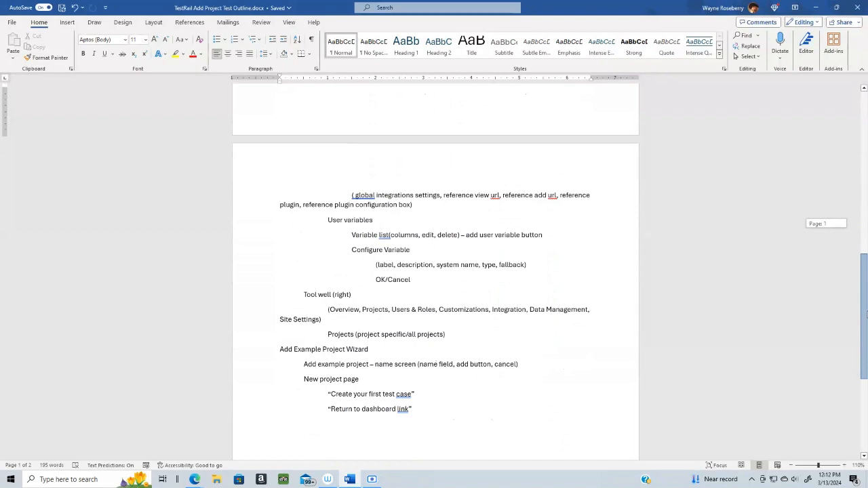
{"action": "left_click_drag", "start_coordinate": [866, 315], "coordinate": [866, 295]}
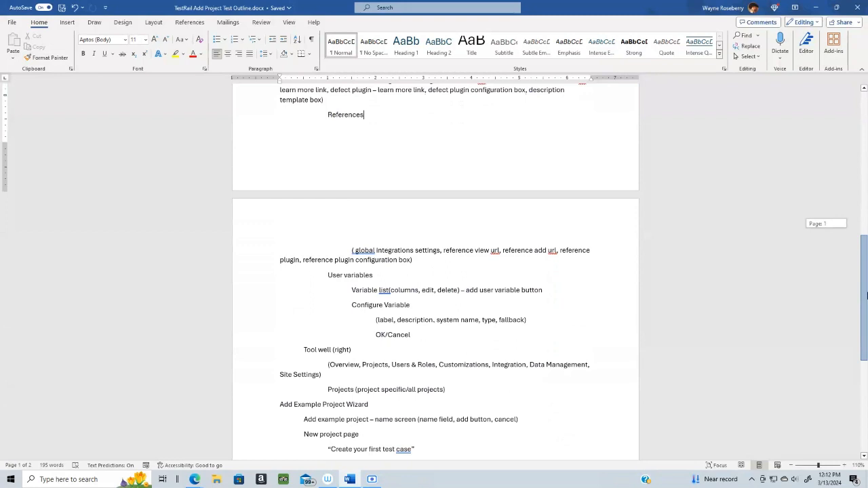
{"action": "left_click_drag", "start_coordinate": [866, 295], "coordinate": [866, 296]}
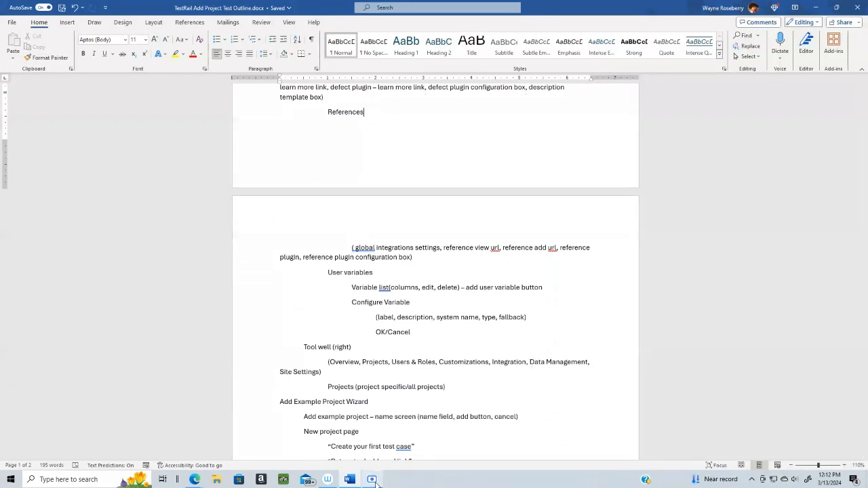
{"action": "mouse_move", "coordinate": [372, 479]}
{"action": "left_click_drag", "start_coordinate": [865, 356], "coordinate": [865, 221]}
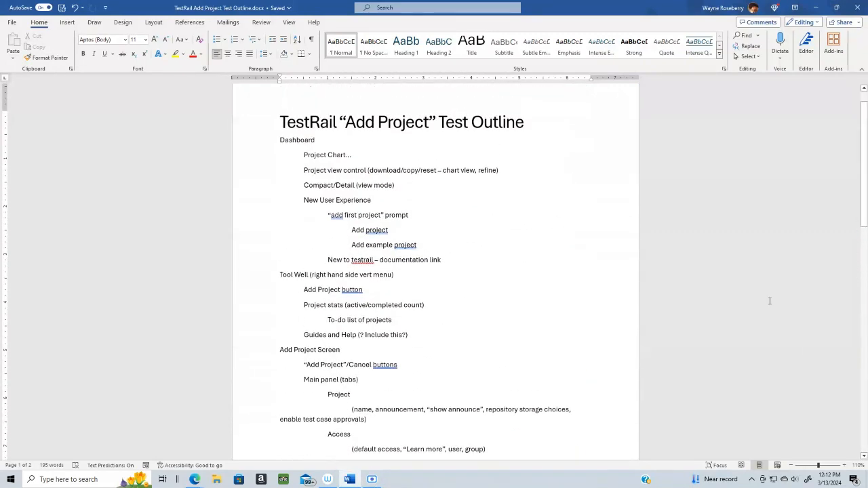